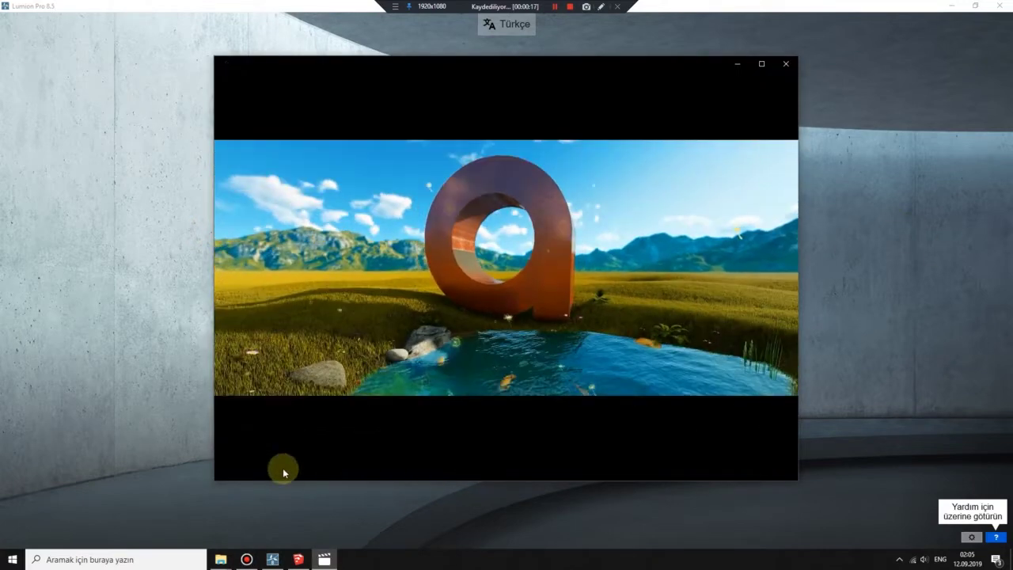
- Set the lake preview's volume to 22, pause, resume and replay it, then close the player
left_click(240, 460)
left_click(274, 425)
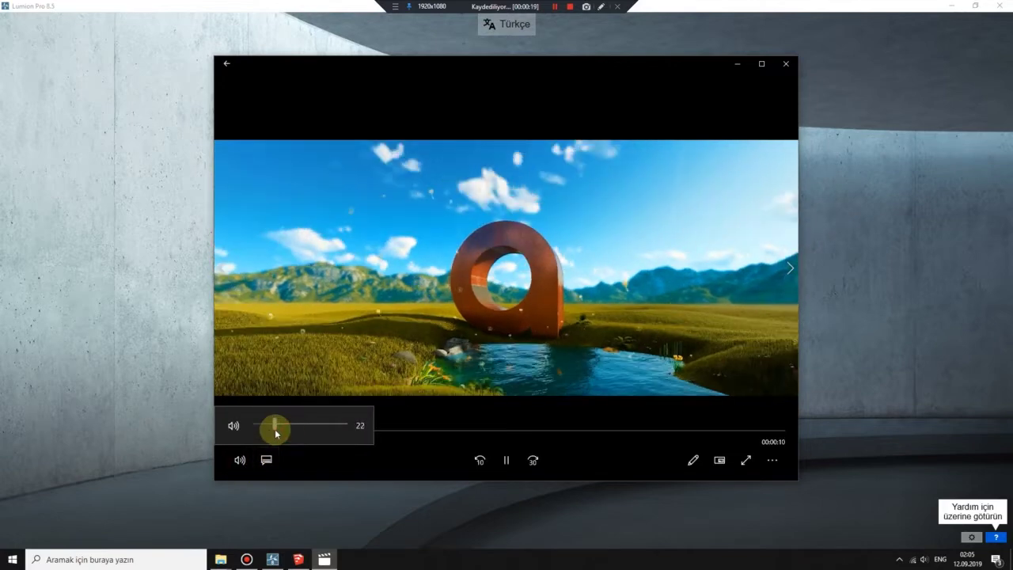
left_click(507, 461)
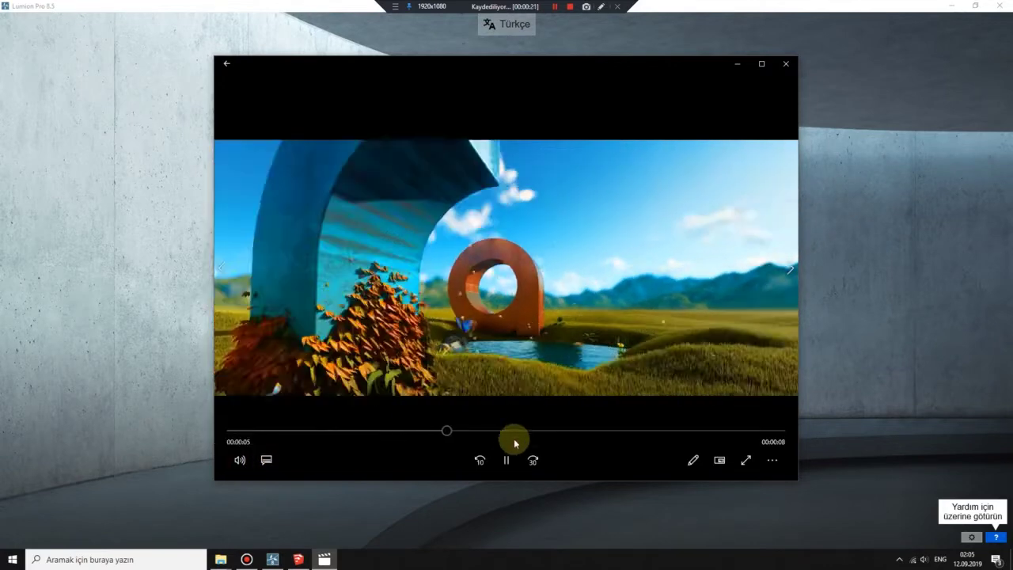
left_click(507, 461)
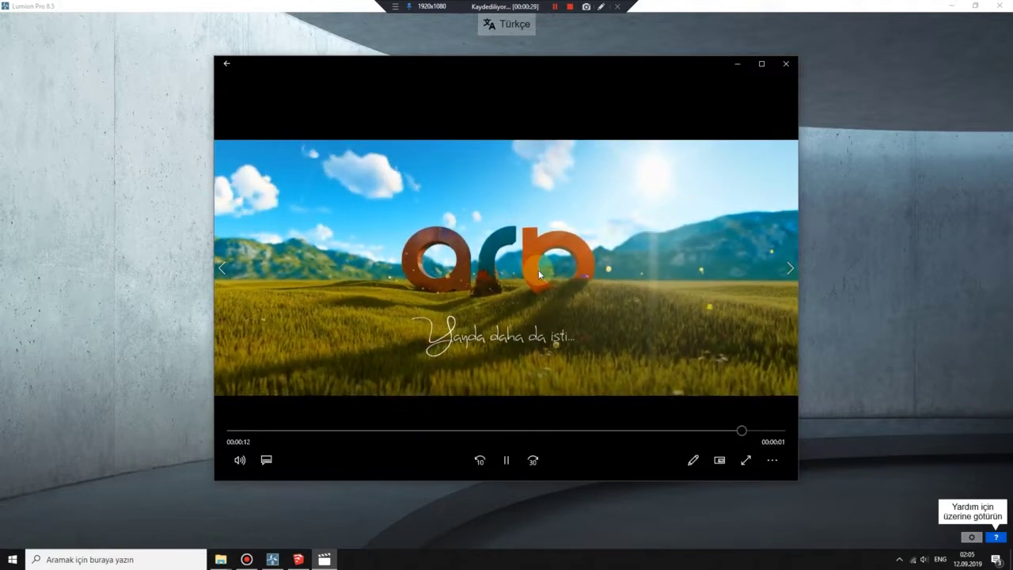
left_click(506, 458)
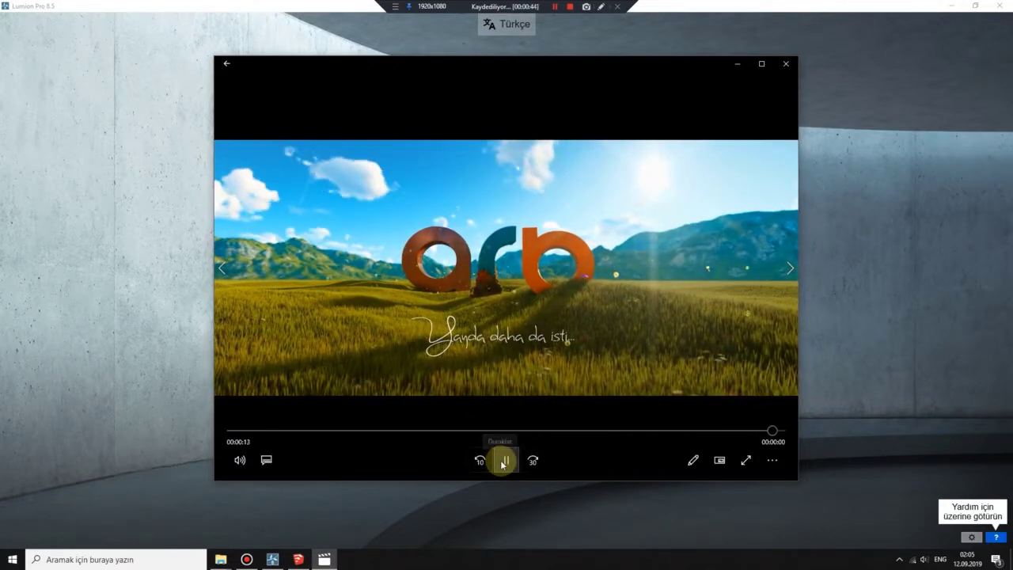
left_click(786, 63)
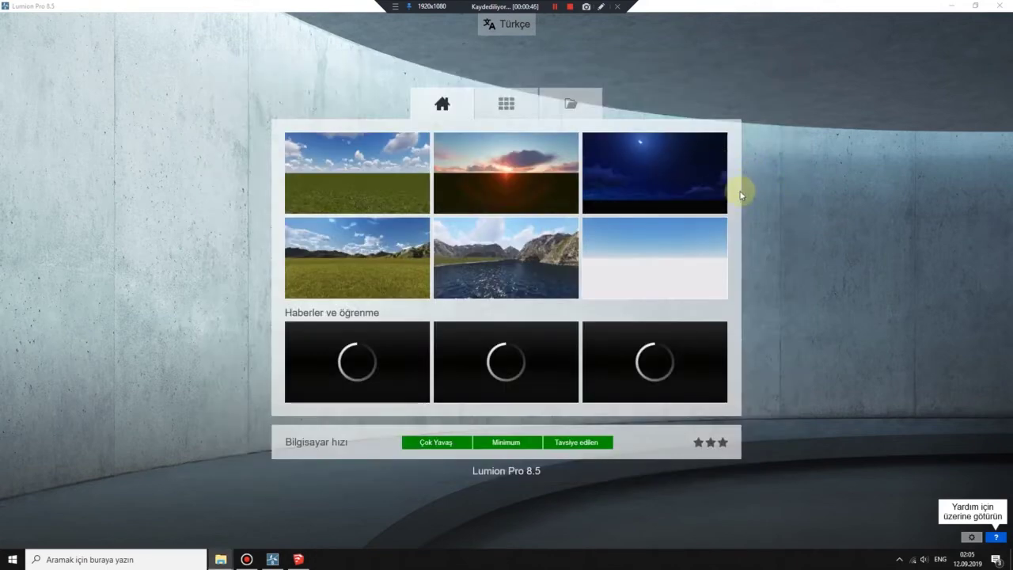
- Load the Plain grass scene from the Lumion start screen
left_click(356, 181)
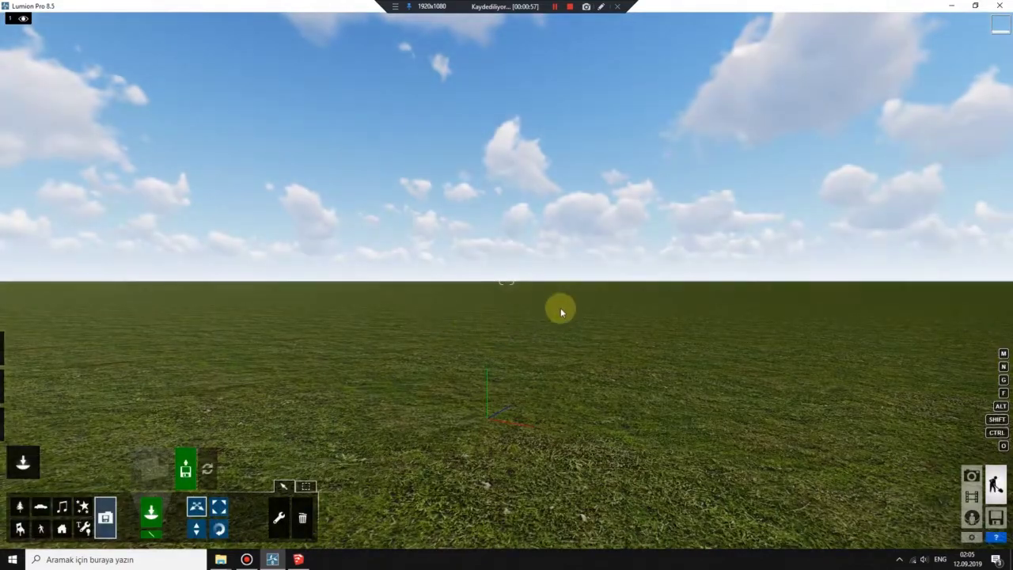
- Orbit and fly the camera around the empty grass plain, tilting between ground and sky
right_click_drag(560, 307, 560, 380)
right_click_drag(561, 307, 575, 307)
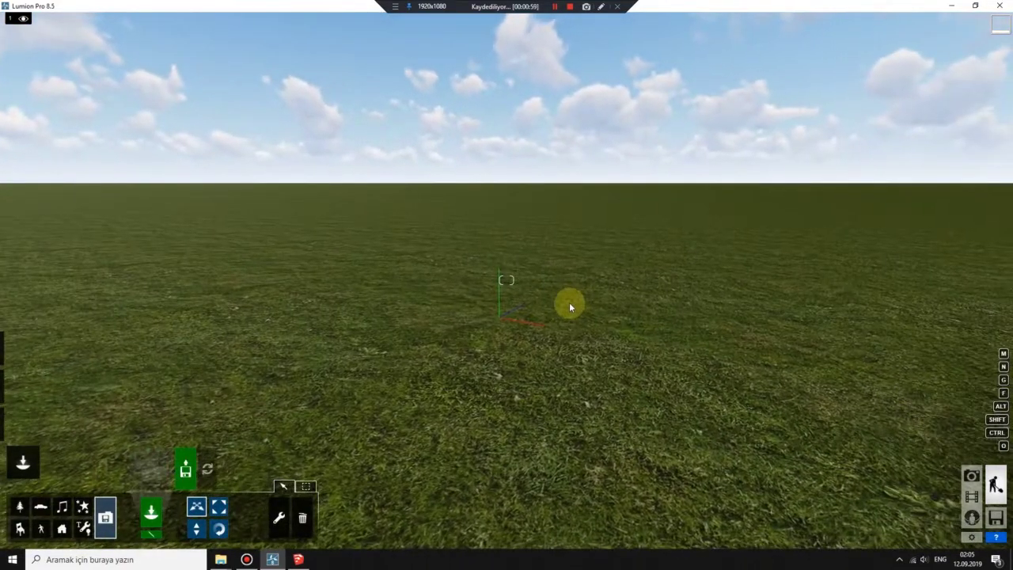
right_click_drag(533, 333, 532, 412)
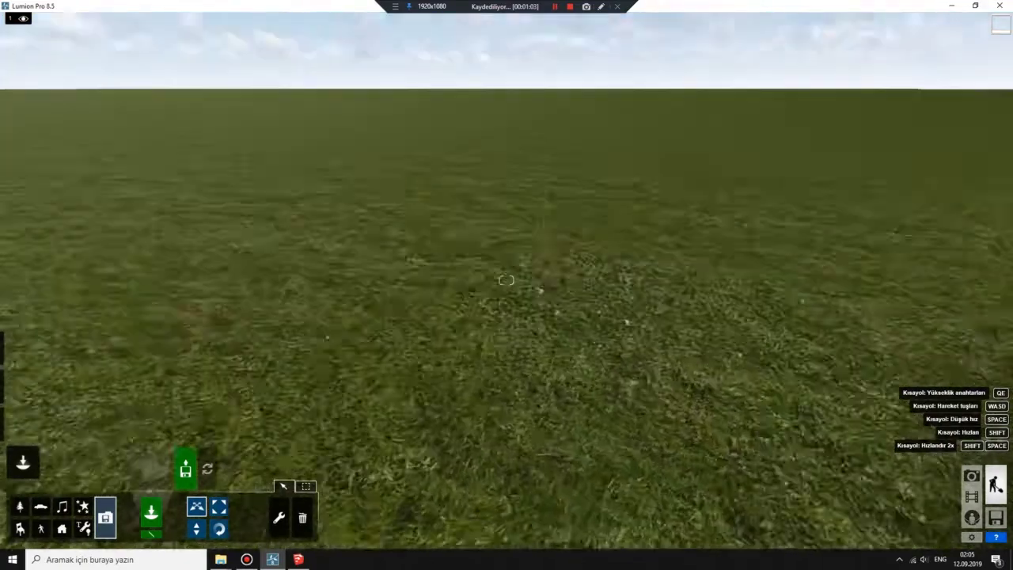
right_click_drag(530, 328, 530, 261)
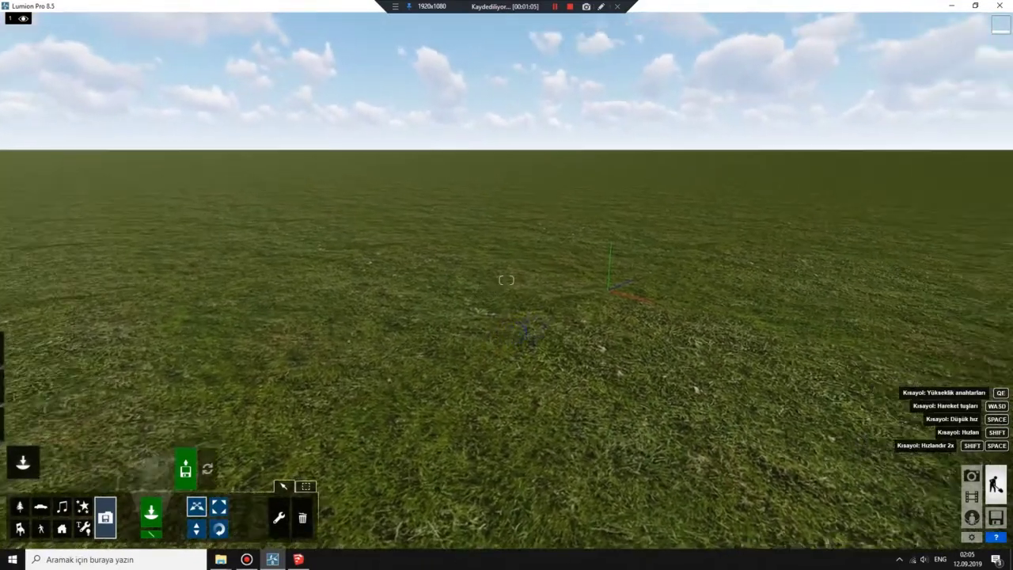
mouse_move(530, 328)
right_mouse_down()
mouse_move(601, 313)
mouse_move(522, 328)
right_mouse_up()
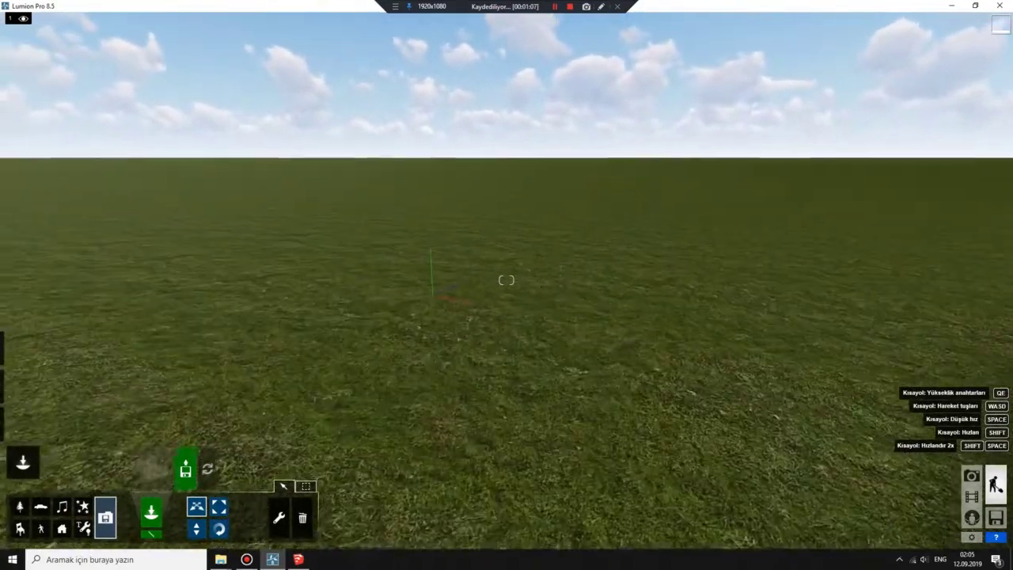
key("w")
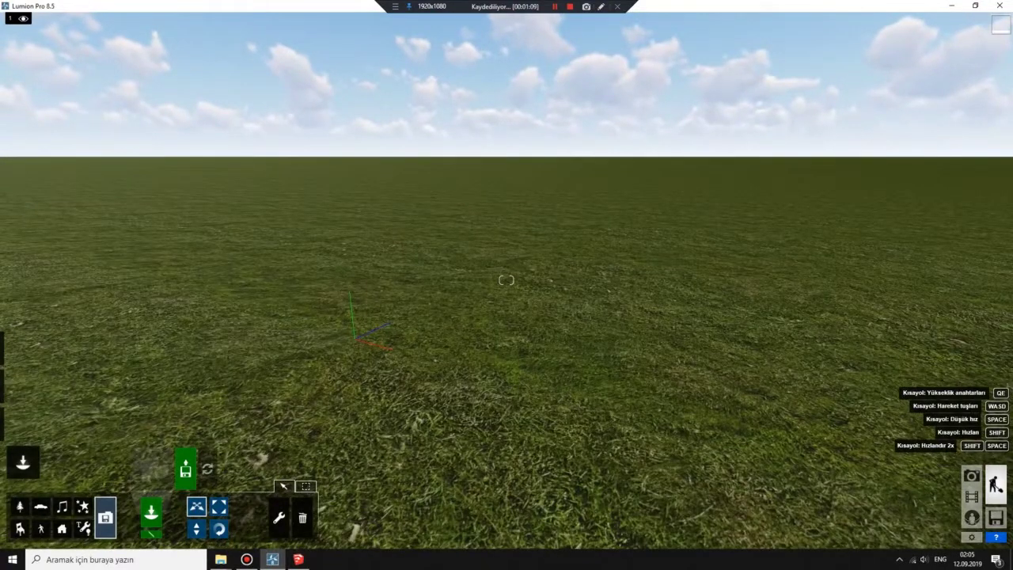
key("s")
right_click_drag(506, 280, 498, 182)
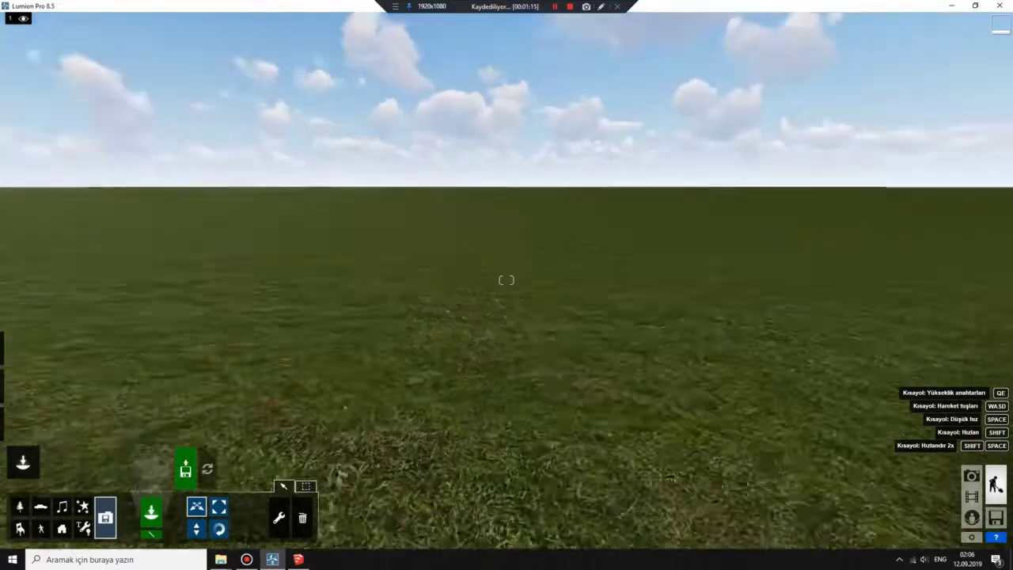
right_click_drag(506, 280, 506, 280)
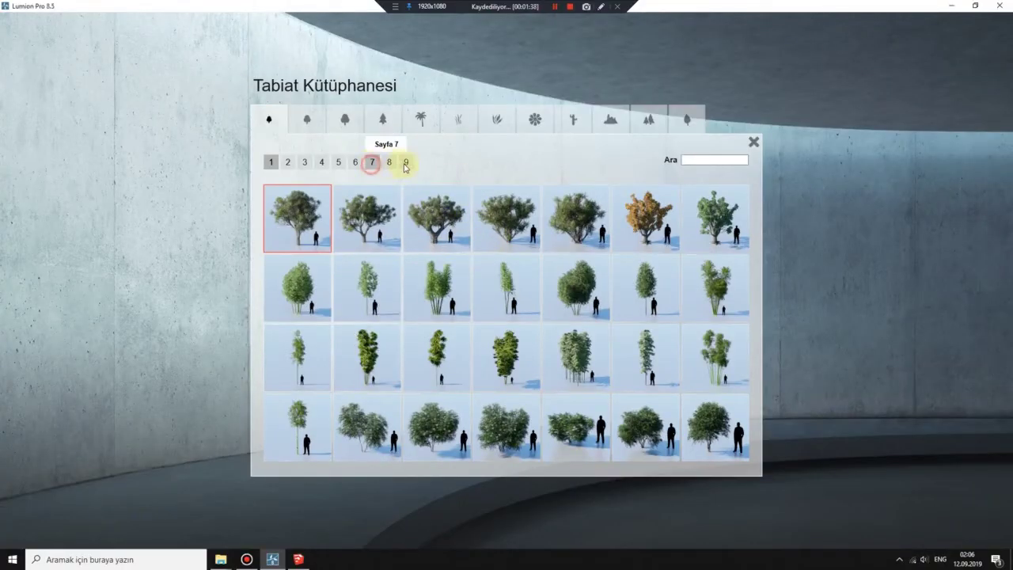
- Browse to page 9 of the tree library, close it, and reorient the view
left_click(405, 162)
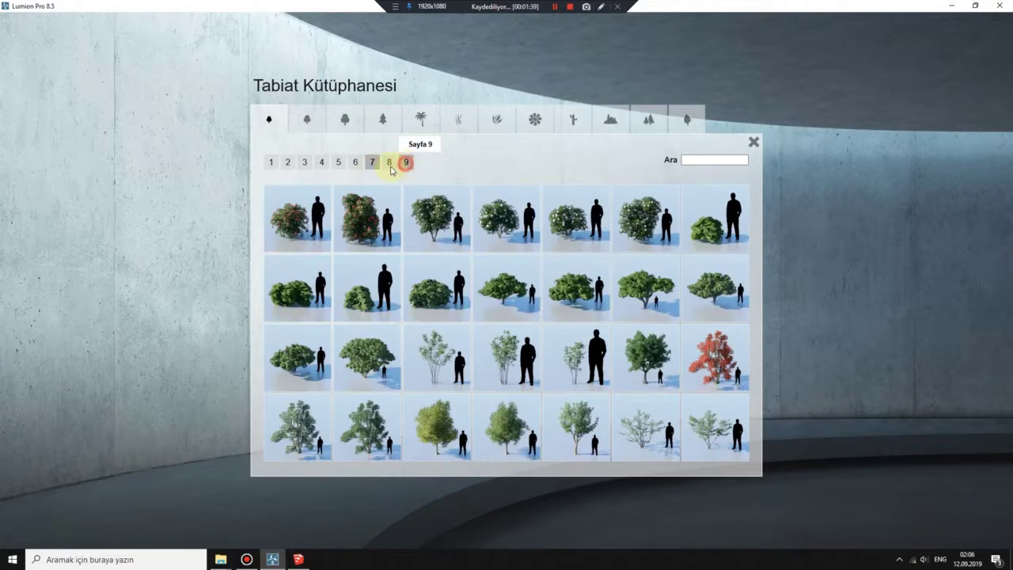
left_click(859, 84)
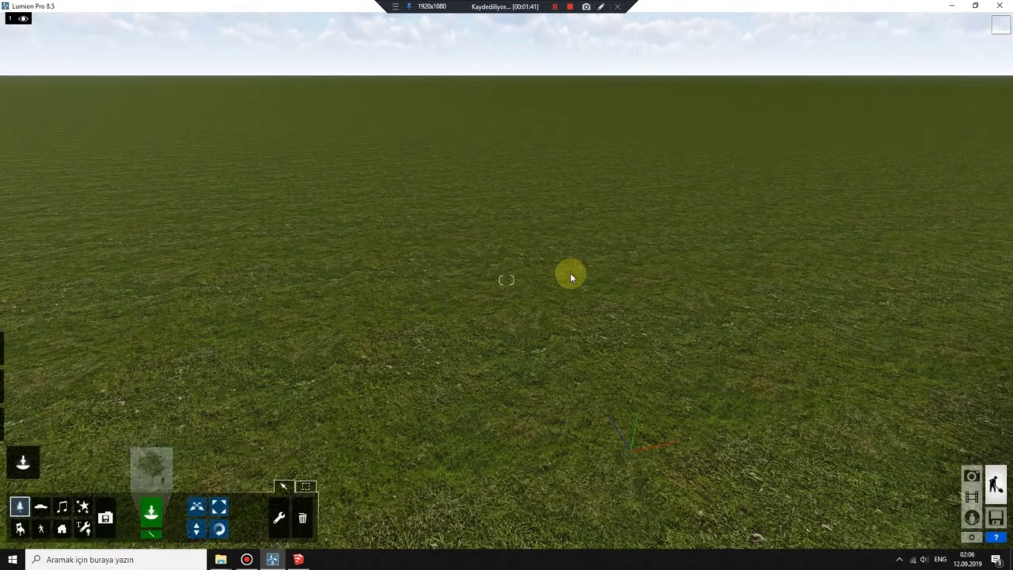
right_click_drag(419, 340, 419, 261)
right_click_drag(419, 301, 428, 326)
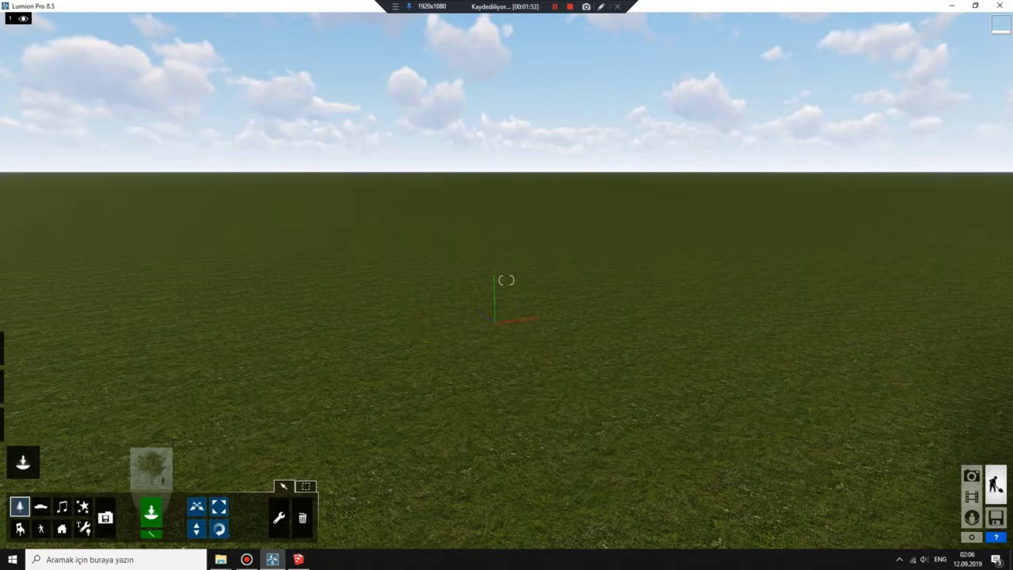
right_click_drag(506, 280, 506, 280)
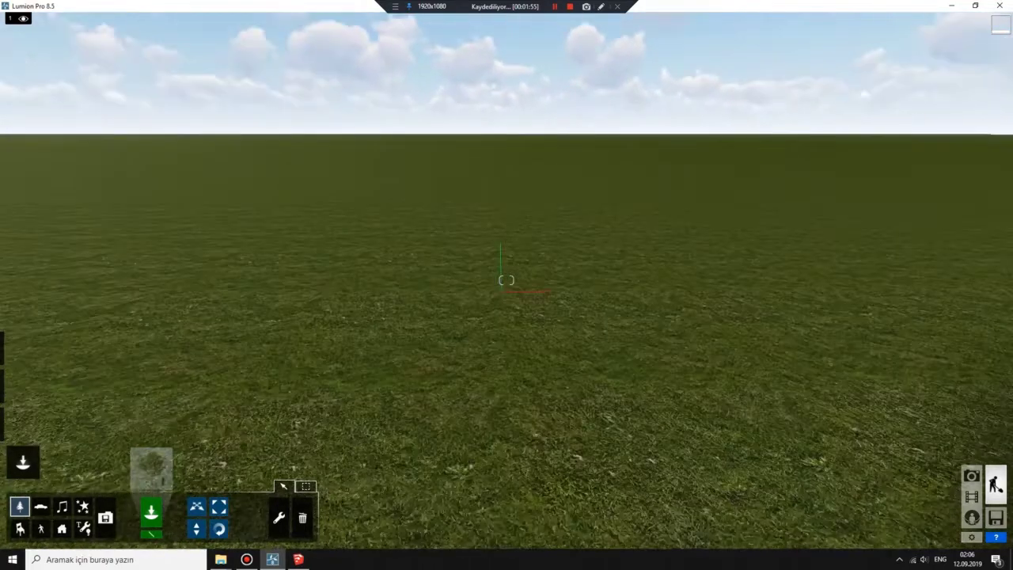
right_click_drag(500, 325, 500, 325)
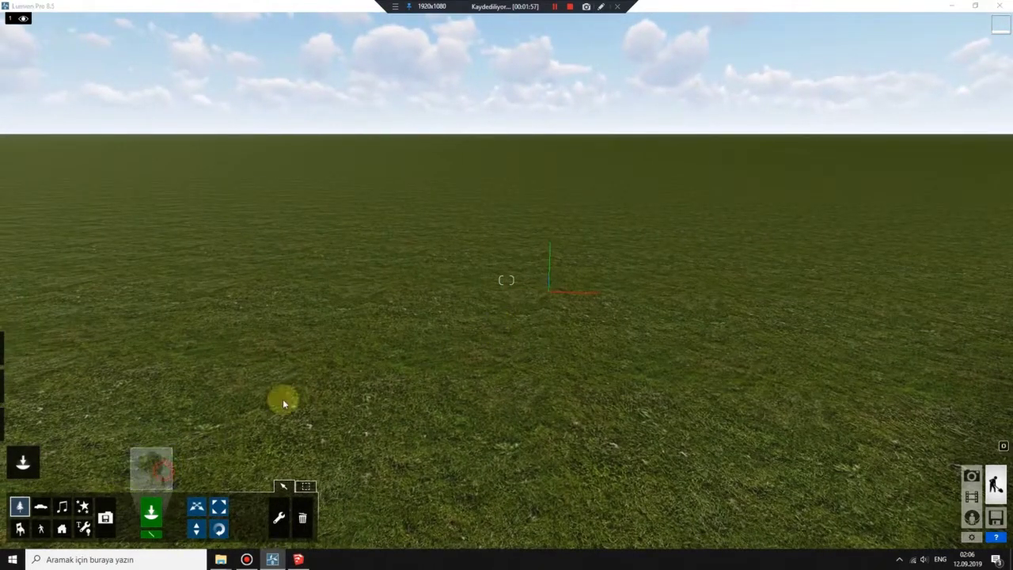
- Place a MountainMaple-S_HQ tree on the grass and look down at it
left_click(151, 466)
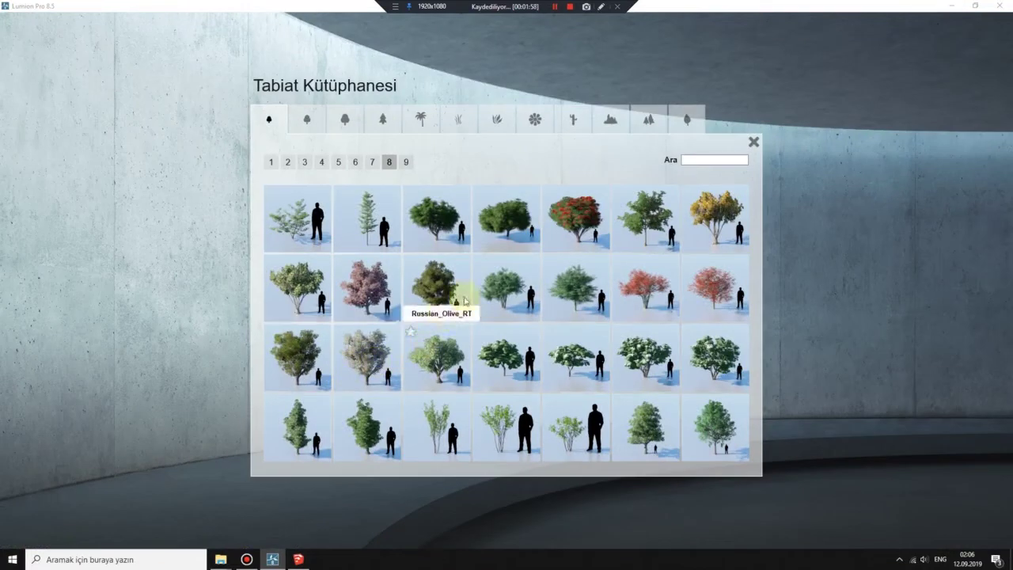
left_click(368, 227)
left_click(567, 311)
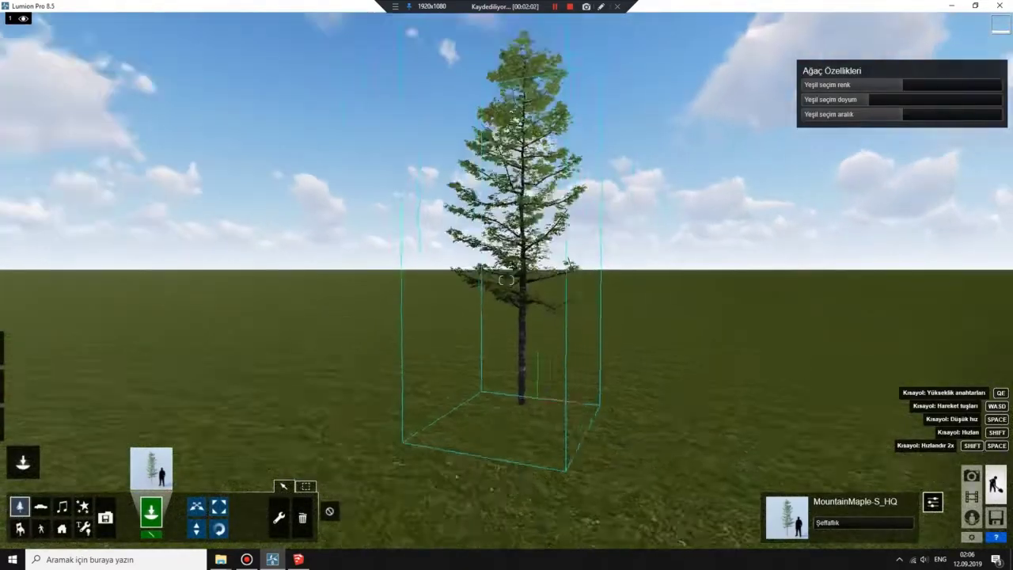
scroll(506, 280, "up", 5)
right_click_drag(505, 279, 506, 279)
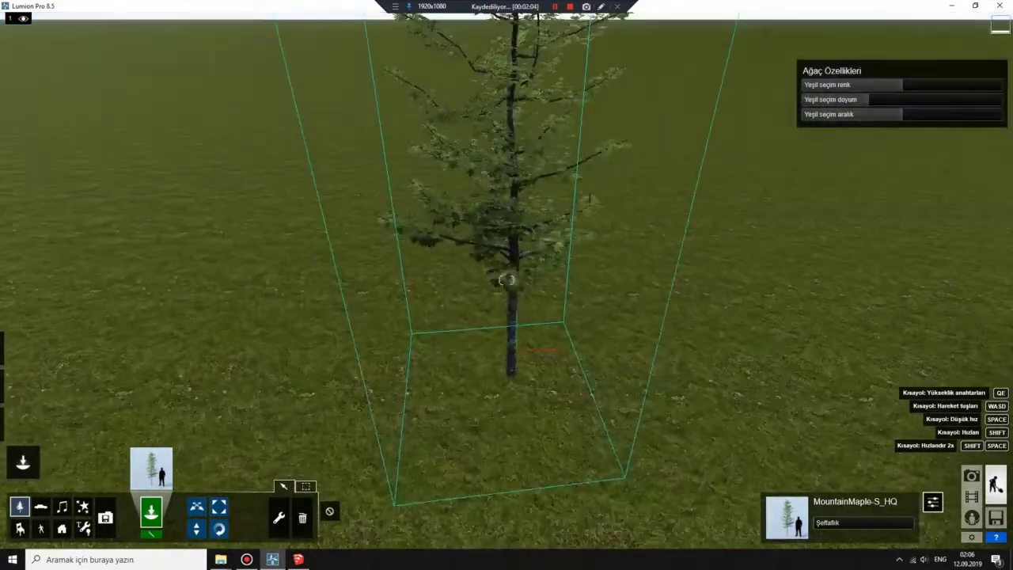
- Delete the maple tree so the grass plain is empty again
left_click(307, 486)
left_click(522, 326)
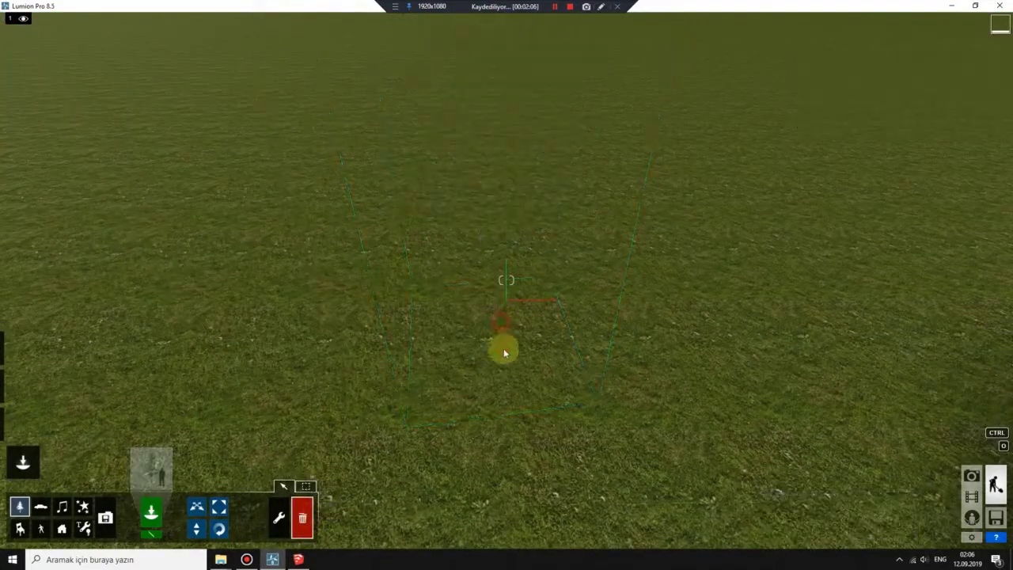
mouse_move(504, 346)
right_mouse_down()
mouse_move(504, 301)
mouse_move(496, 352)
right_mouse_up()
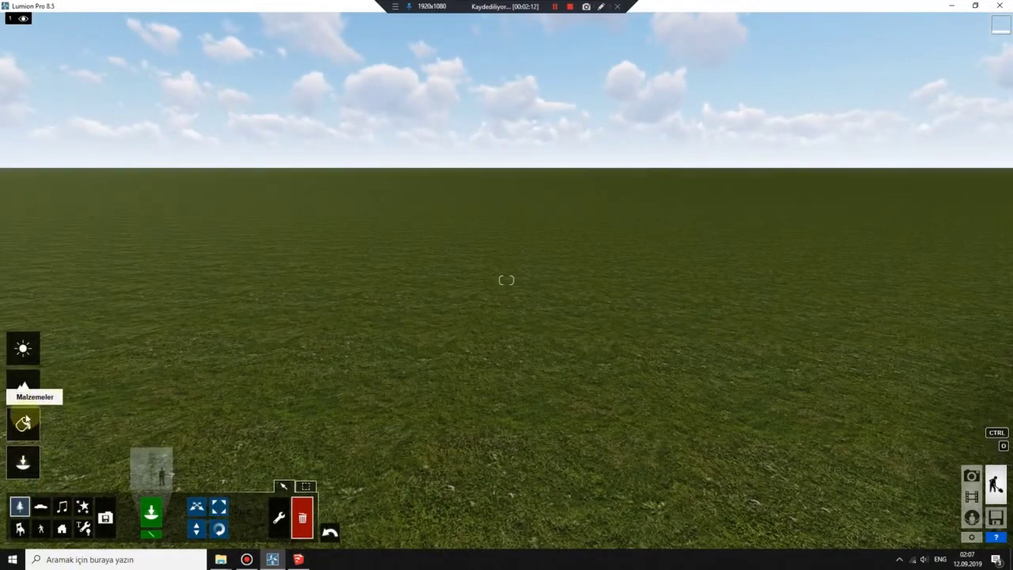
- In Landscape height editing, raise a hill and a large rocky mountain on the plain
left_click(23, 387)
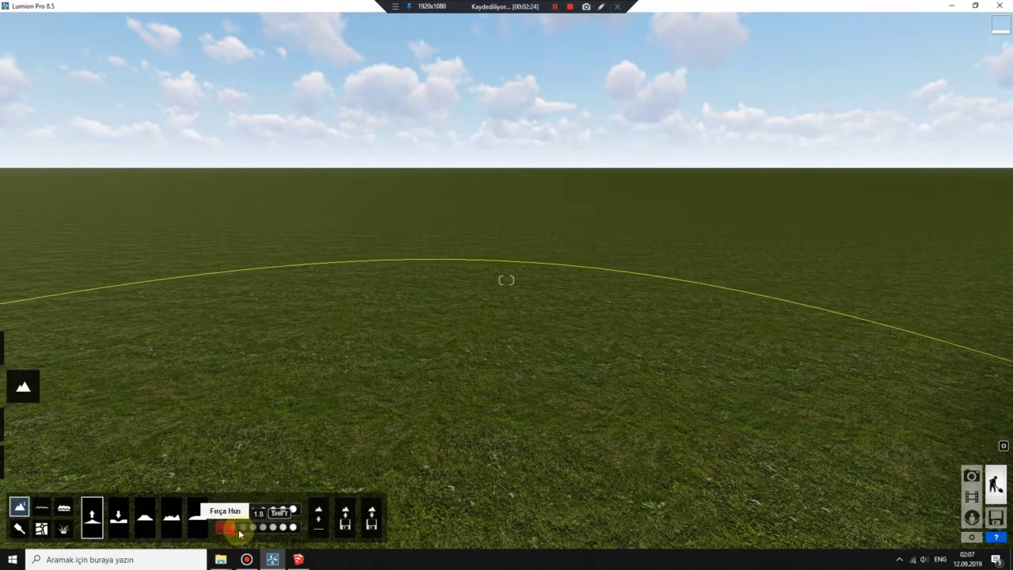
right_click_drag(443, 333, 326, 222)
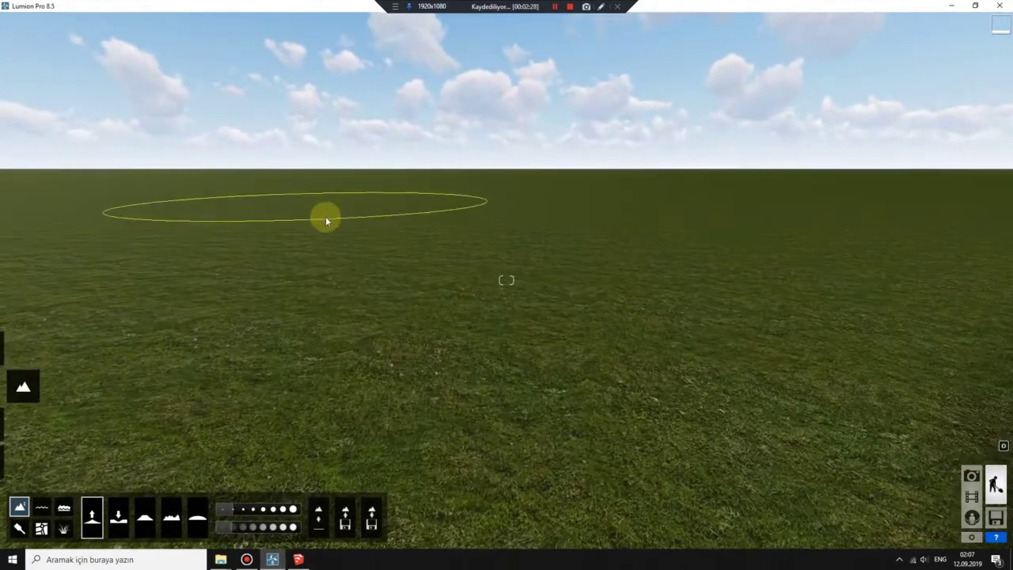
left_click_drag(326, 222, 456, 195)
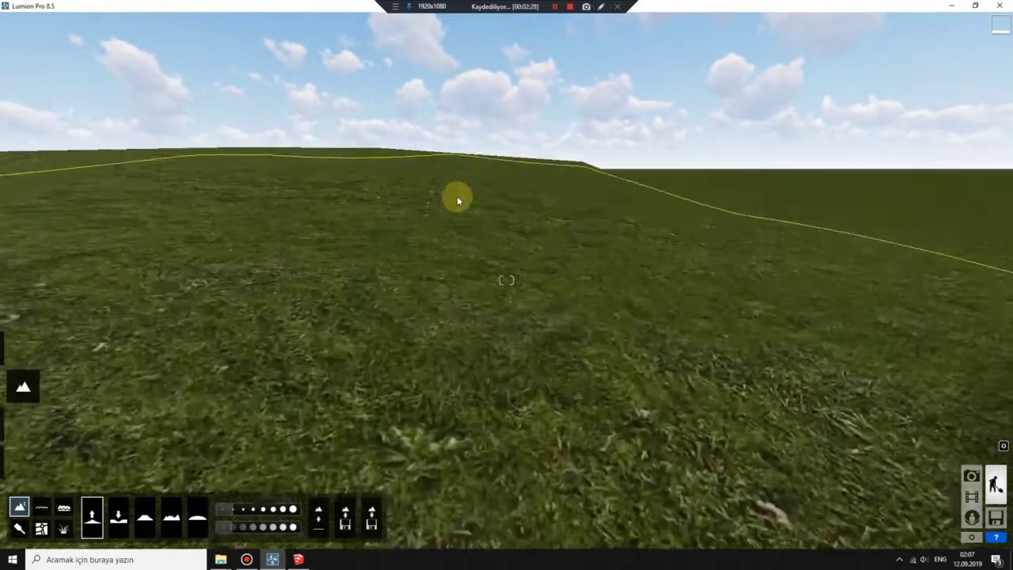
right_click_drag(457, 196, 506, 262)
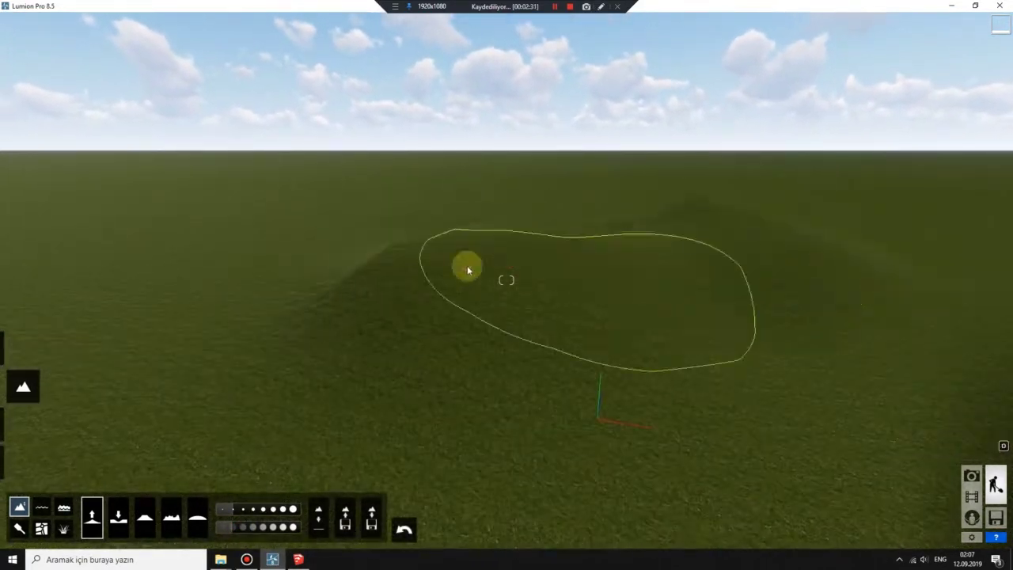
mouse_move(467, 265)
left_mouse_down()
mouse_move(287, 237)
mouse_move(733, 214)
left_mouse_up()
mouse_move(733, 215)
right_mouse_down()
mouse_move(556, 270)
mouse_move(734, 245)
right_mouse_up()
- Raise a tall rocky mountain, build its top higher, then flatten the peak
left_click_drag(582, 266, 583, 265)
mouse_move(713, 258)
left_mouse_down()
mouse_move(335, 267)
mouse_move(591, 248)
mouse_move(725, 219)
left_mouse_up()
right_click_drag(726, 219, 610, 221)
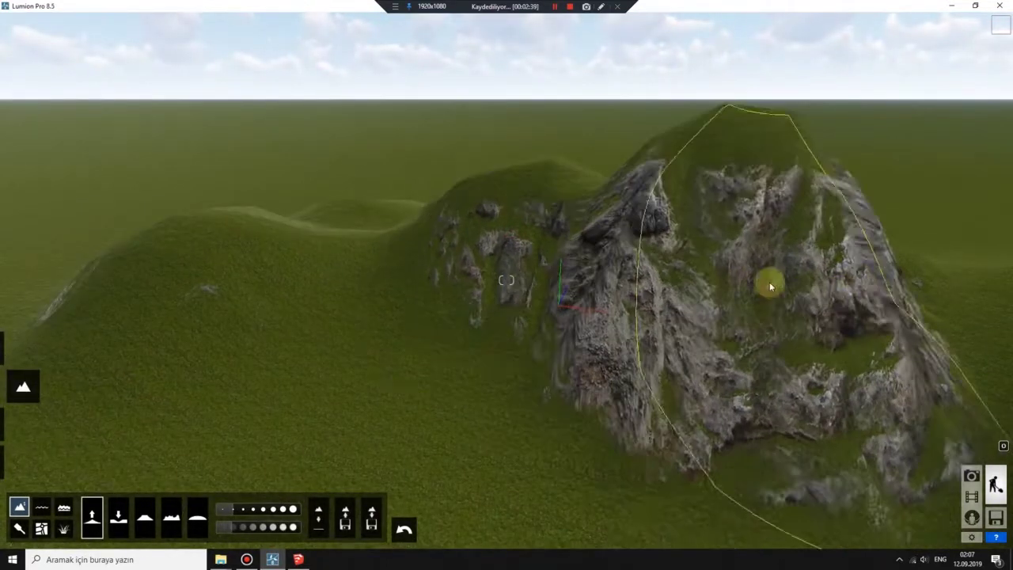
right_click_drag(769, 282, 458, 237)
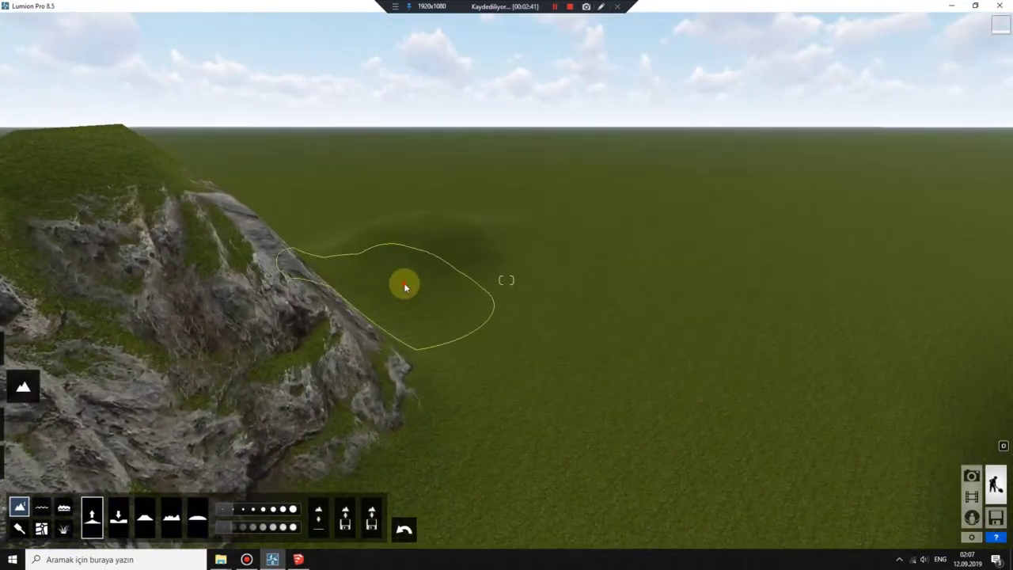
right_click_drag(492, 258, 492, 253)
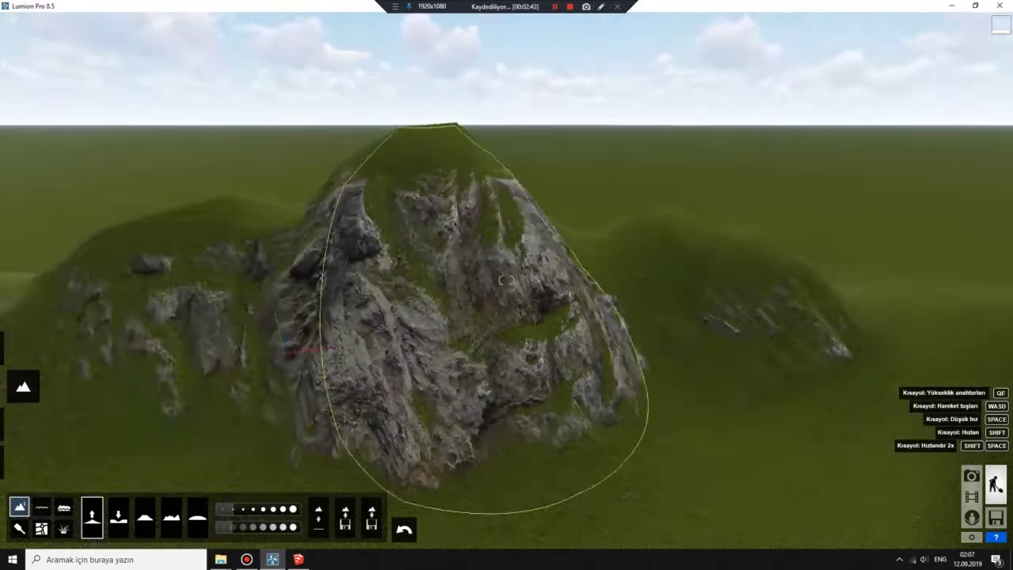
left_click(602, 158)
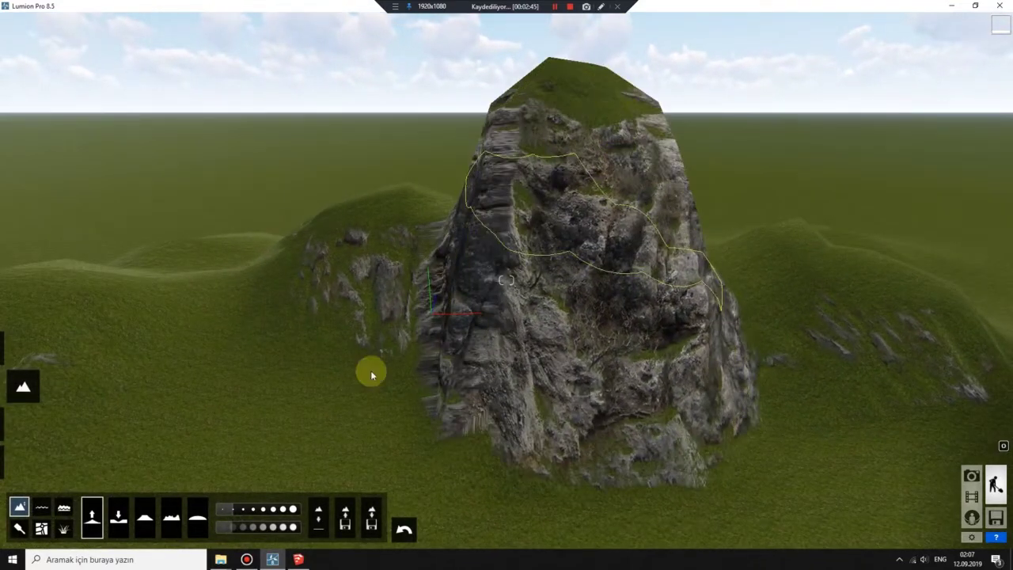
mouse_move(583, 204)
left_mouse_down()
mouse_move(530, 126)
mouse_move(647, 155)
mouse_move(522, 199)
mouse_move(584, 216)
left_mouse_up()
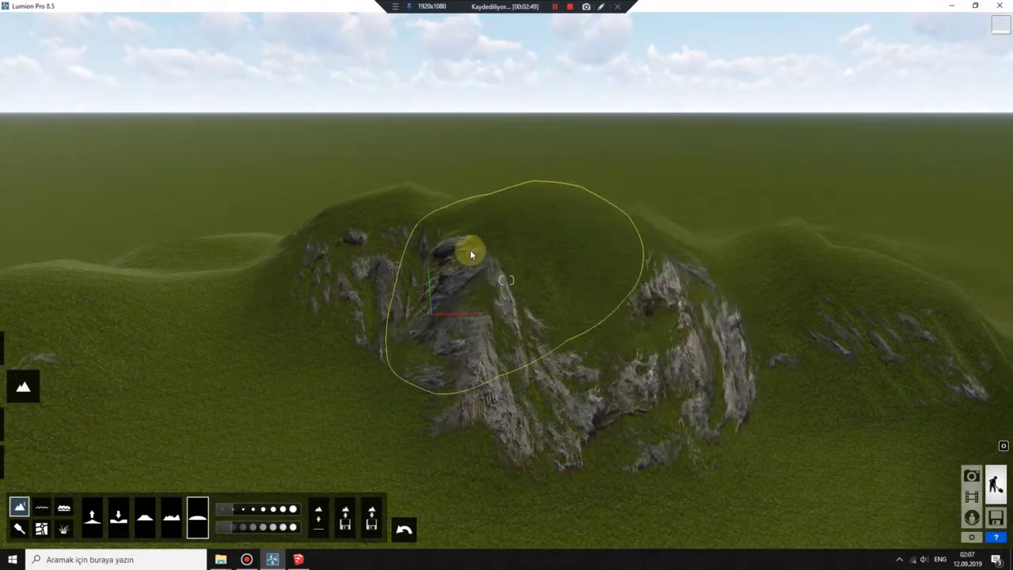
- Raise a rocky mound on the grassy slope, inspect it, then go to the scene files screen
right_click_drag(569, 275, 316, 401)
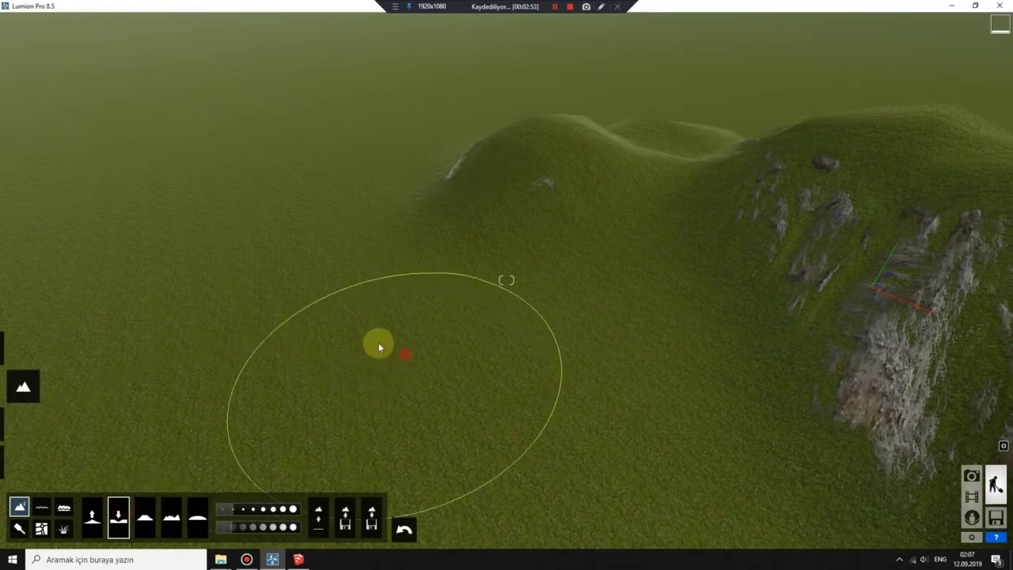
mouse_move(406, 376)
left_mouse_down()
mouse_move(436, 406)
mouse_move(437, 441)
mouse_move(452, 419)
mouse_move(468, 432)
mouse_move(452, 440)
mouse_move(463, 440)
mouse_move(181, 431)
left_mouse_up()
right_click_drag(520, 306, 612, 279)
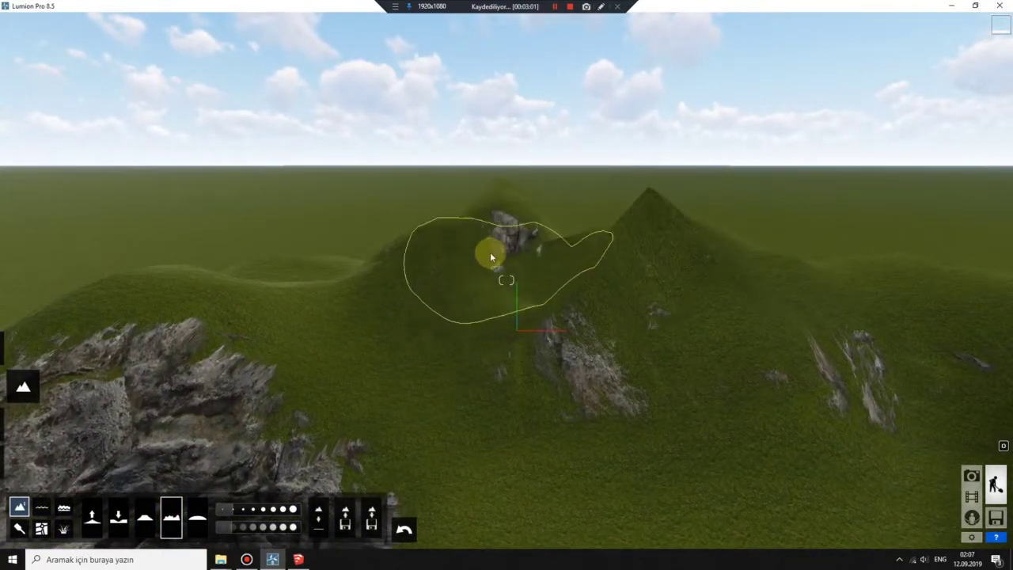
mouse_move(701, 298)
right_mouse_down()
mouse_move(601, 380)
mouse_move(389, 409)
right_mouse_up()
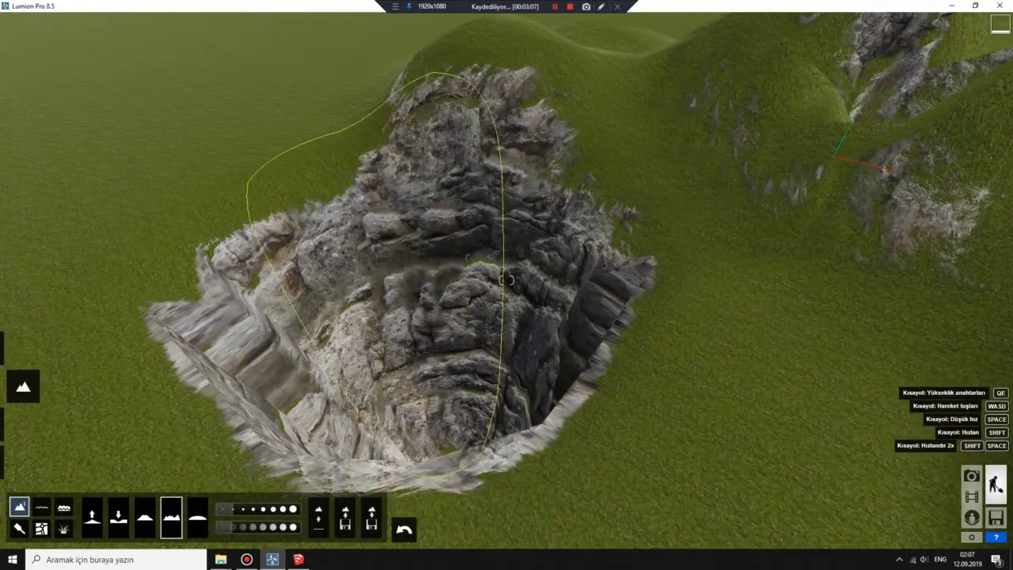
right_click_drag(507, 279, 1000, 525)
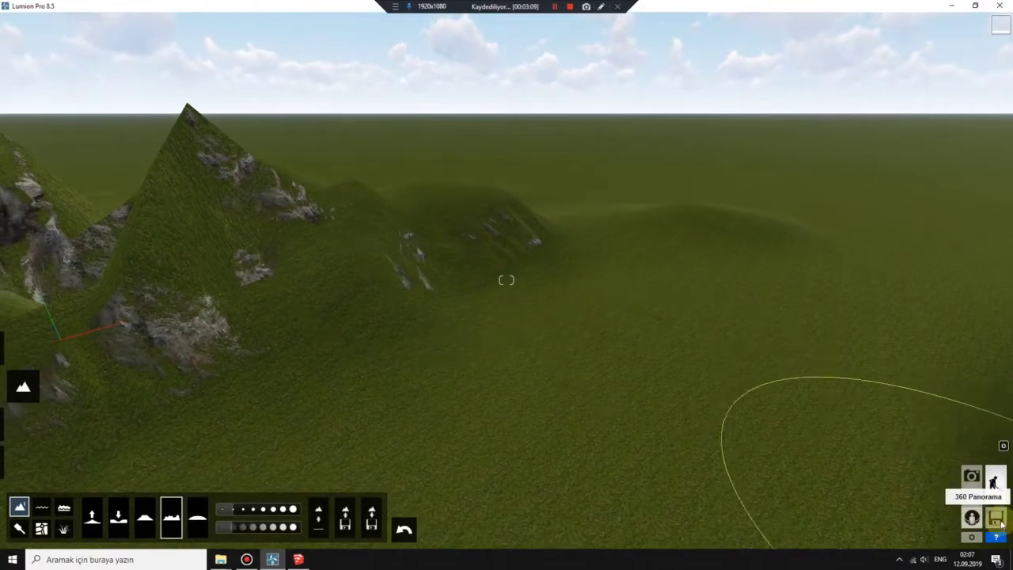
left_click(996, 518)
- Load the Mountain Range starter scene, look across its plain, and close the photo preview
left_click(420, 106)
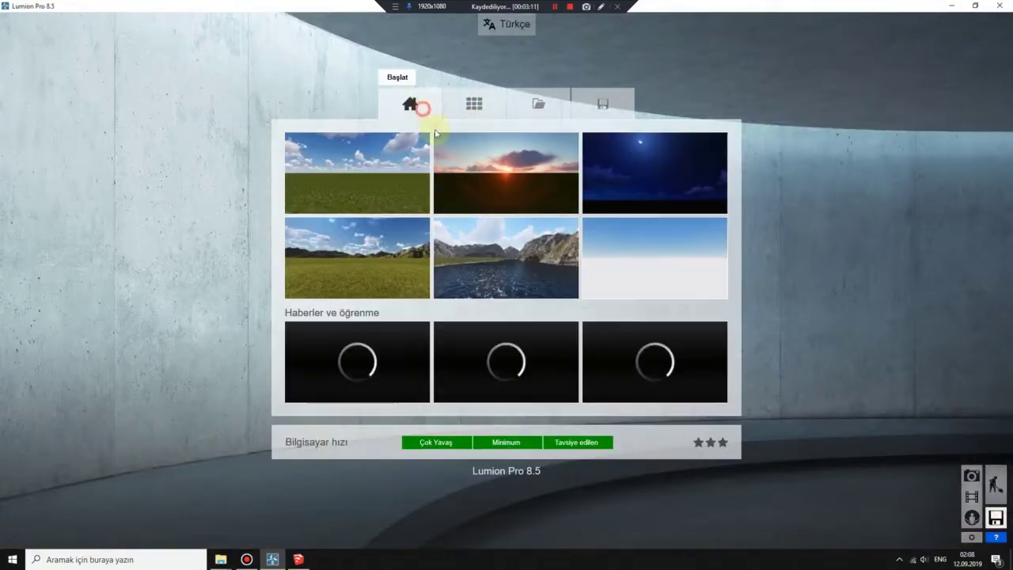
left_click(364, 265)
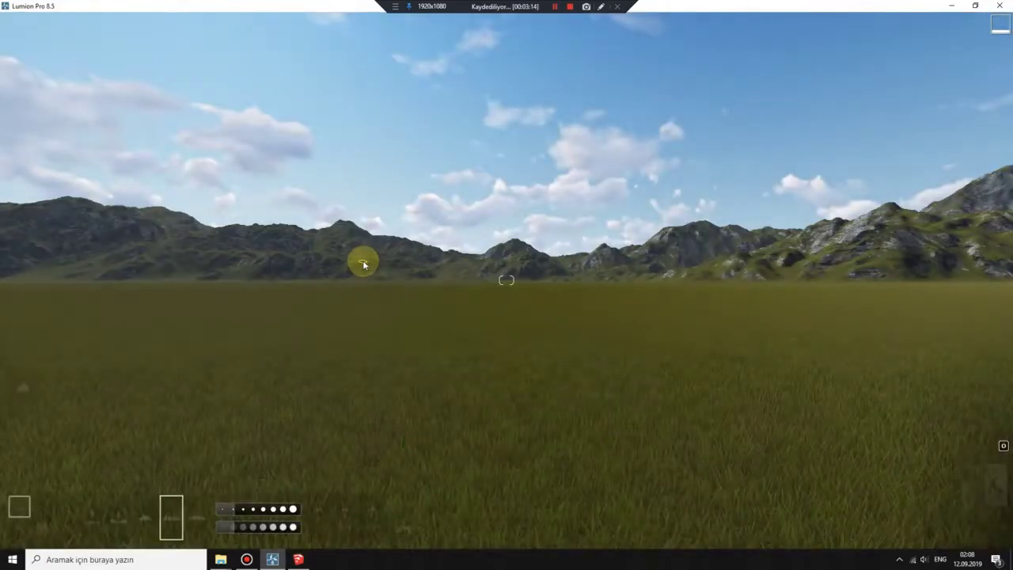
right_click_drag(436, 262, 433, 272)
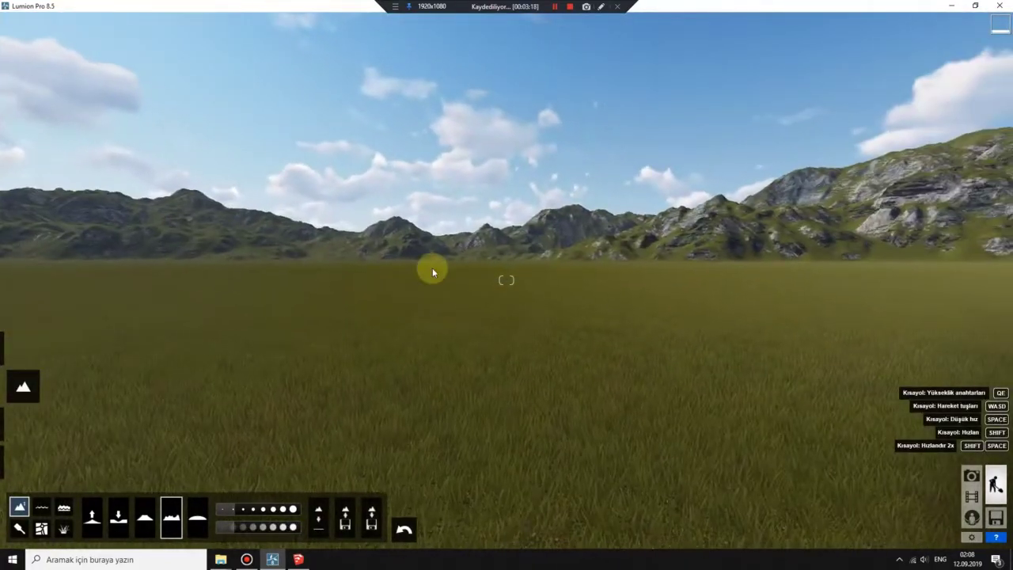
mouse_move(359, 292)
right_mouse_down()
mouse_move(324, 290)
mouse_move(328, 308)
mouse_move(308, 284)
mouse_move(317, 261)
mouse_move(308, 290)
mouse_move(310, 264)
right_mouse_up()
right_click_drag(311, 286, 305, 281)
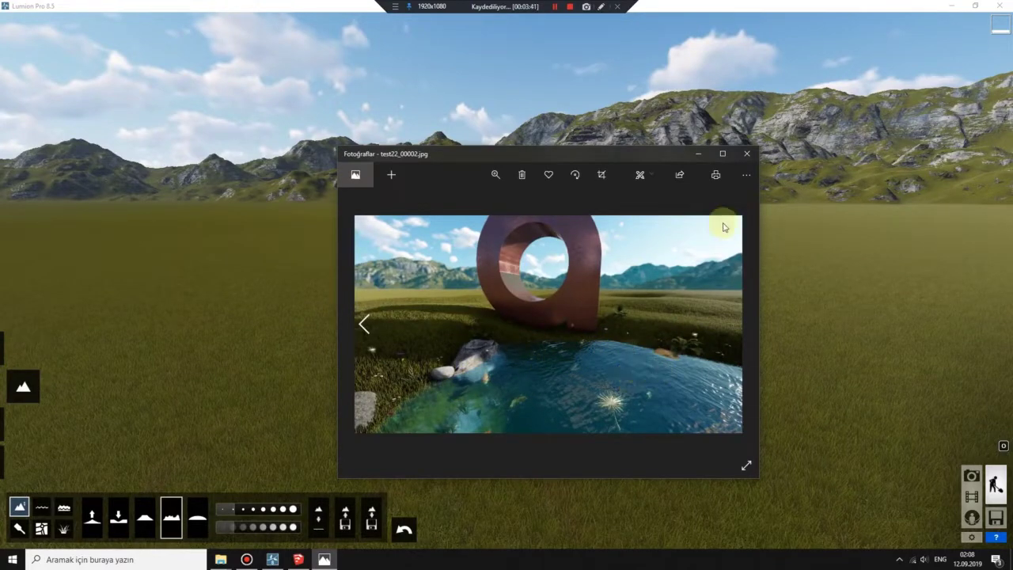
left_click(747, 155)
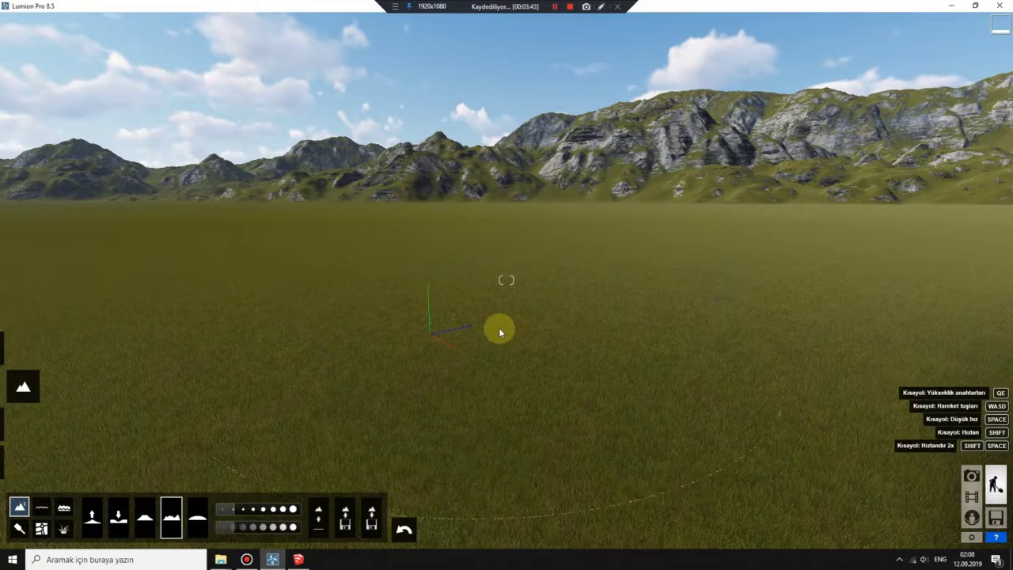
- Lower the plain's centre into a deep crater, widening its walls and digging out the right side
right_click_drag(405, 340, 405, 341)
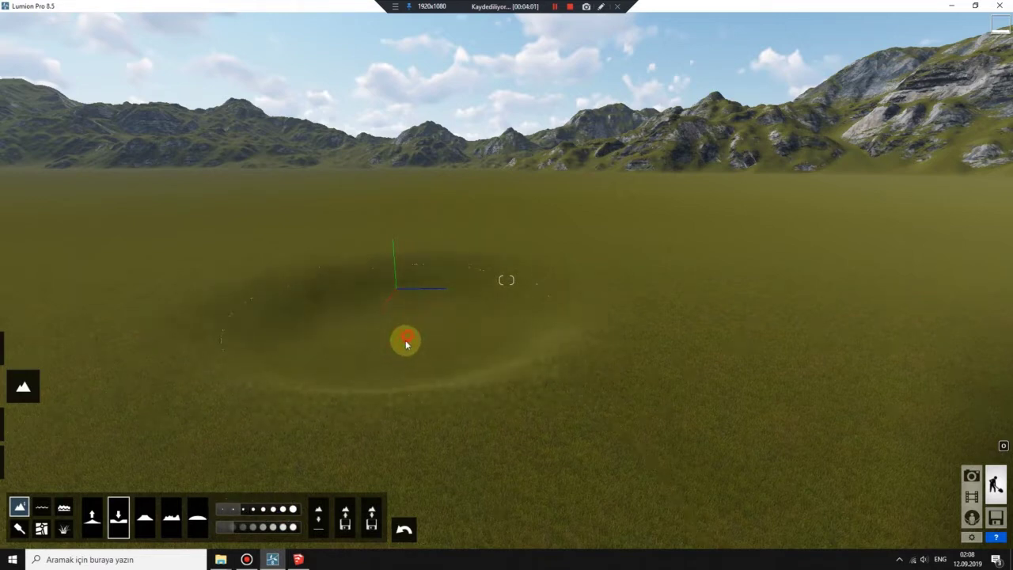
left_click_drag(399, 356, 414, 346)
right_click_drag(413, 346, 420, 349)
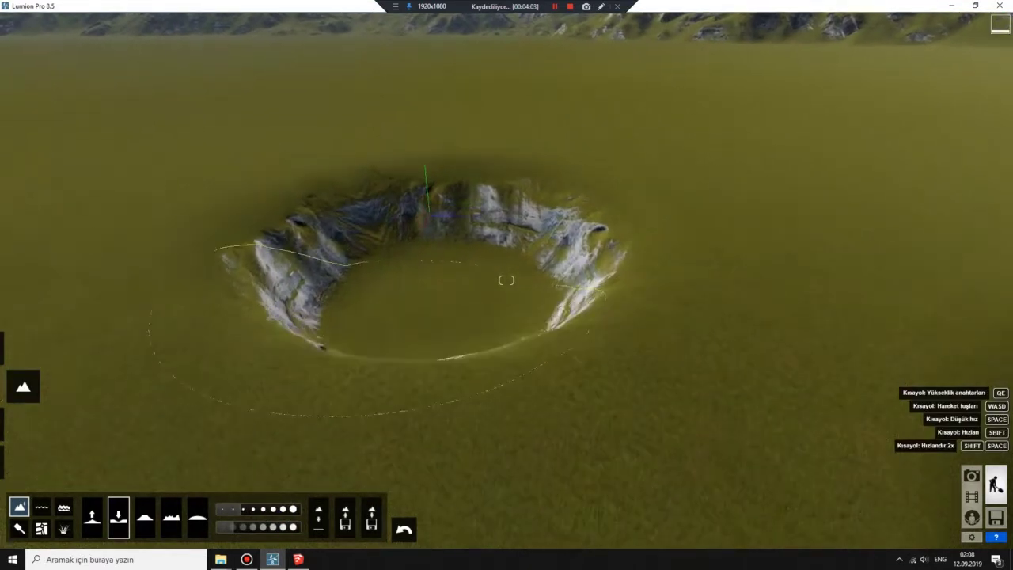
left_click_drag(419, 349, 312, 455)
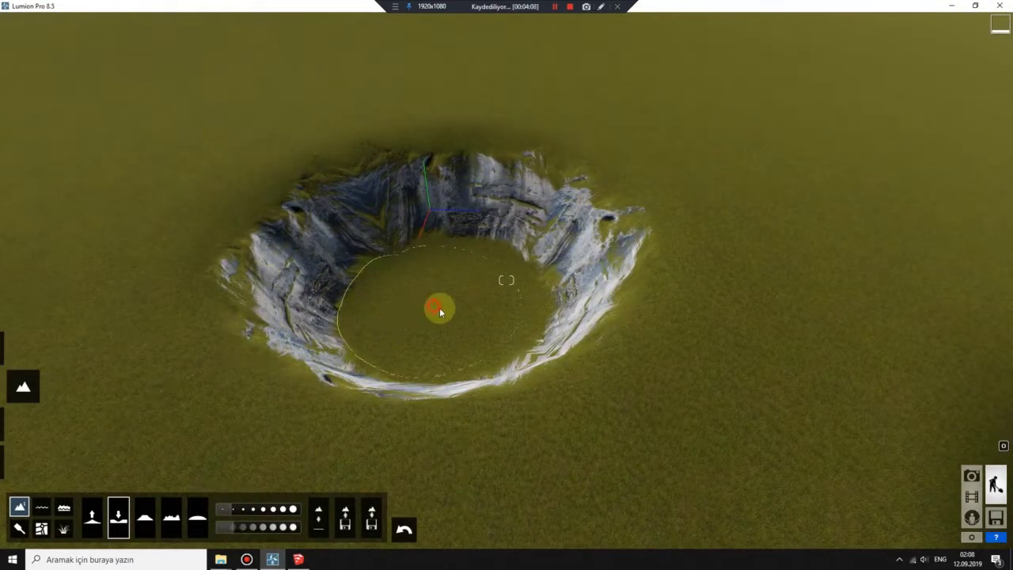
mouse_move(439, 307)
left_mouse_down()
mouse_move(443, 328)
mouse_move(402, 319)
mouse_move(428, 320)
left_mouse_up()
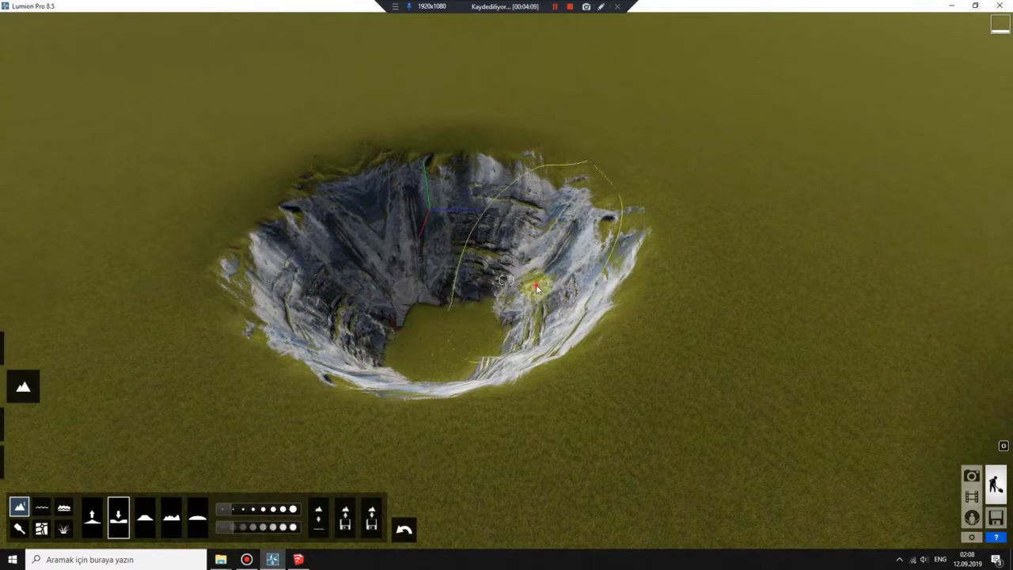
mouse_move(535, 289)
left_mouse_down()
mouse_move(577, 289)
mouse_move(593, 276)
mouse_move(606, 239)
mouse_move(599, 219)
left_mouse_up()
mouse_move(599, 219)
right_mouse_down()
mouse_move(599, 158)
mouse_move(527, 278)
right_mouse_up()
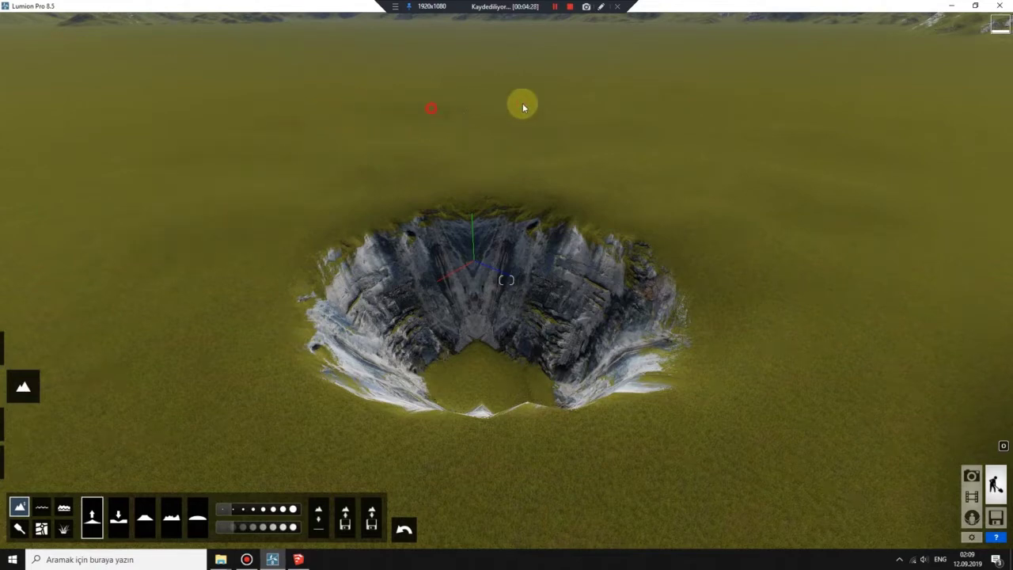
- Fly into and around the crater to inspect its walls, then switch to terrain painting
mouse_move(566, 204)
right_mouse_down()
mouse_move(567, 261)
mouse_move(538, 289)
right_mouse_up()
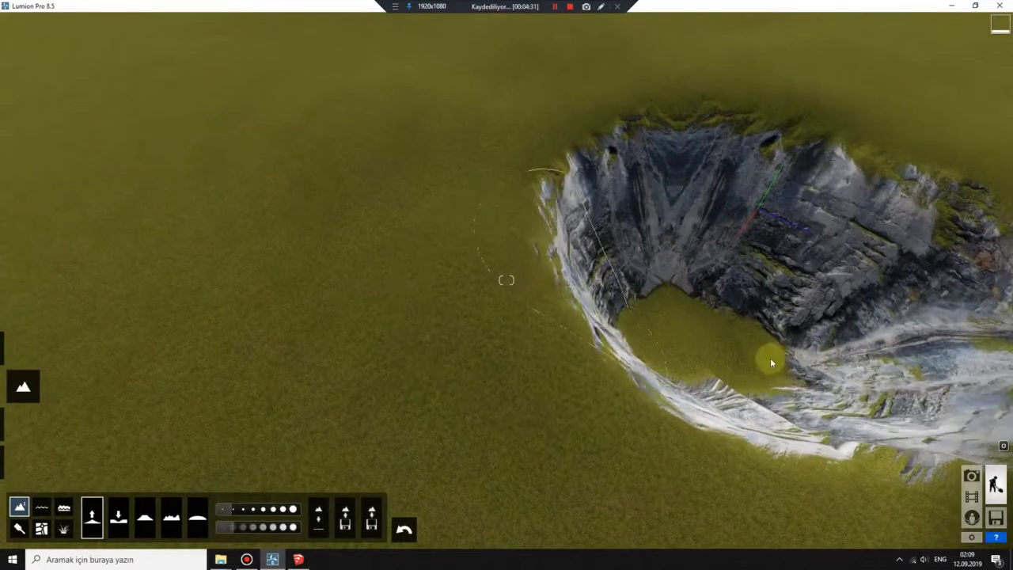
right_click_drag(432, 203, 554, 193)
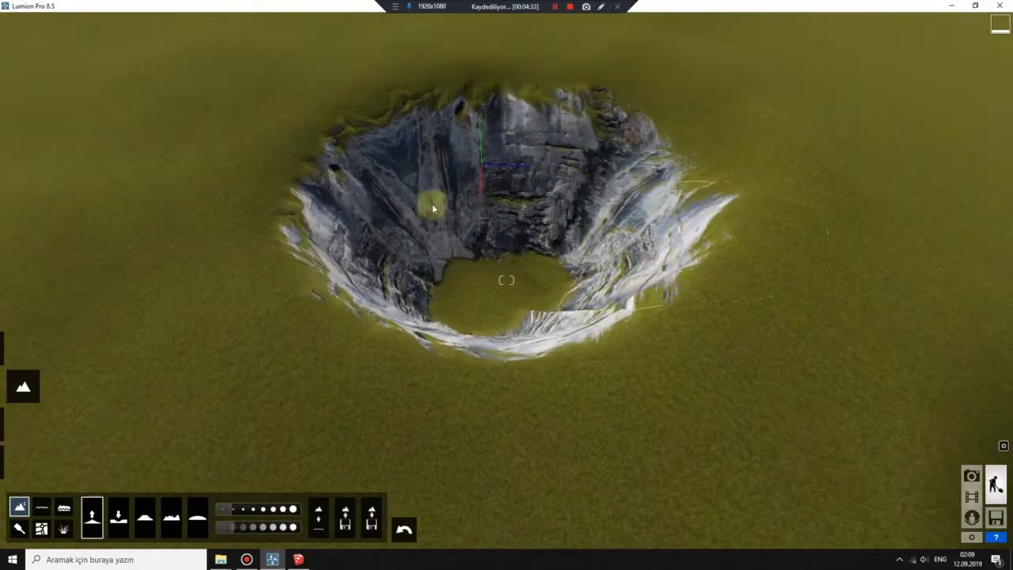
right_click_drag(303, 140, 269, 111)
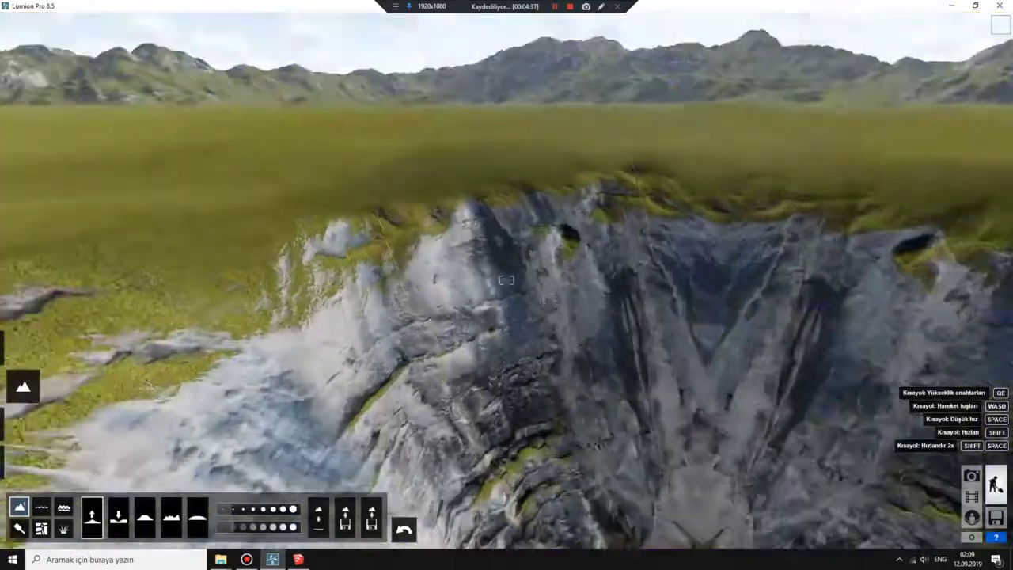
right_click_drag(506, 280, 507, 280)
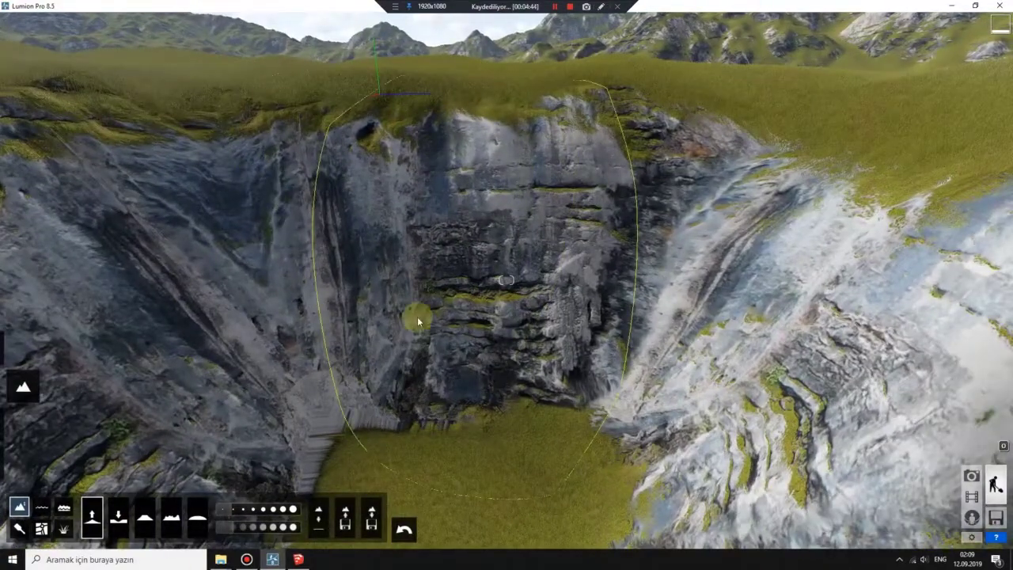
left_click(17, 531)
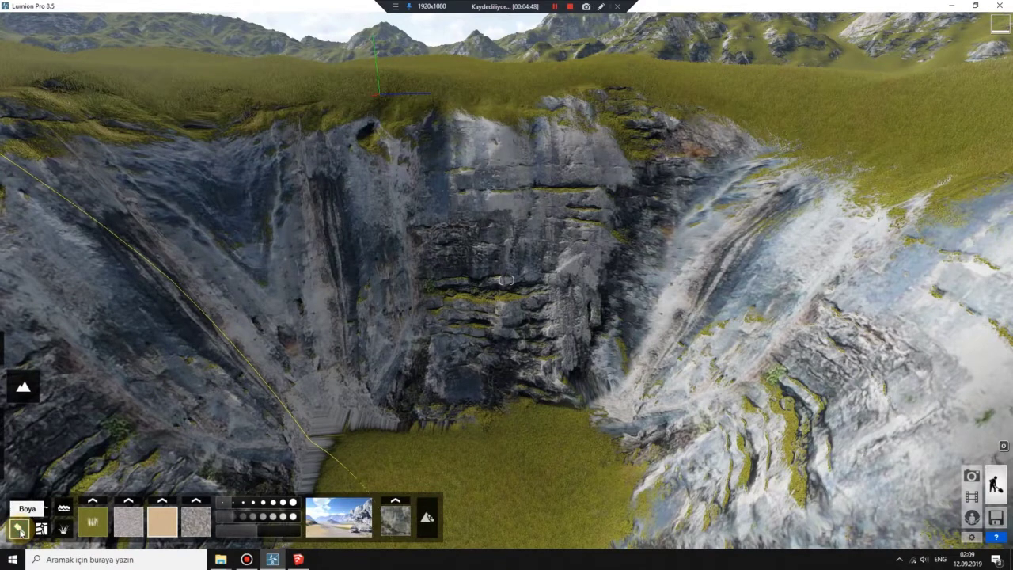
- Replace one terrain texture slot with PeebleÇim_NE and view the crater
left_click(396, 503)
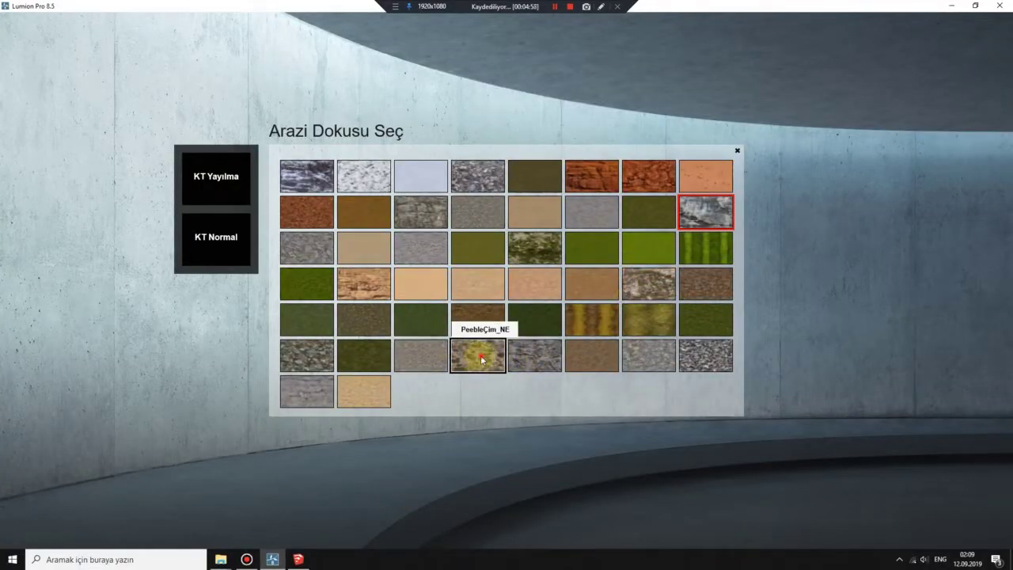
left_click(481, 358)
right_click_drag(493, 356, 443, 348)
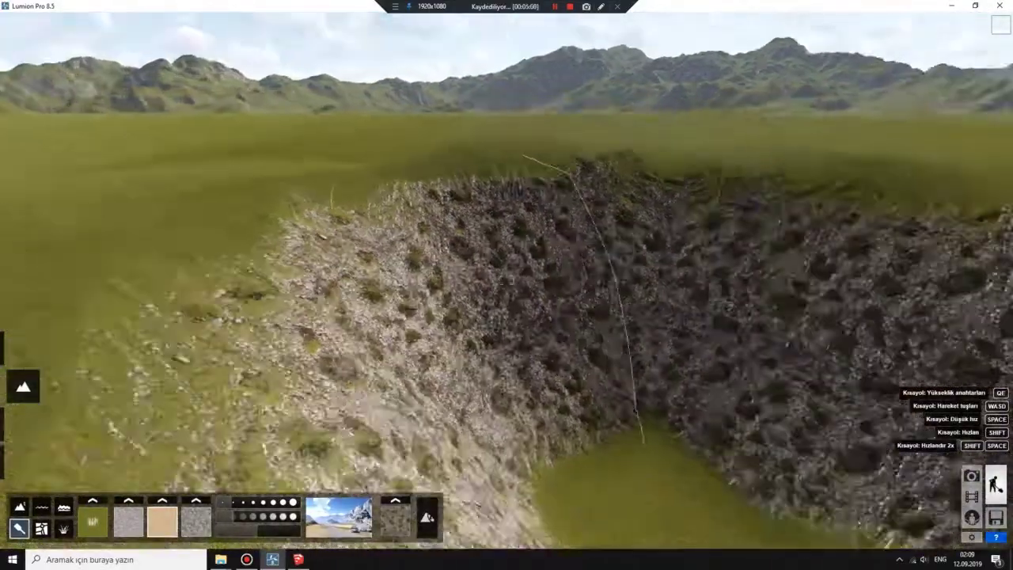
scroll(506, 285, "down", 5)
right_click_drag(521, 330, 735, 185)
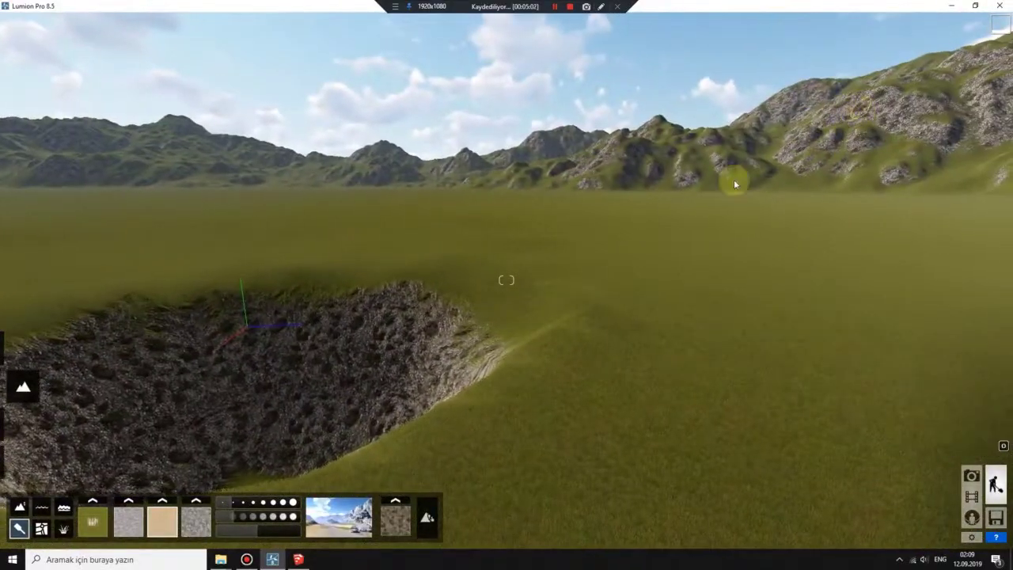
- Swap another texture slot for a last-row rock texture and look down over the crater
left_click(403, 503)
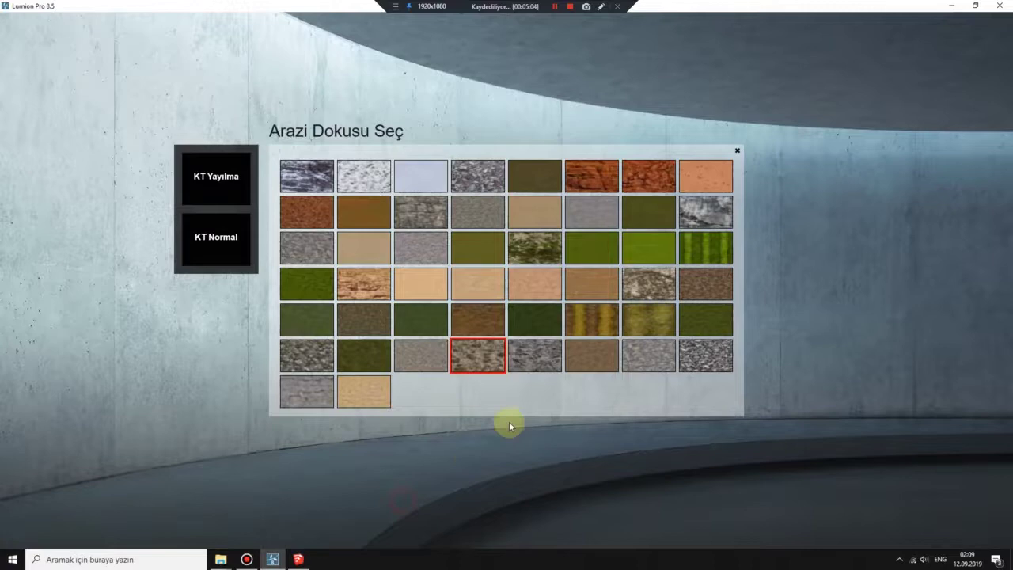
left_click(318, 395)
mouse_move(506, 340)
right_mouse_down()
mouse_move(506, 280)
mouse_move(475, 372)
right_mouse_up()
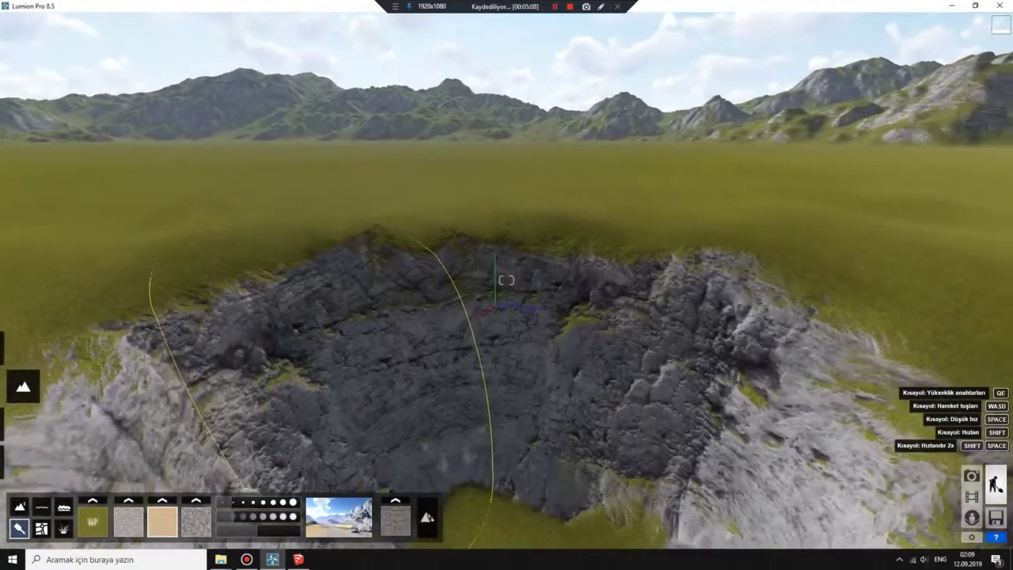
scroll(506, 280, "down", 5)
right_click_drag(506, 280, 506, 332)
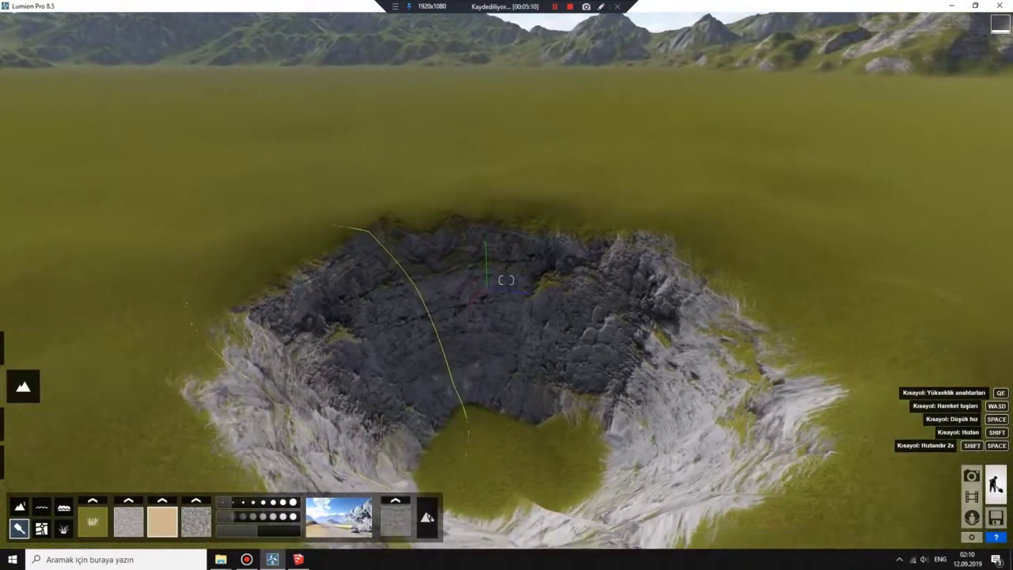
right_click_drag(506, 280, 506, 325)
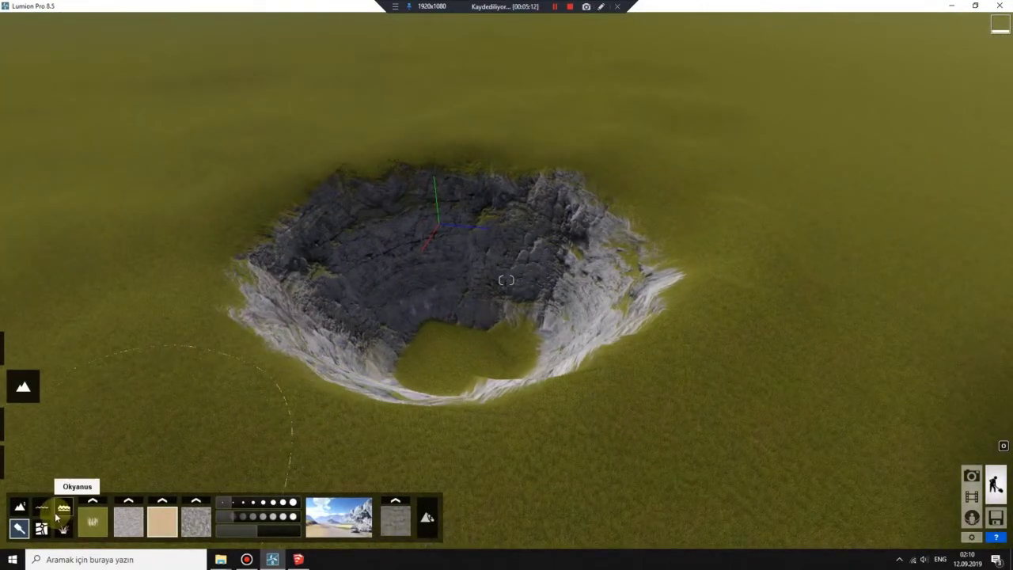
- Switch Ocean on to preview the scene as open sea, then switch it back off
left_click(63, 509)
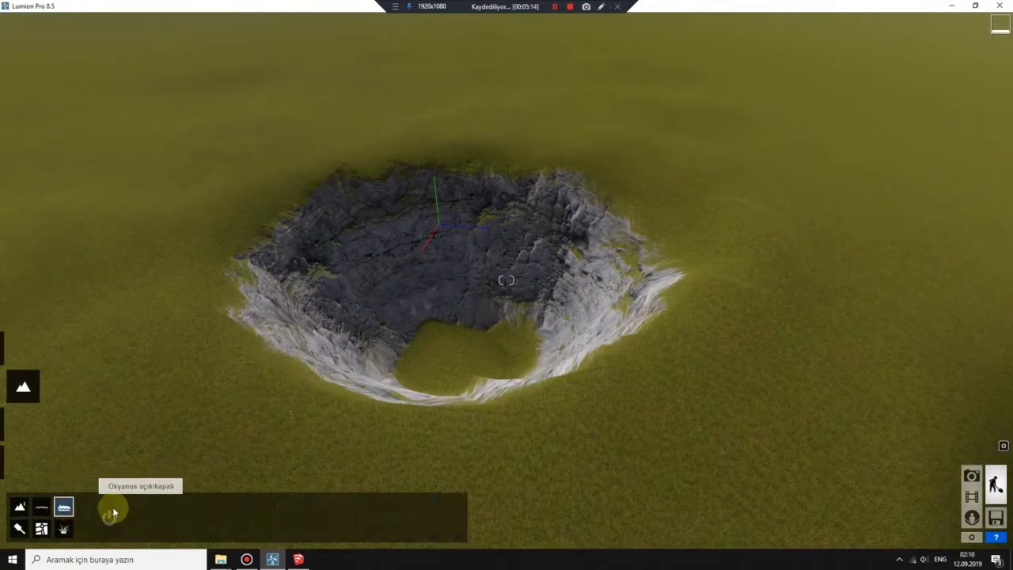
left_click(110, 518)
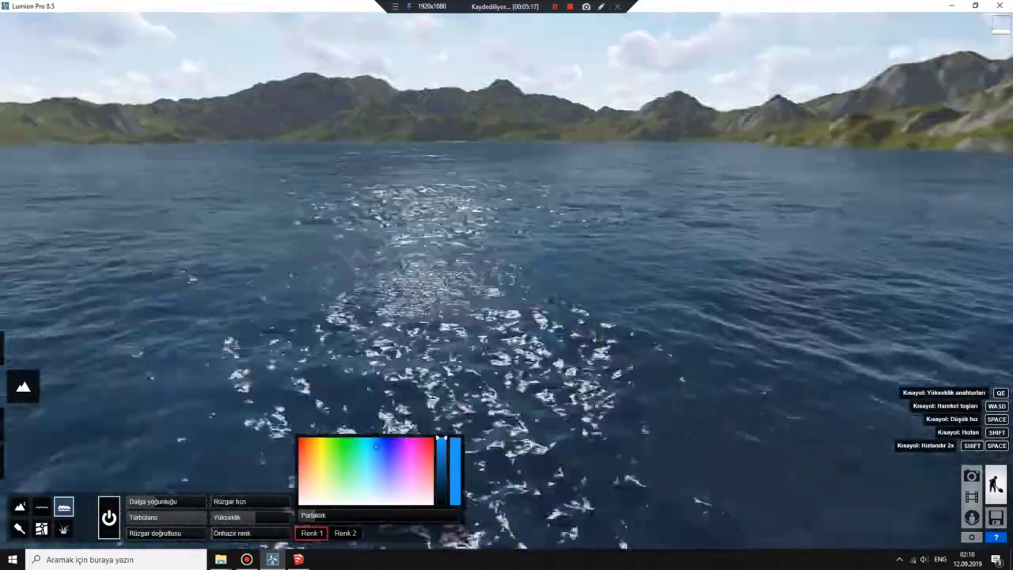
right_click_drag(507, 280, 506, 280)
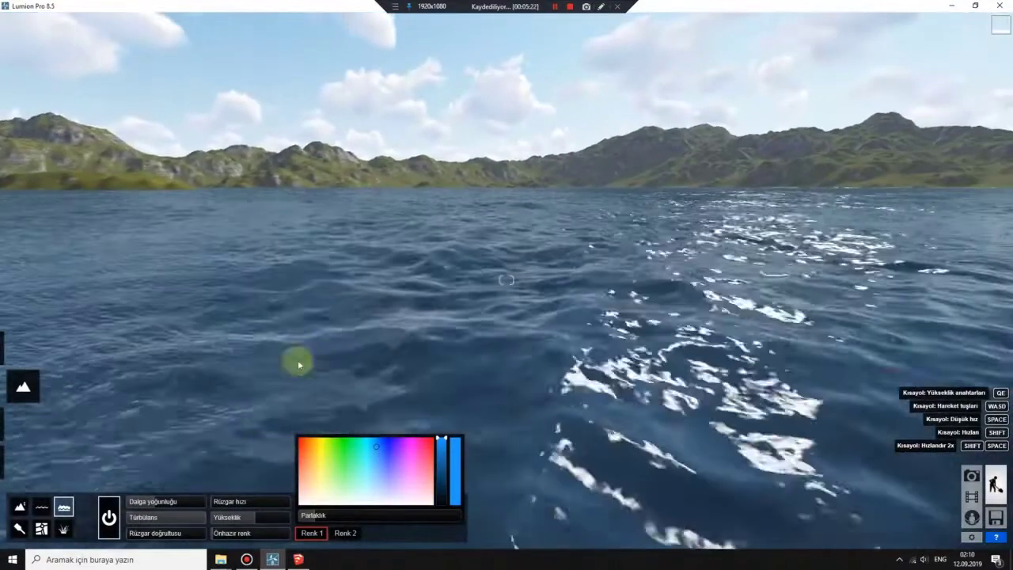
left_click(110, 519)
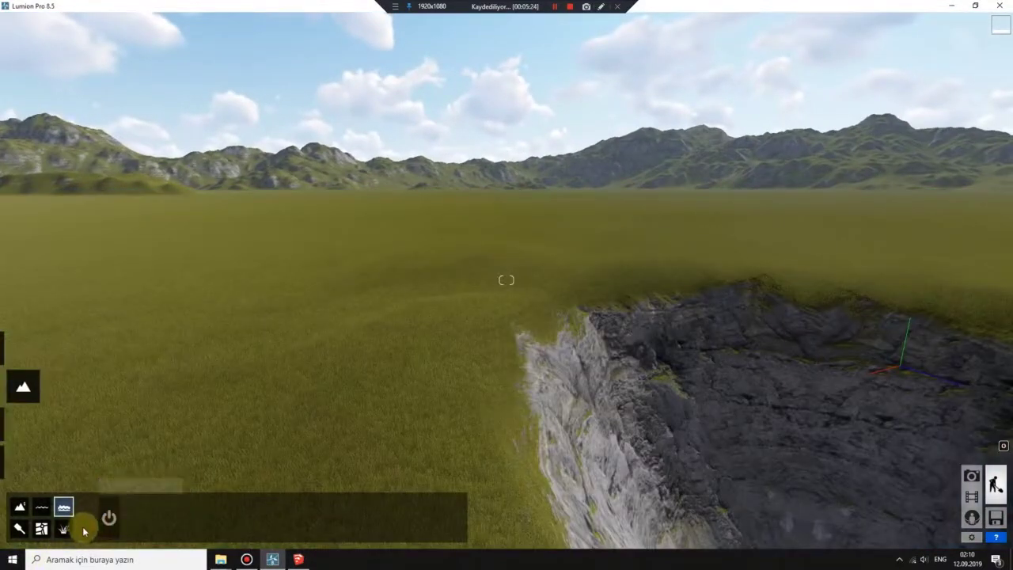
- Pick the first water type and drag out a rectangular water plane beside the crater
left_click(42, 507)
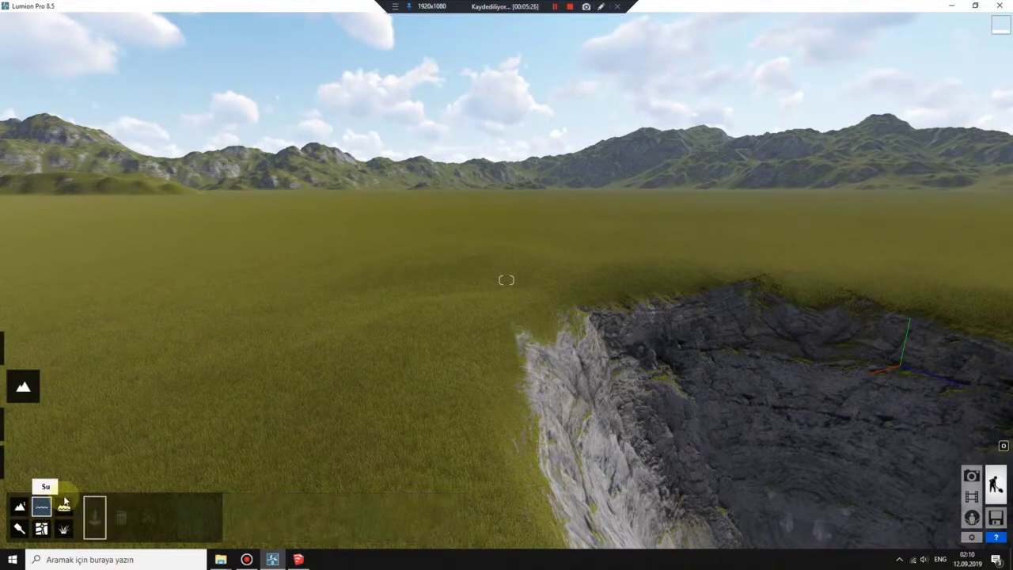
left_click(188, 518)
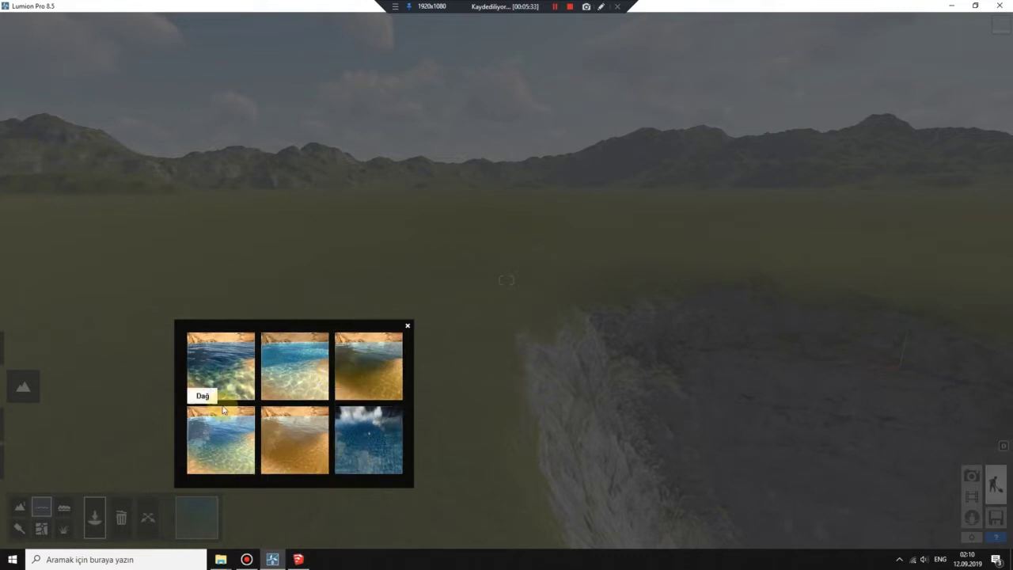
left_click(227, 381)
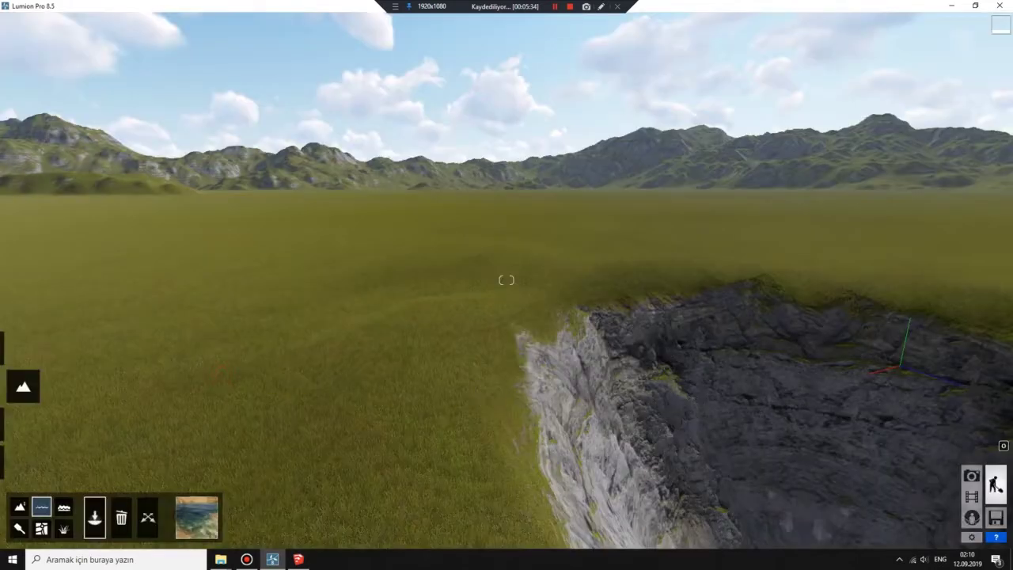
right_click_drag(506, 280, 506, 380)
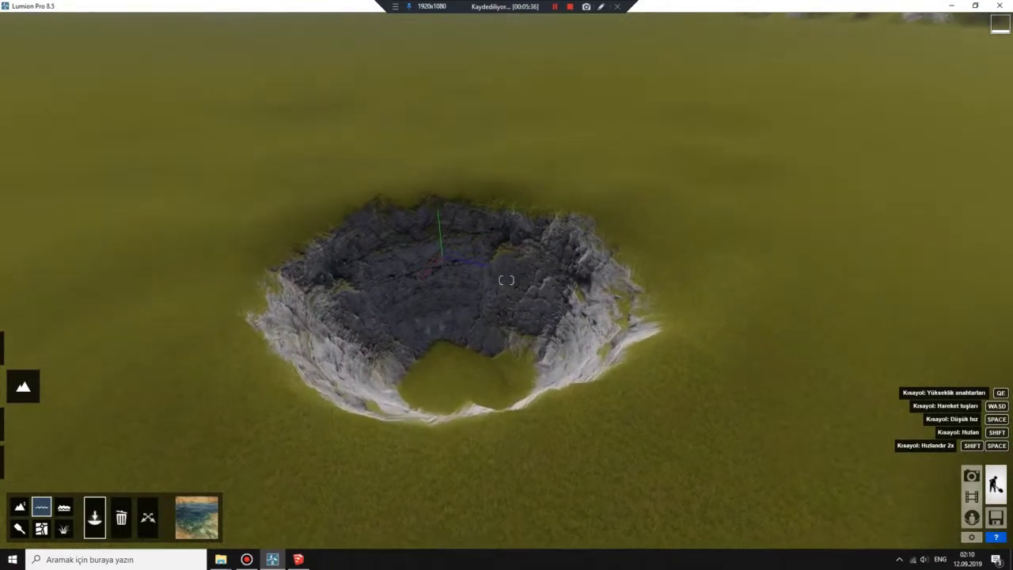
right_click_drag(507, 279, 523, 402)
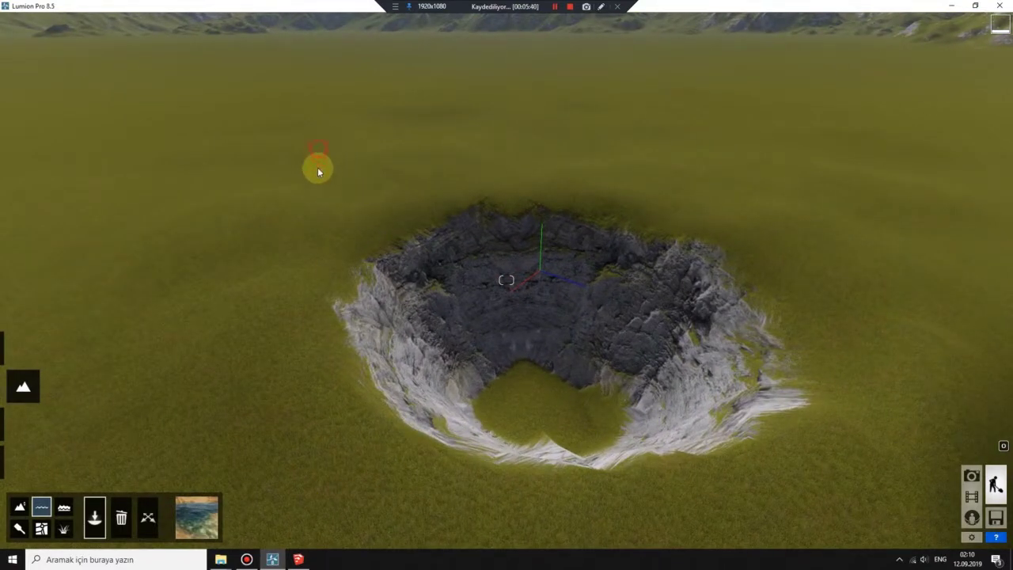
left_click_drag(318, 171, 361, 306)
left_click_drag(412, 377, 244, 543)
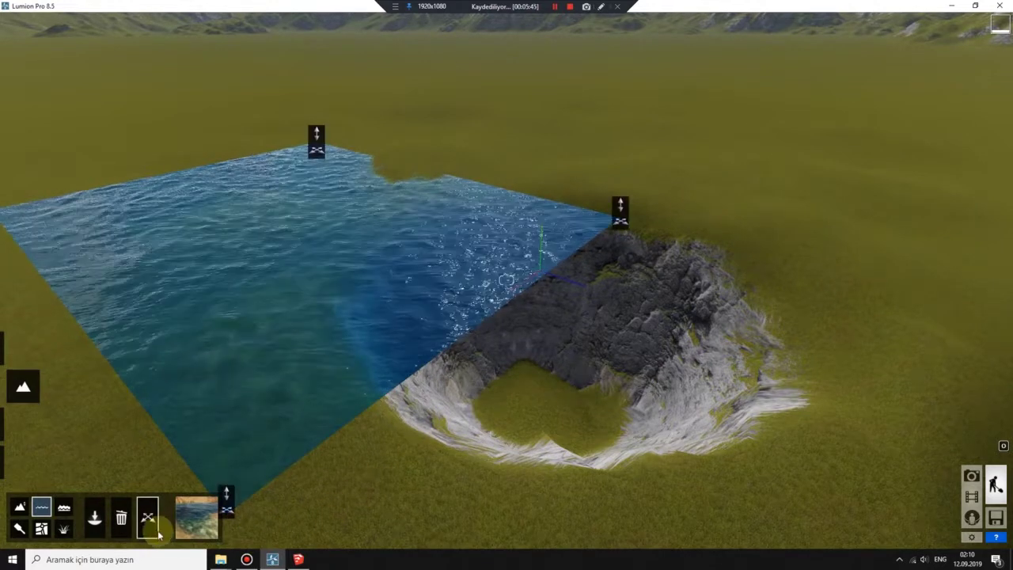
- Try the tropical, deep blue and grey-blue river water types, ending on icy floe water
left_click(196, 515)
left_click(301, 391)
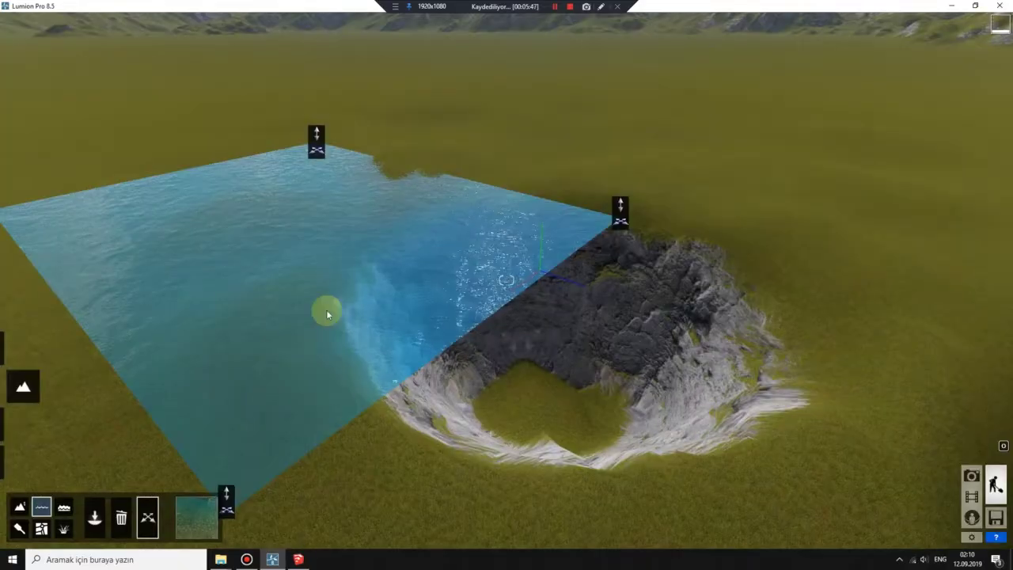
left_click(198, 504)
left_click(222, 465)
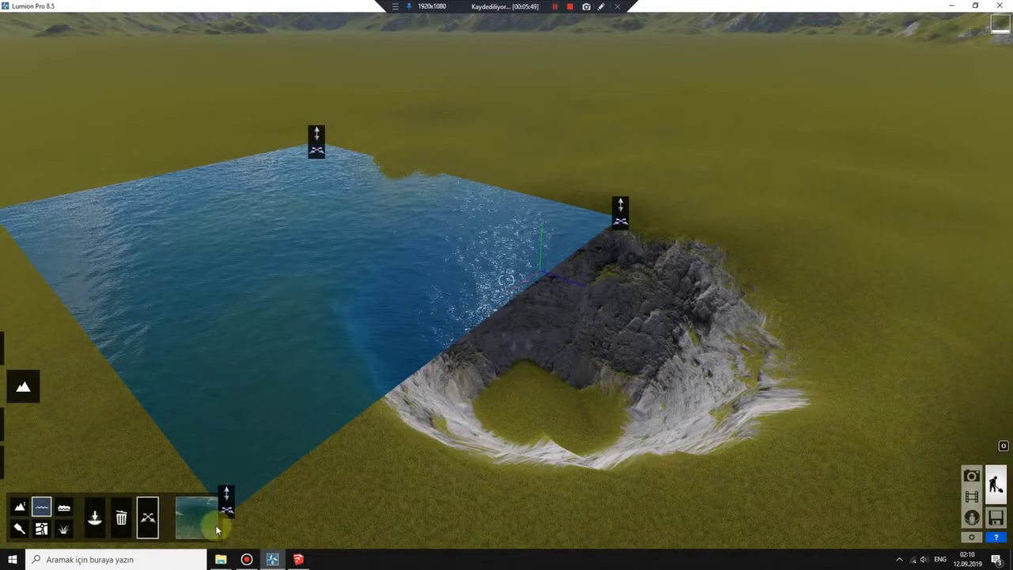
left_click(196, 517)
left_click(403, 352)
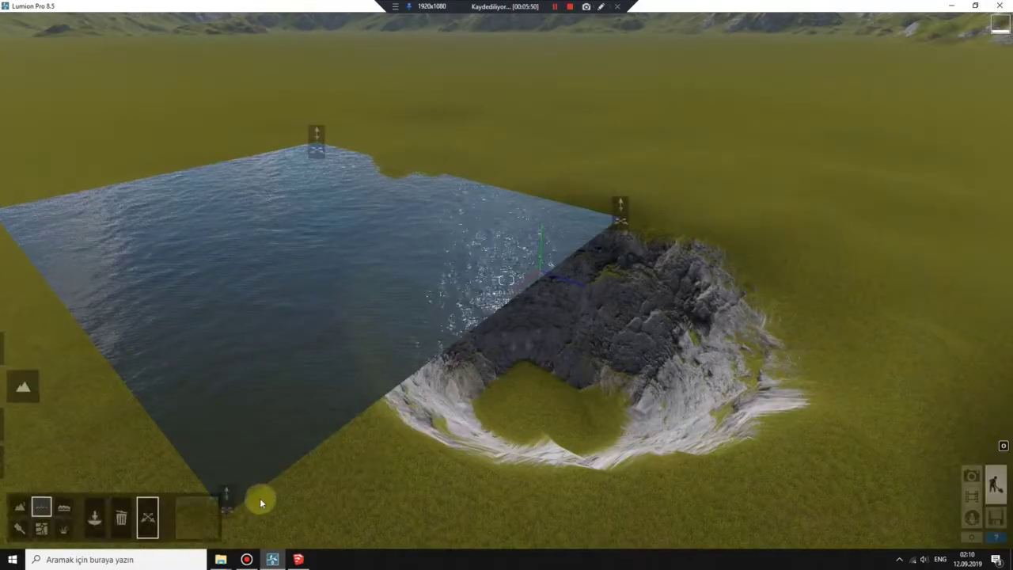
left_click(196, 518)
left_click(295, 475)
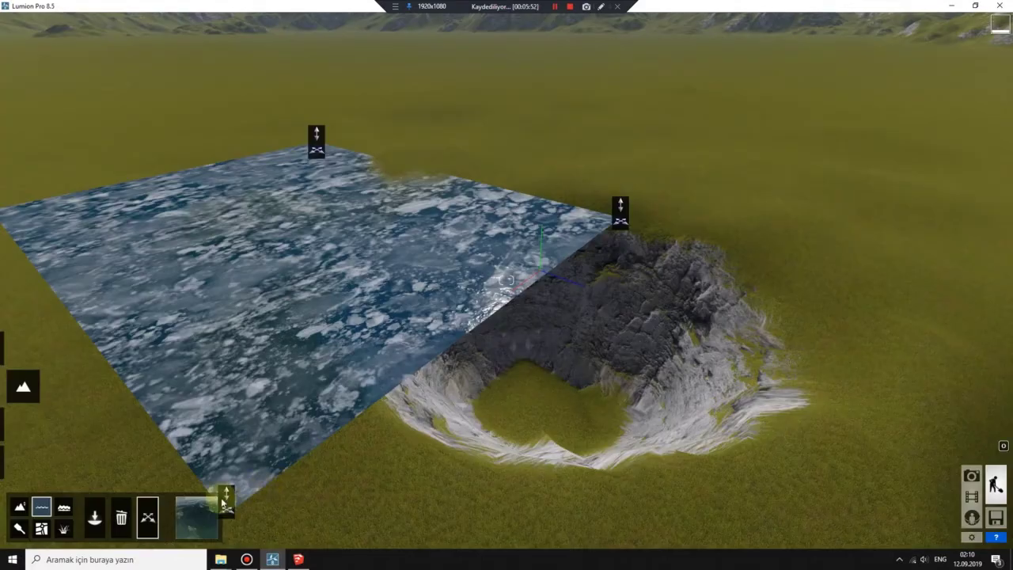
- Change the water back to blue and stretch the plane's corners over the crater
left_click(200, 512)
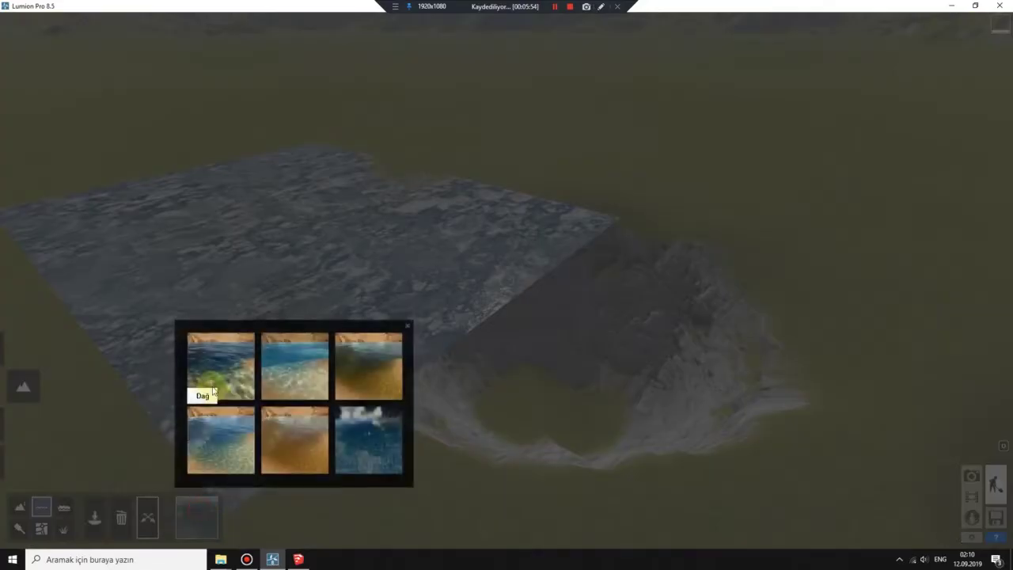
left_click(258, 340)
left_click_drag(619, 224, 894, 220)
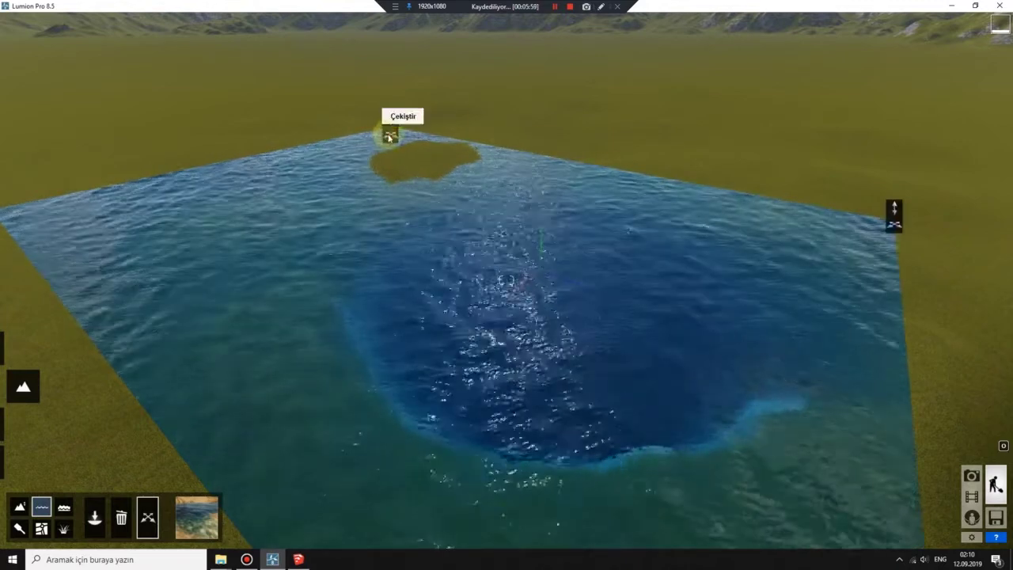
left_click_drag(388, 127, 509, 163)
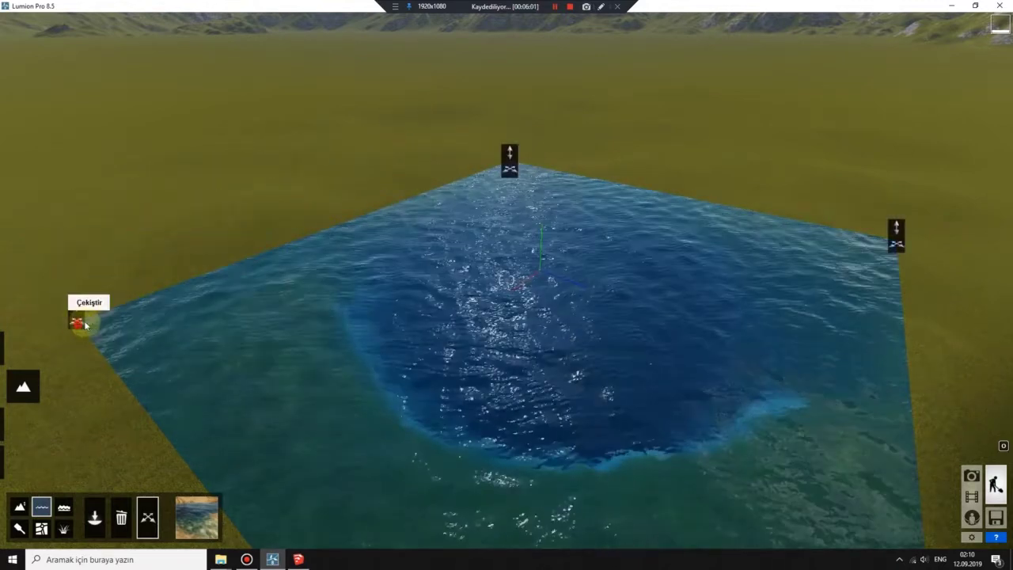
left_click_drag(79, 321, 176, 275)
right_click_drag(176, 276, 508, 226)
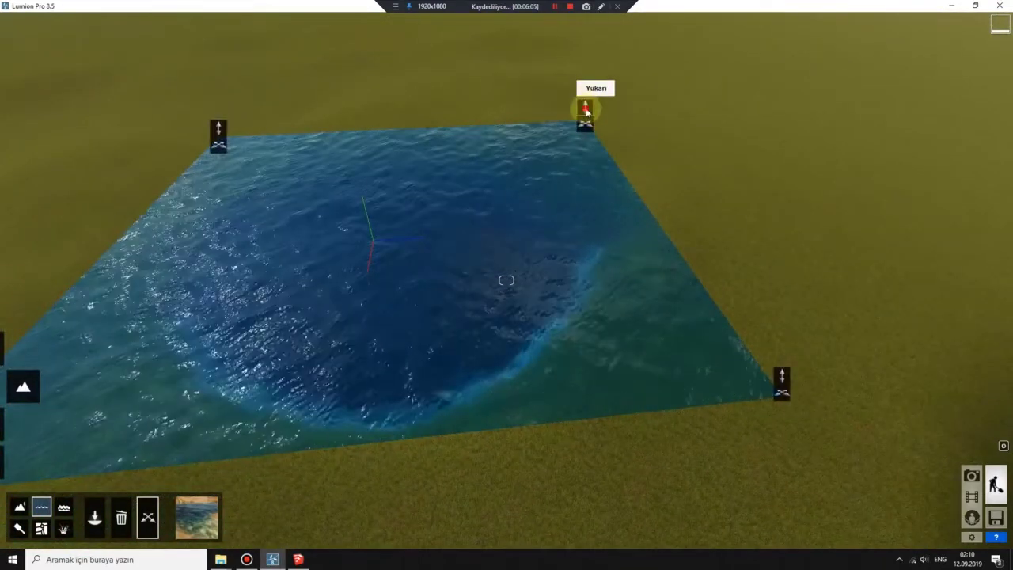
- Lower the water level into the crater so it forms an irregular pond
left_click_drag(590, 124, 575, 162)
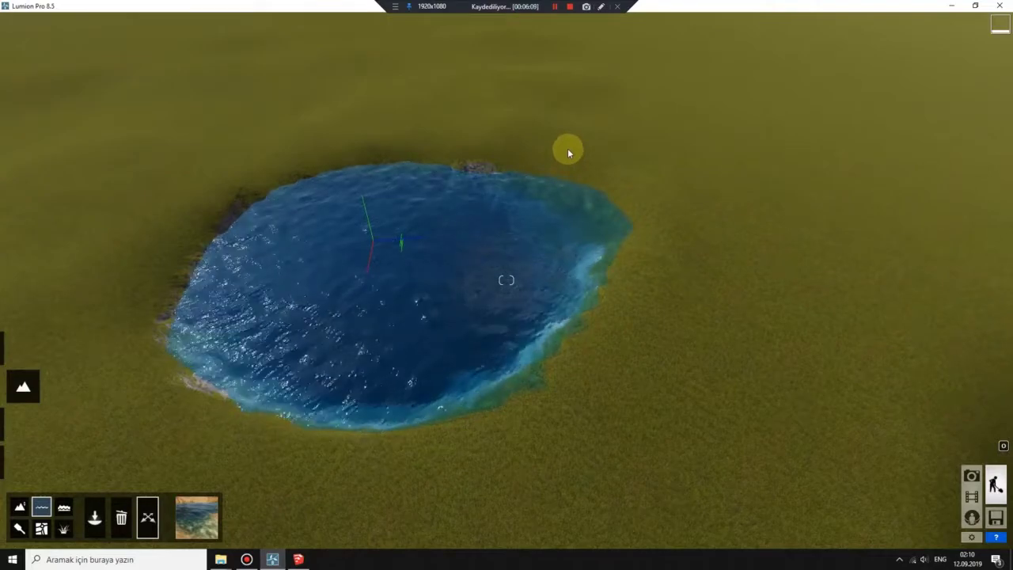
mouse_move(568, 146)
right_mouse_down()
mouse_move(601, 158)
mouse_move(596, 191)
mouse_move(739, 134)
right_mouse_up()
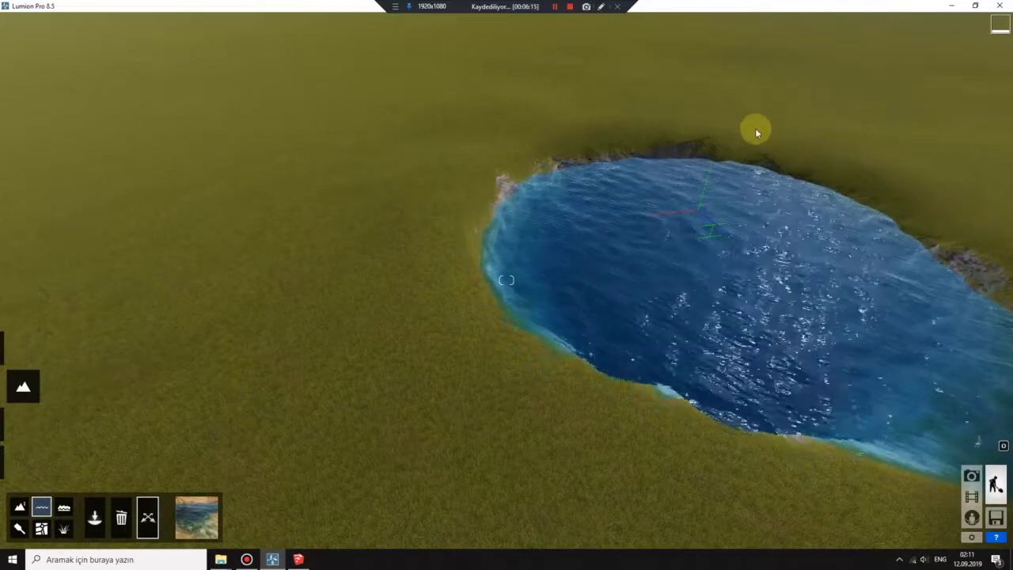
right_click_drag(755, 130, 799, 138)
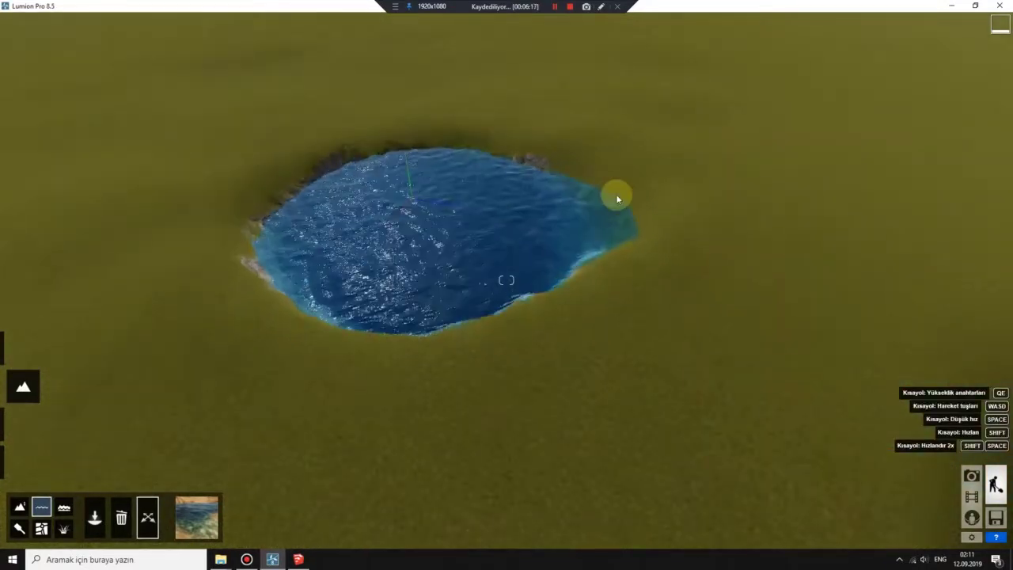
right_click_drag(615, 194, 564, 238)
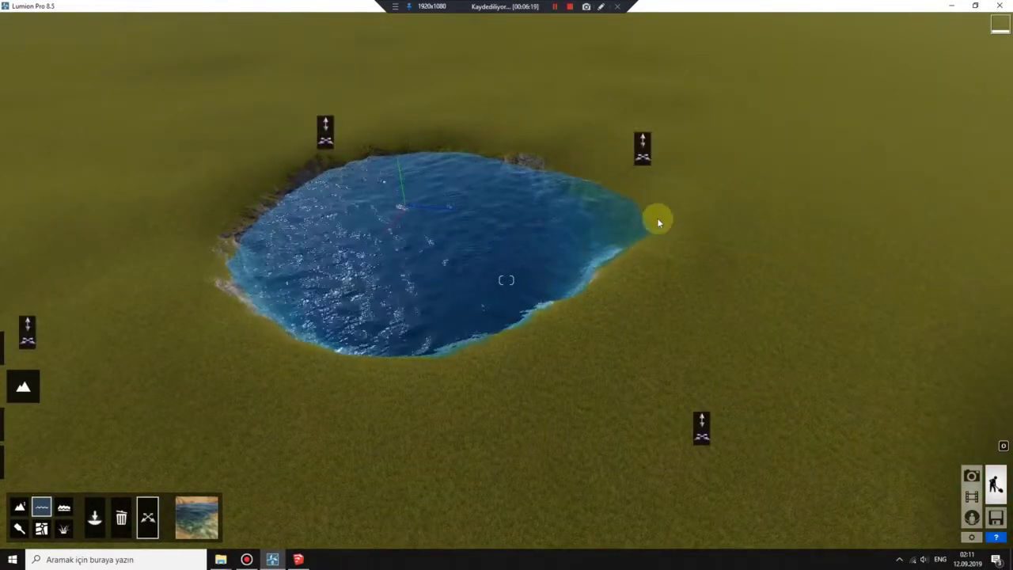
left_click(22, 505)
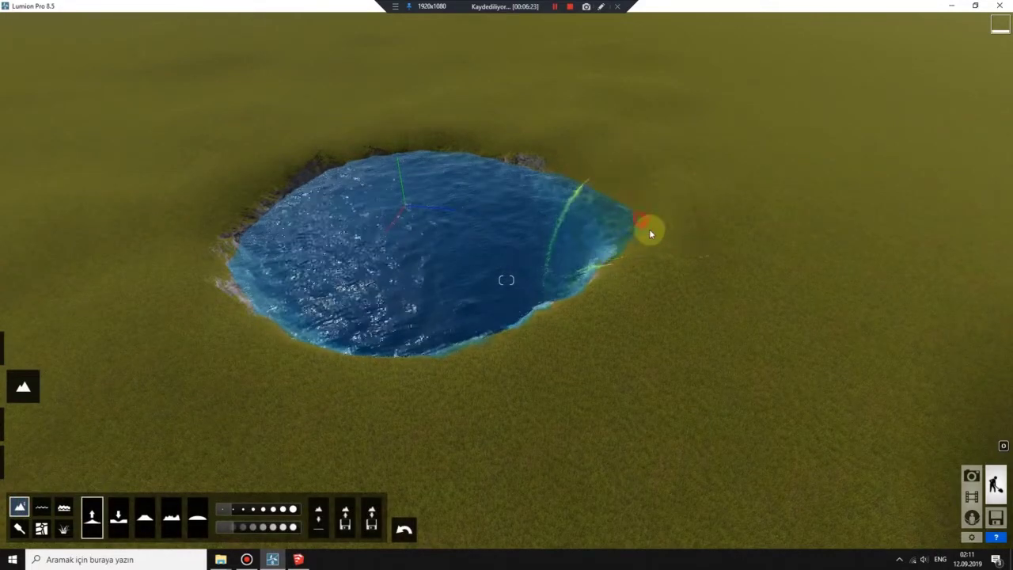
- Raise the terrain along the pond's right edge, then inspect the new shoreline from ground level
left_click_drag(644, 218, 671, 261)
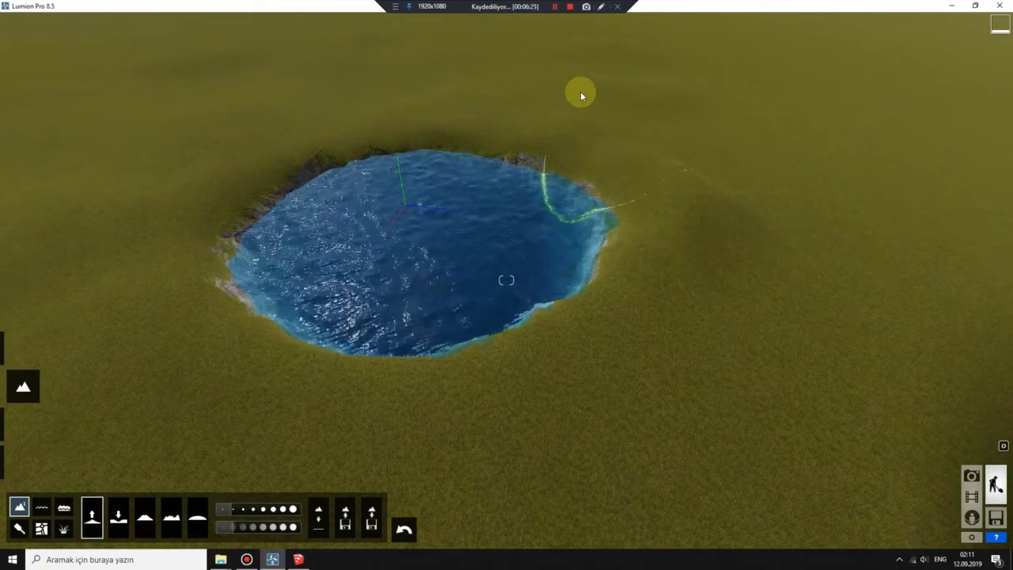
right_click_drag(506, 280, 506, 197)
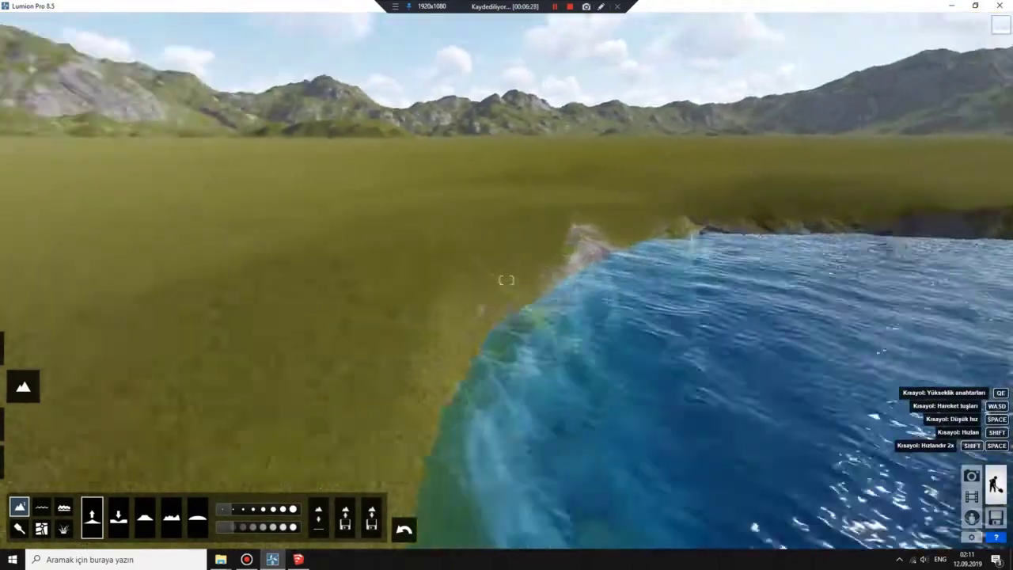
right_click_drag(506, 280, 506, 280)
scroll(506, 280, "up", 5)
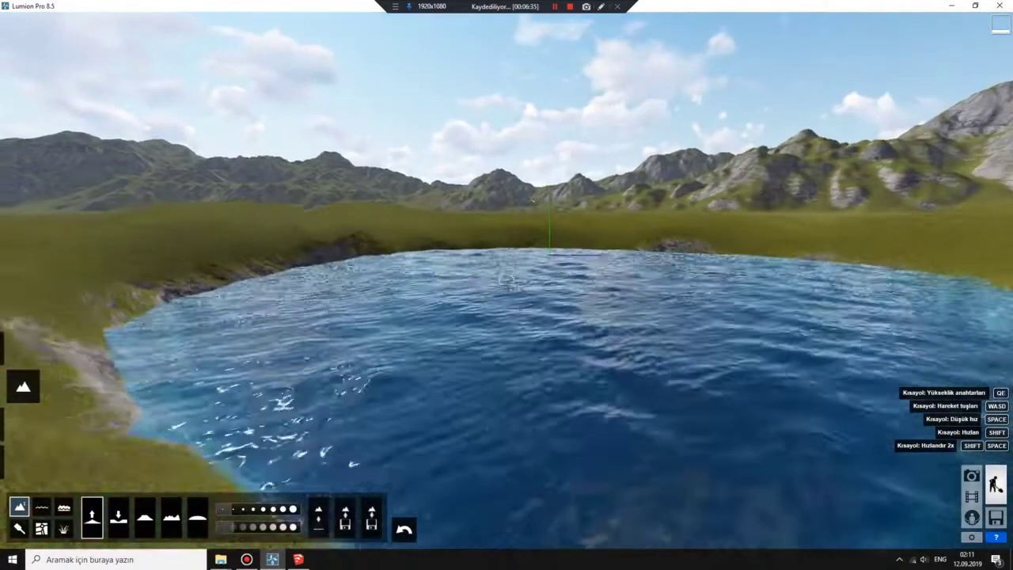
scroll(532, 198, "down", 2)
scroll(532, 198, "down", 3)
scroll(533, 199, "down", 3)
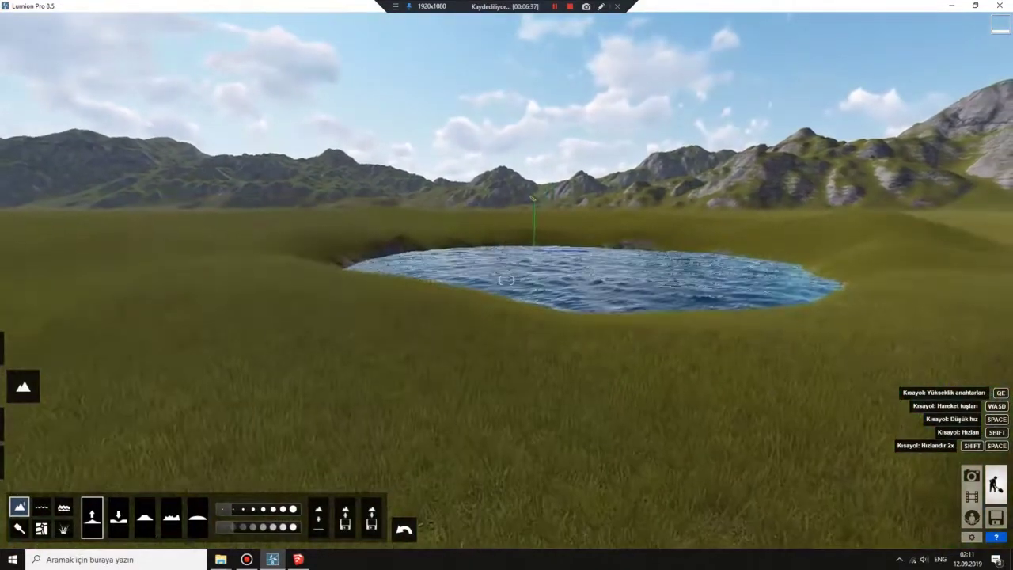
scroll(532, 198, "up", 2)
scroll(532, 198, "up", 3)
scroll(533, 198, "up", 2)
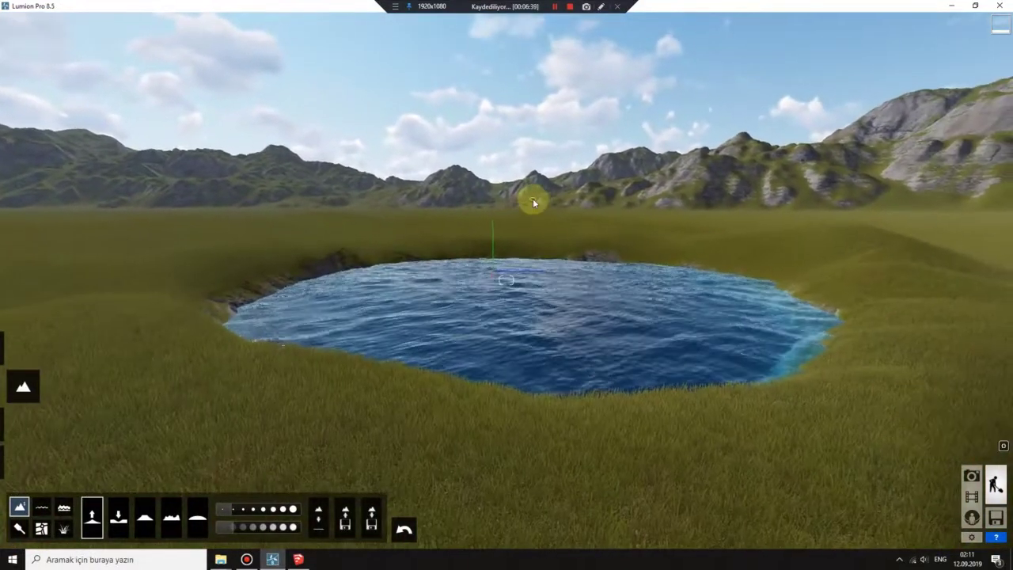
right_click_drag(388, 319, 388, 318)
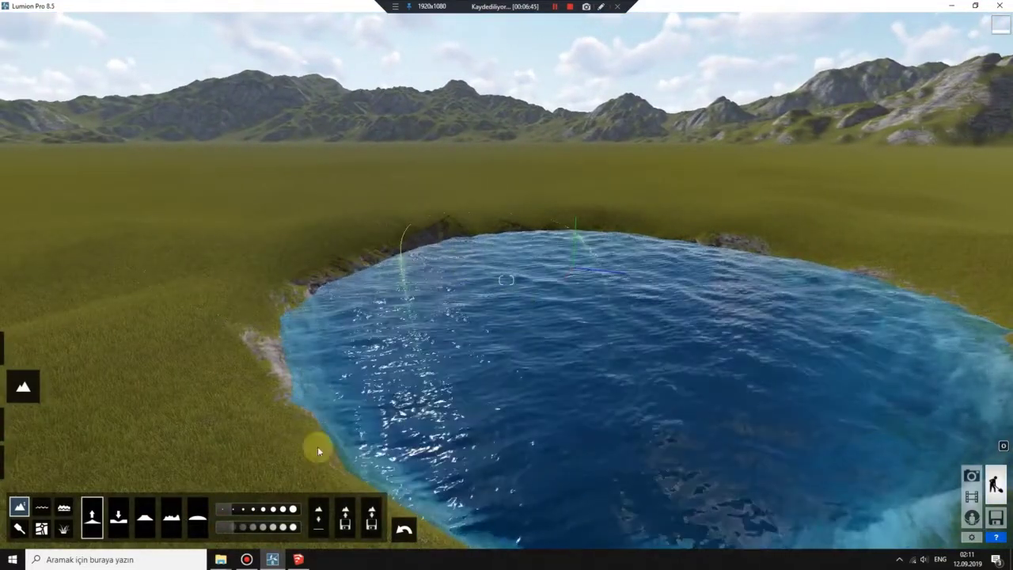
- Set meadow grass height to 4.0 and size to 0.9, and drop wildness to about 0.1
left_click(64, 530)
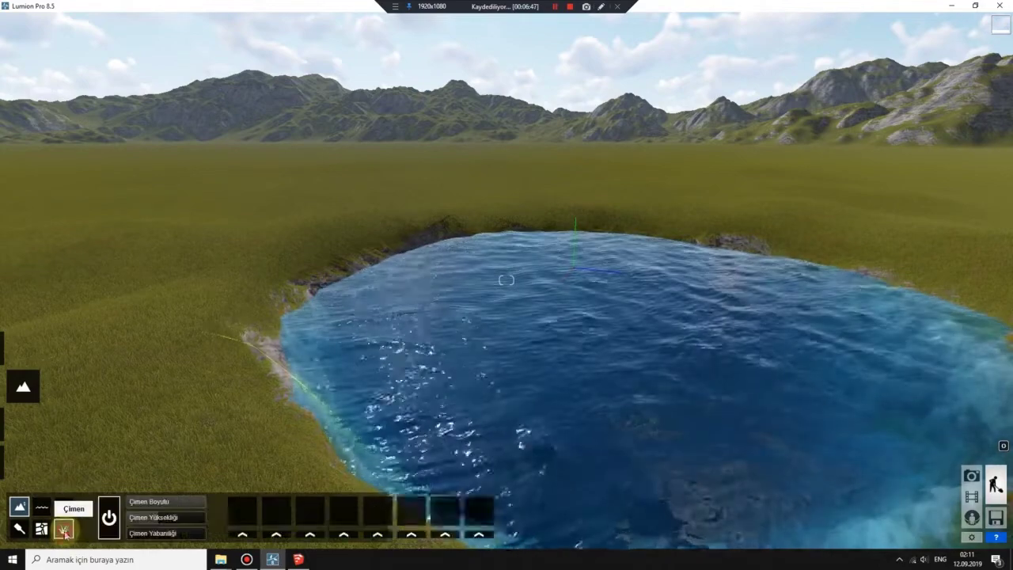
left_click(109, 520)
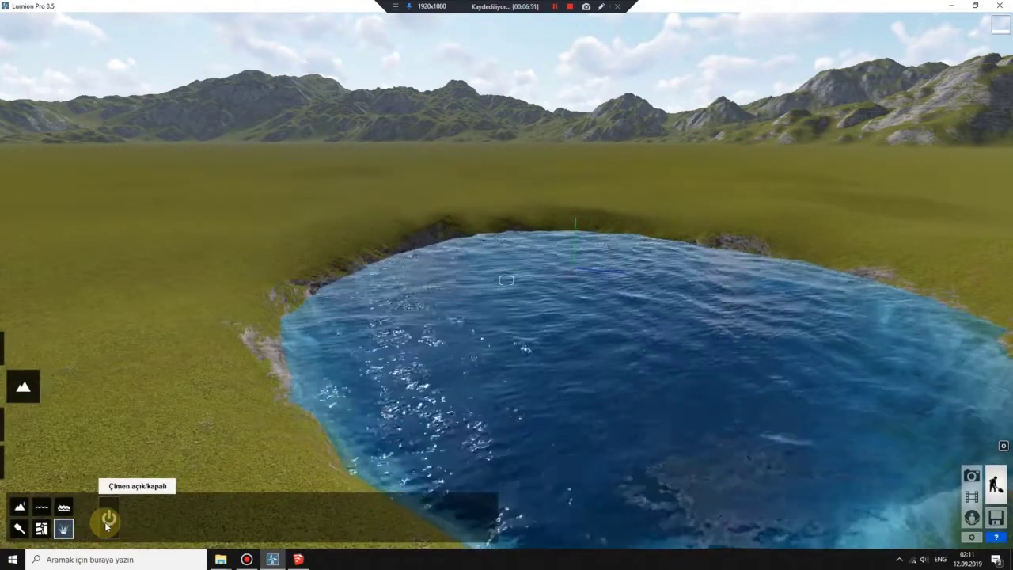
left_click(109, 520)
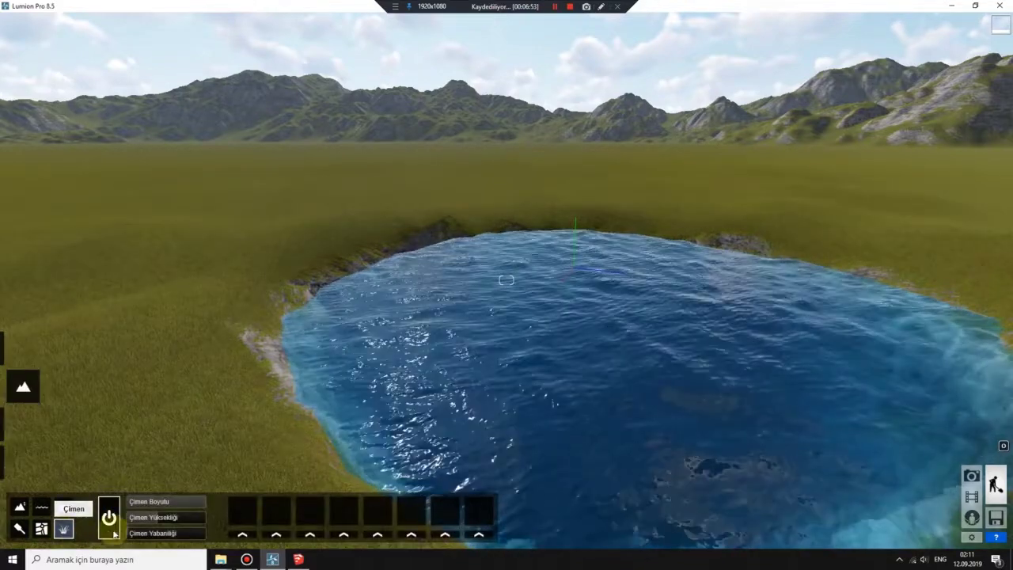
mouse_move(152, 522)
left_mouse_down()
mouse_move(198, 516)
mouse_move(184, 517)
left_mouse_up()
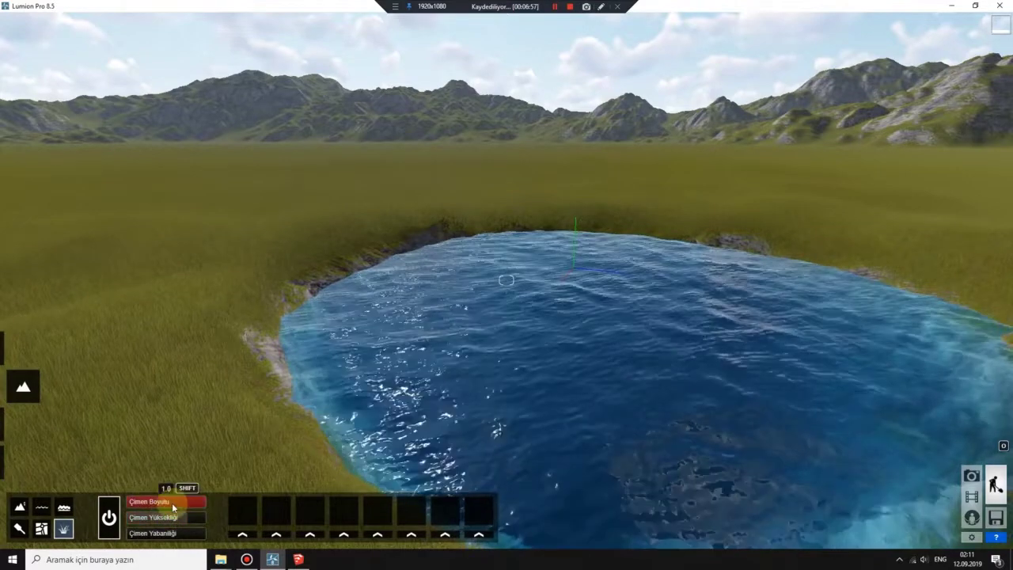
mouse_move(167, 507)
left_mouse_down()
mouse_move(157, 502)
mouse_move(213, 502)
left_mouse_up()
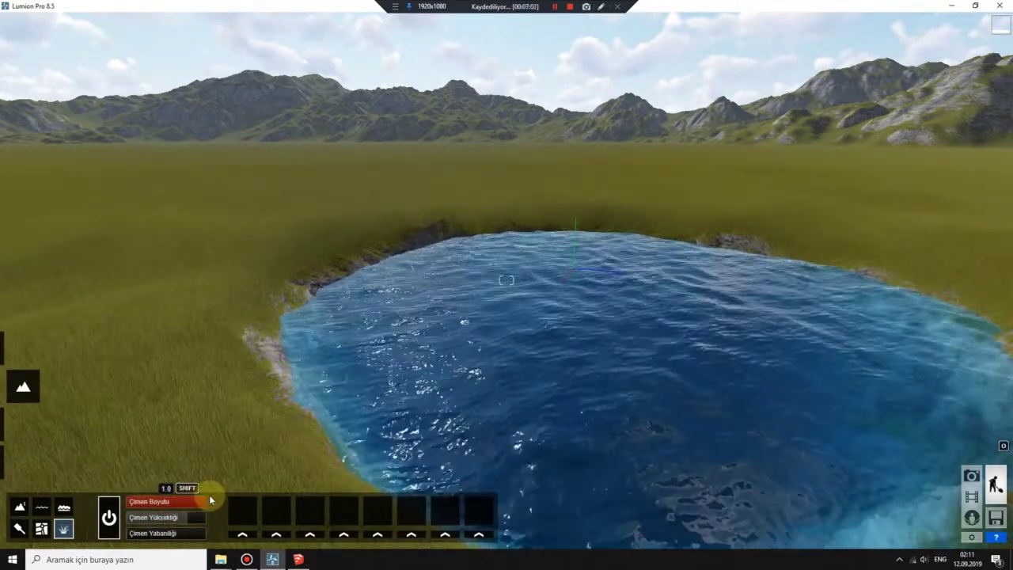
mouse_move(158, 517)
left_click_drag(174, 535, 199, 532)
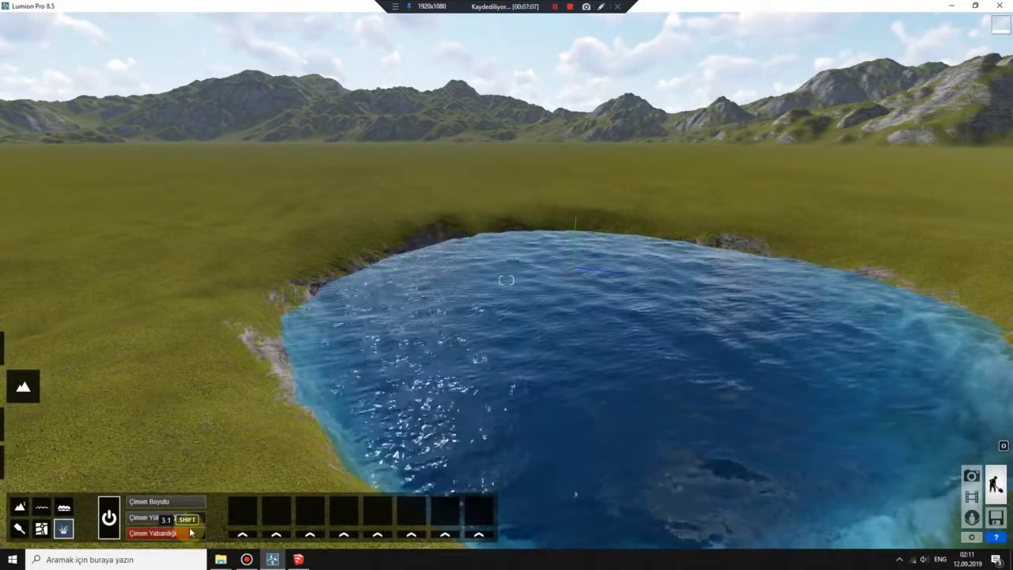
left_click_drag(171, 534, 94, 534)
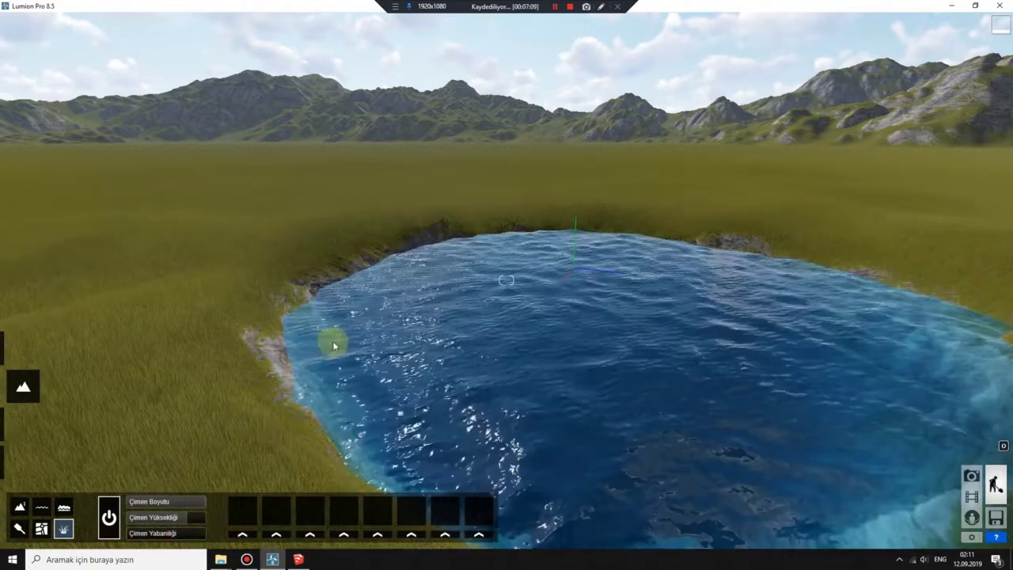
right_click_drag(334, 346, 245, 540)
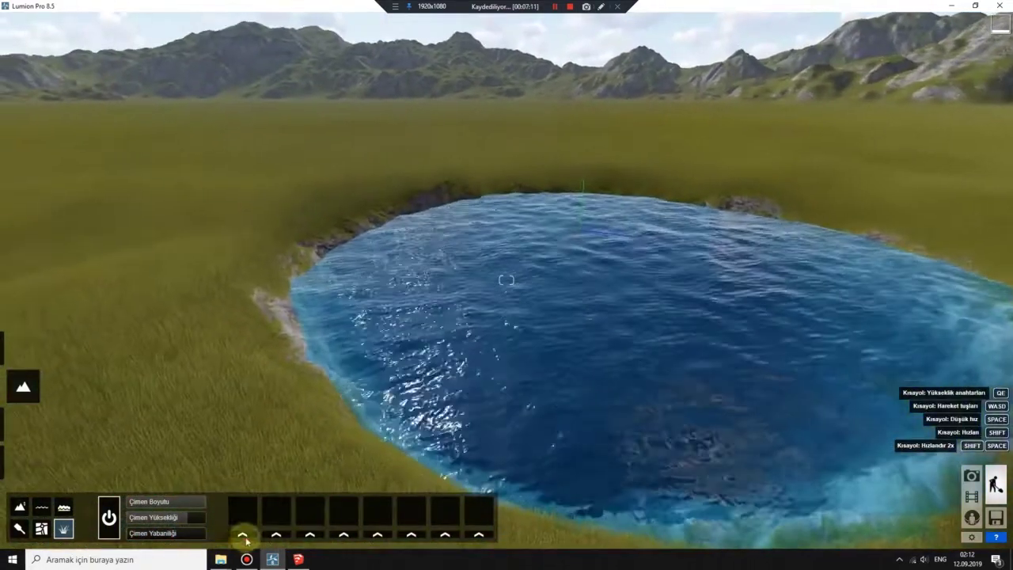
- Add white crocuses, purple Çiğdem 7 crocuses and orange dry leaves, with purple crocus size 0.5
left_click(243, 537)
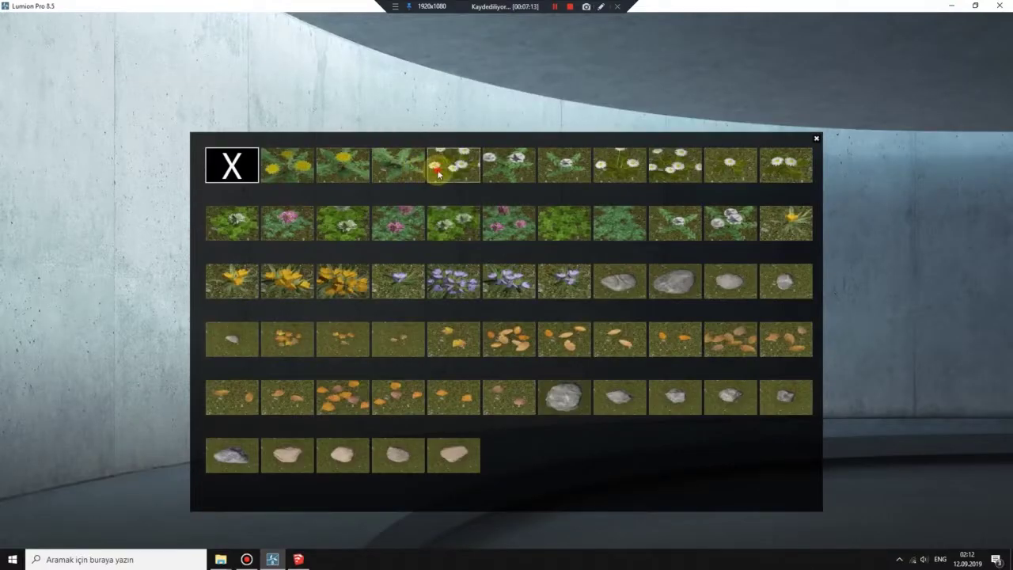
left_click(437, 172)
left_click(243, 534)
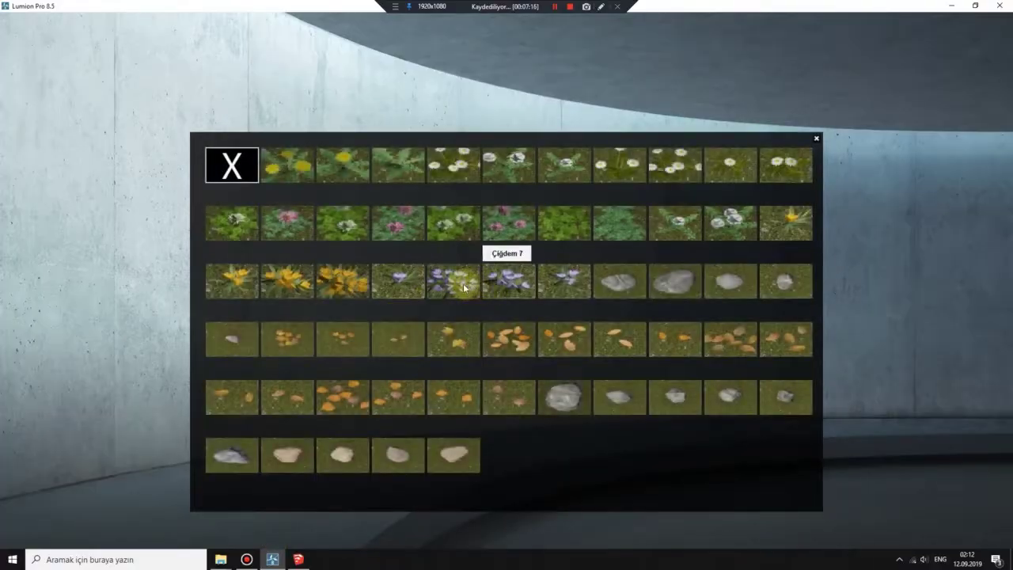
left_click(464, 287)
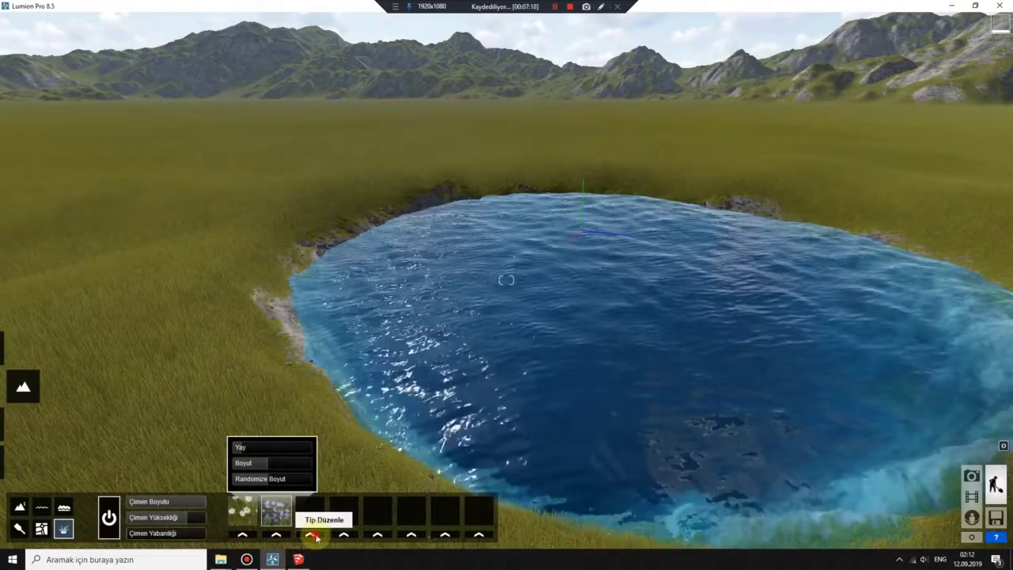
left_click(315, 537)
left_click(340, 407)
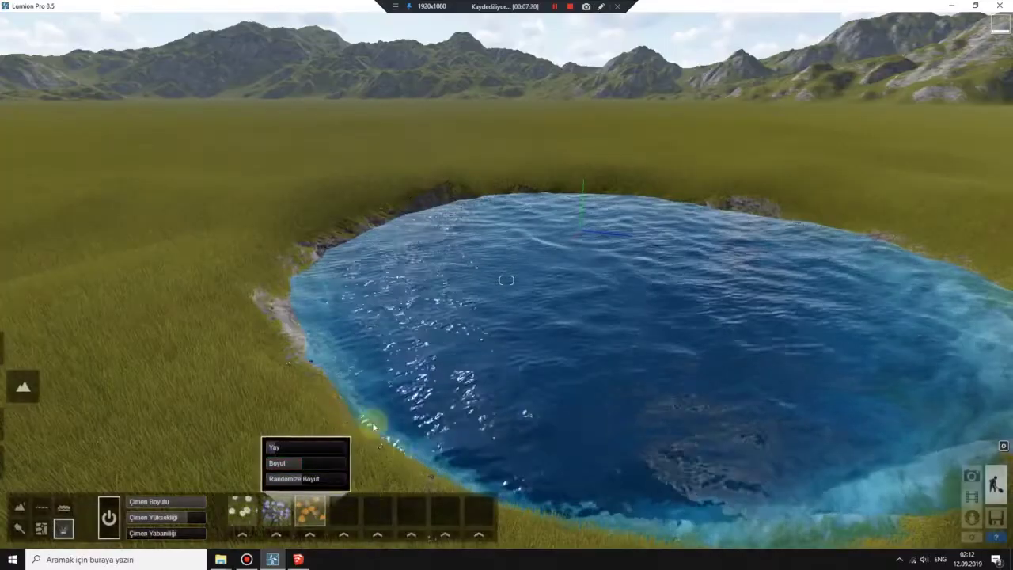
right_click_drag(374, 428, 507, 475)
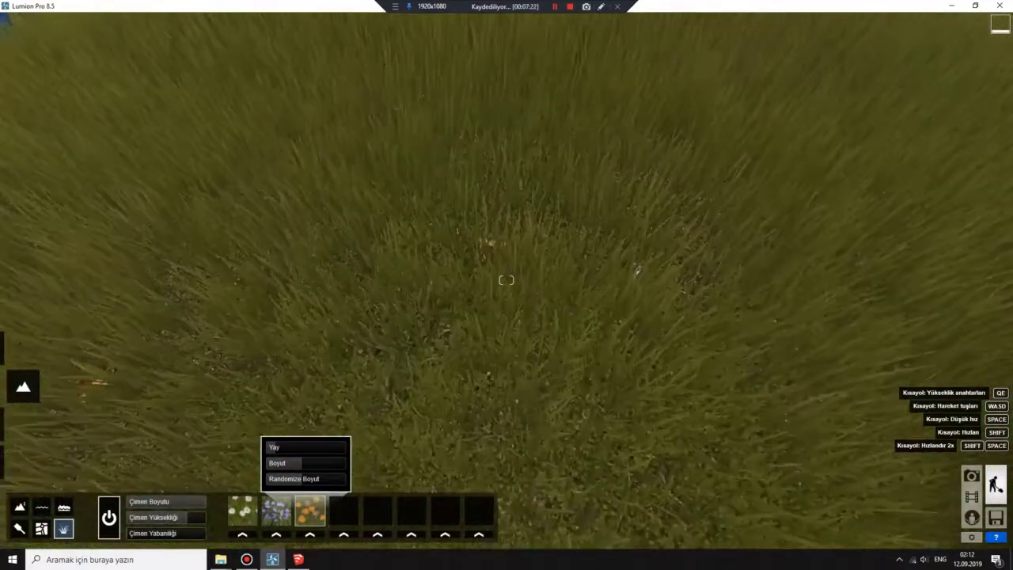
right_click_drag(368, 357, 210, 496)
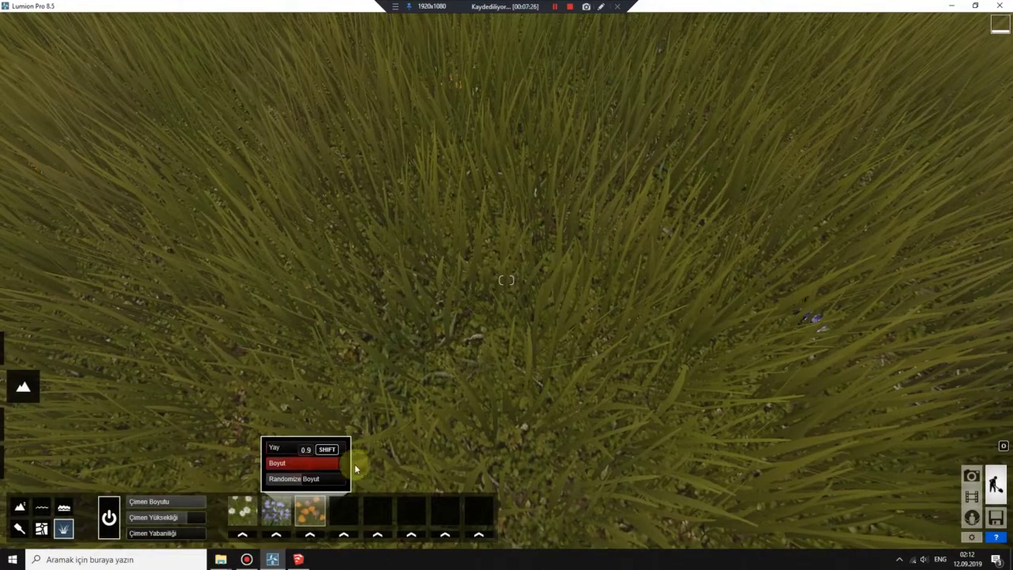
scroll(398, 276, "down", 10)
left_click(279, 510)
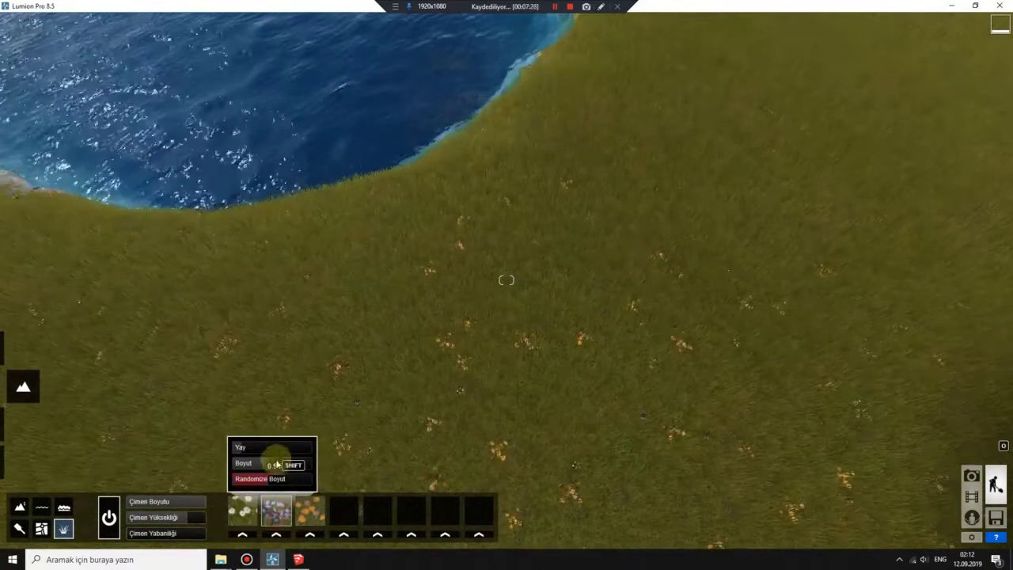
- Add Stone grey 14 as the fourth grass object and make the stones larger
right_click_drag(339, 464, 261, 372)
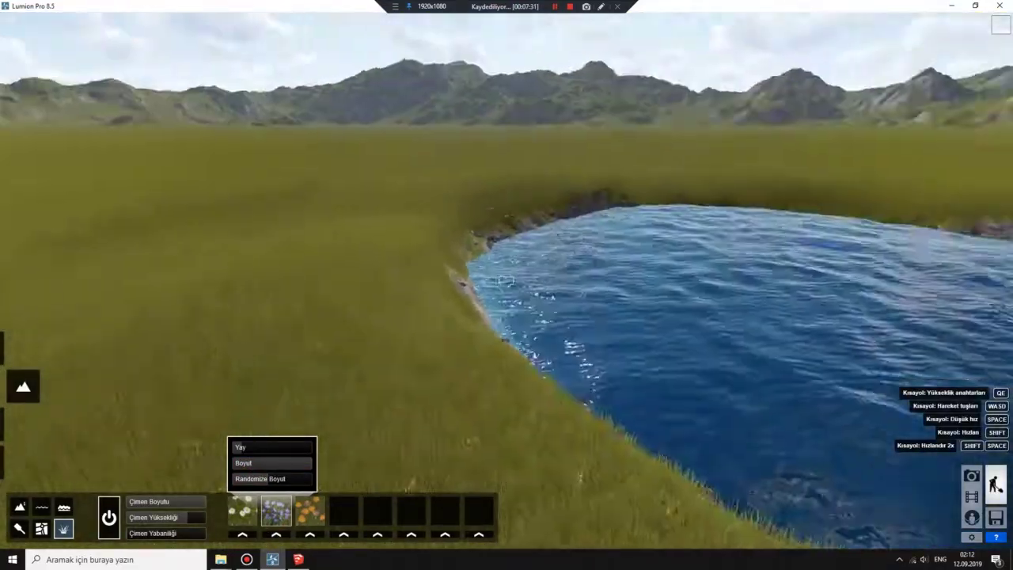
right_click_drag(506, 280, 344, 534)
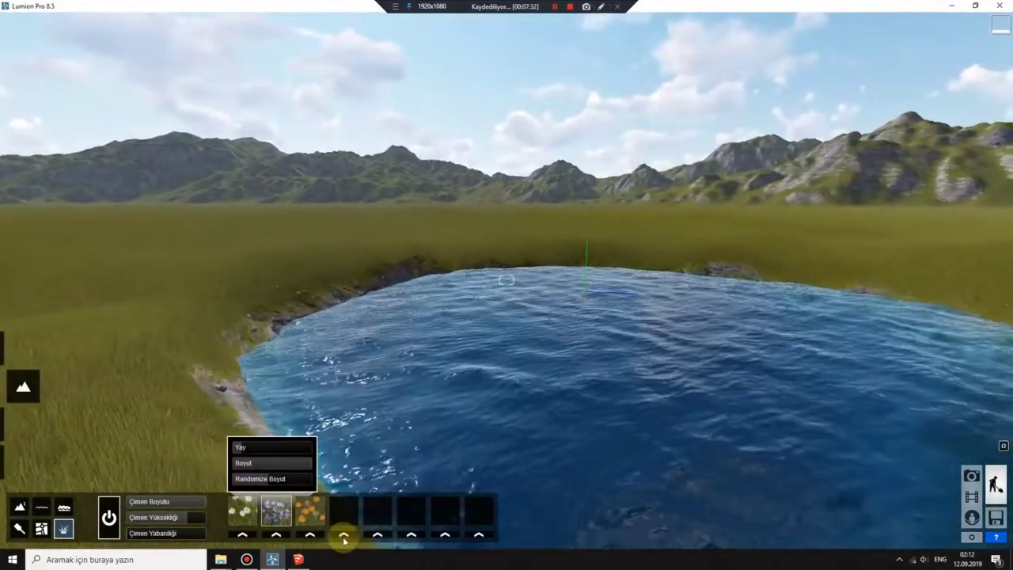
left_click(344, 534)
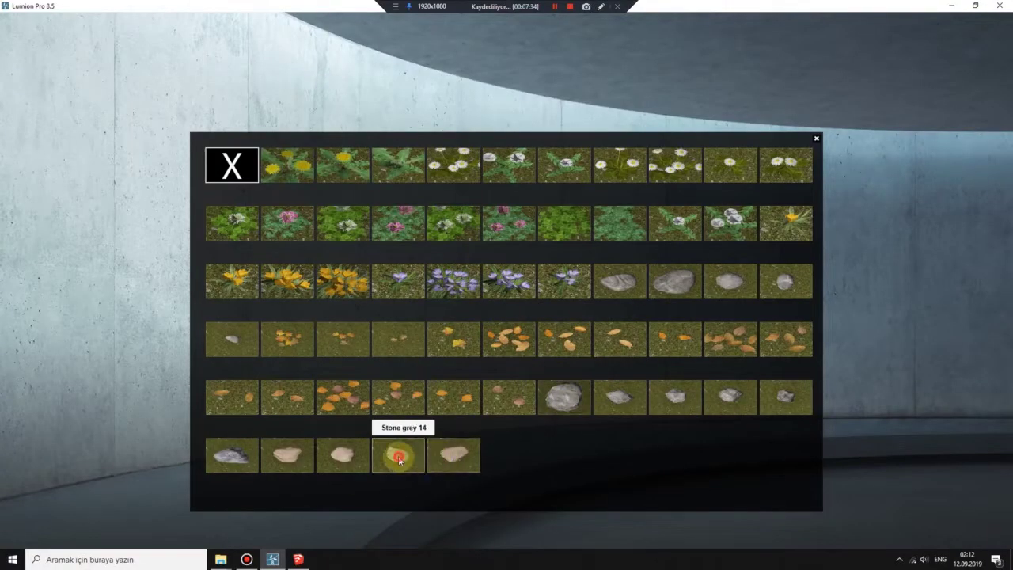
left_click(398, 457)
right_click_drag(398, 457, 324, 462)
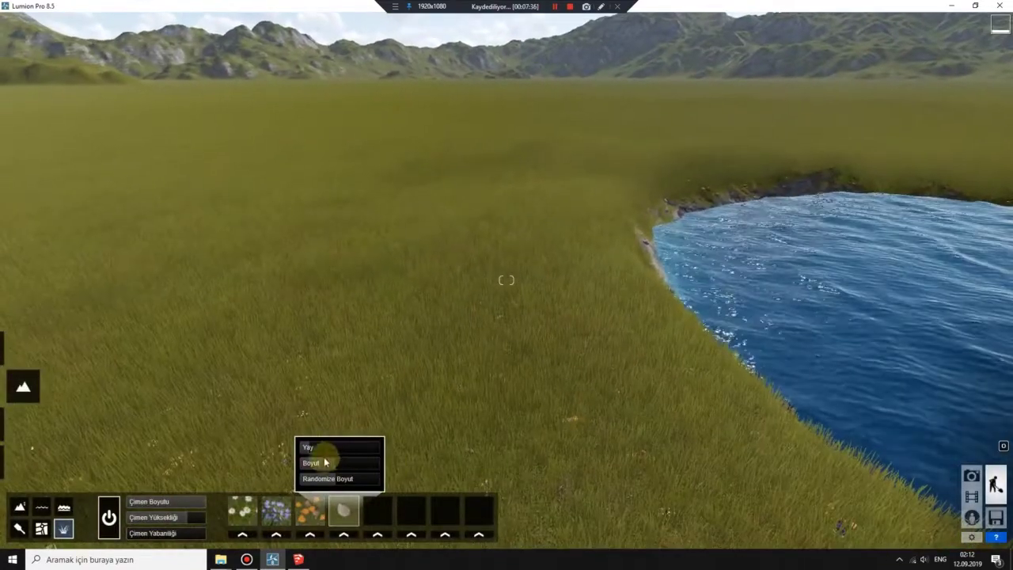
left_click_drag(325, 462, 373, 462)
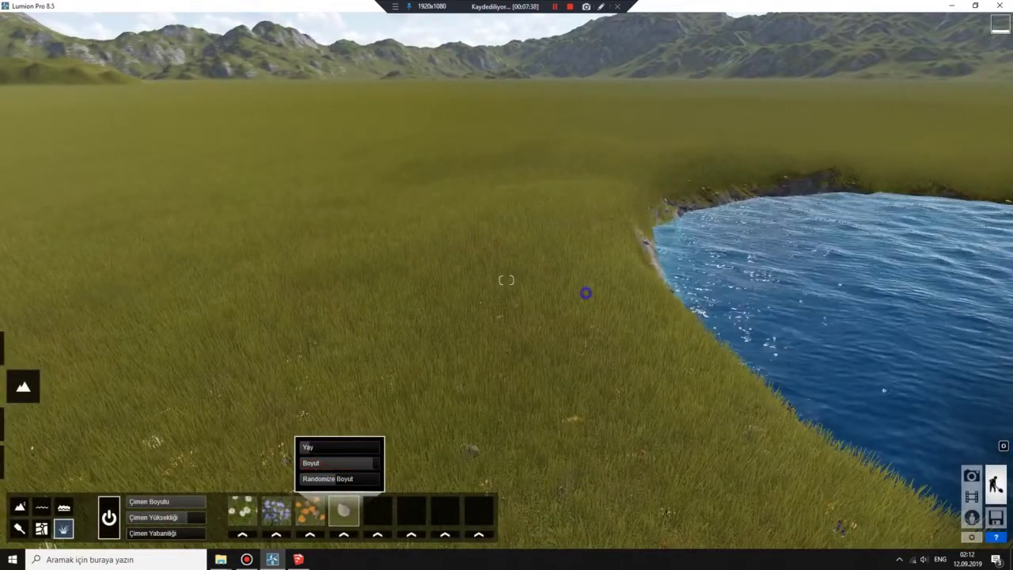
right_click_drag(586, 293, 792, 295)
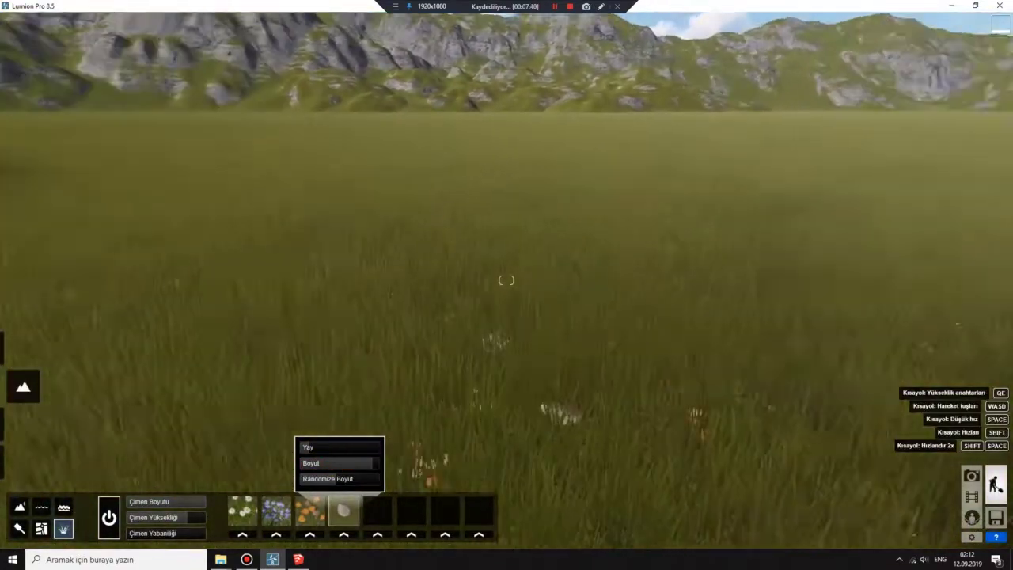
right_click_drag(506, 280, 443, 282)
- Add Papatya 5 white daisies as the fifth grass object
left_click(378, 534)
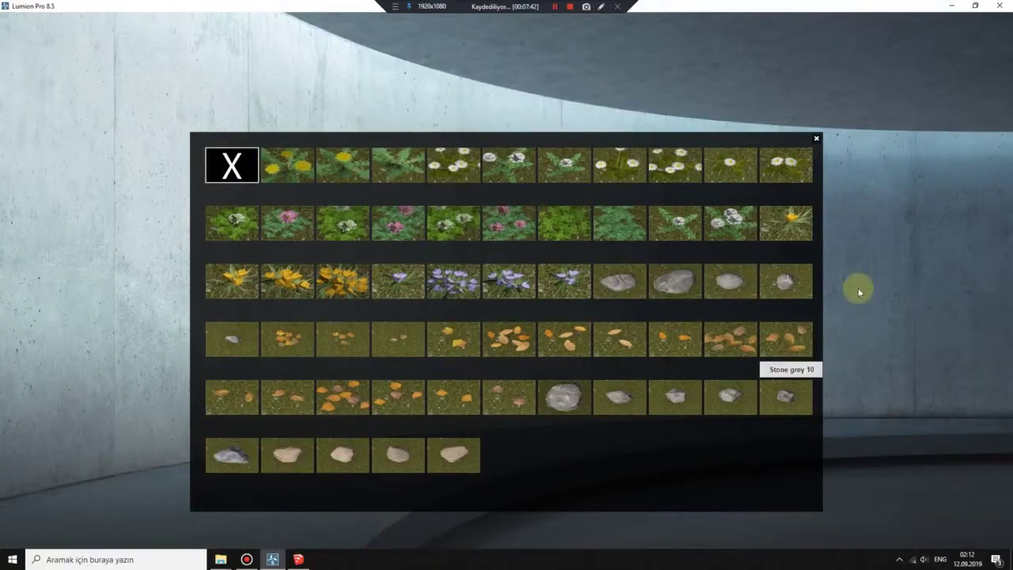
left_click(779, 168)
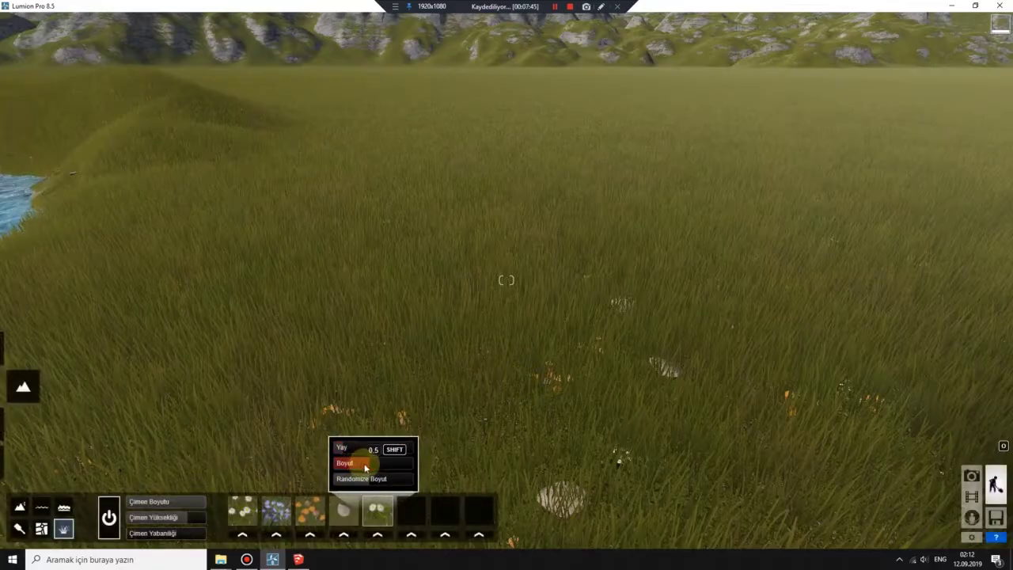
right_click_drag(492, 386, 522, 506)
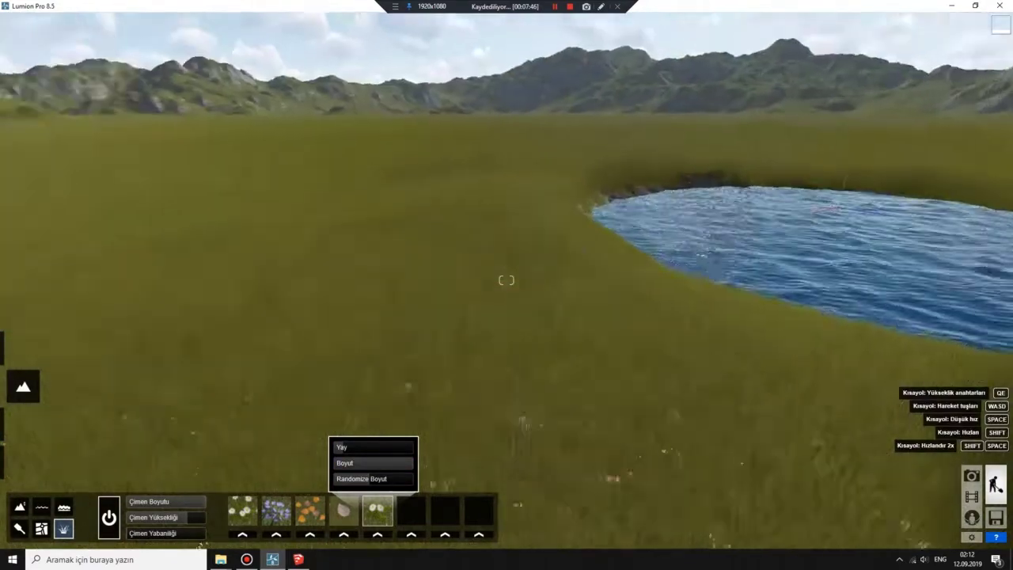
key("q")
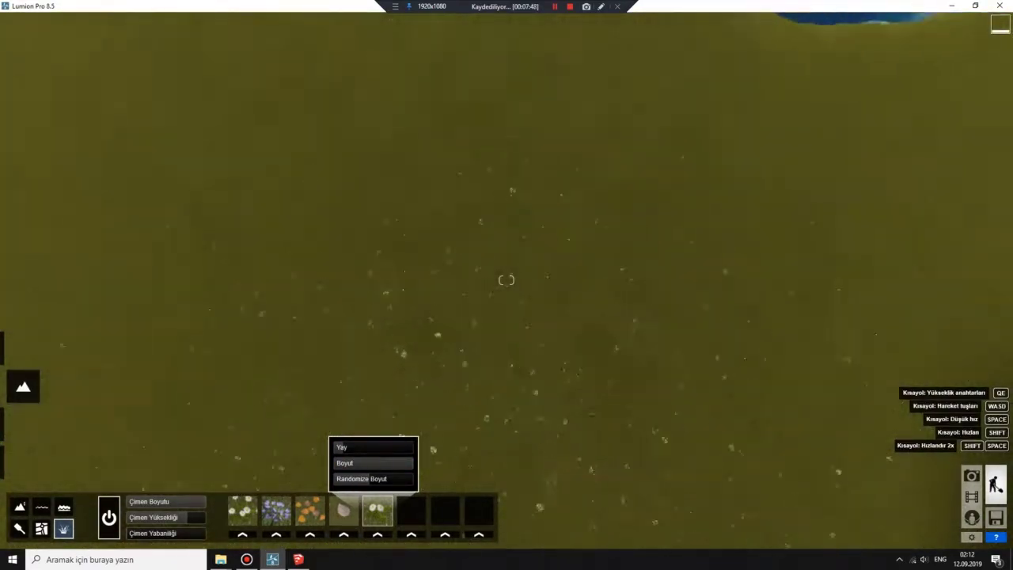
right_click_drag(506, 279, 506, 279)
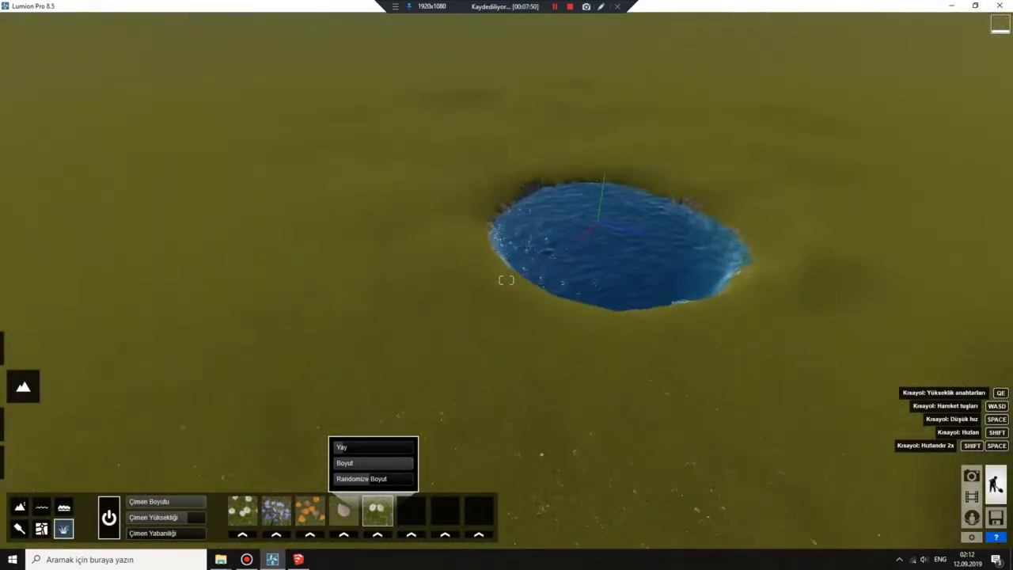
key("w")
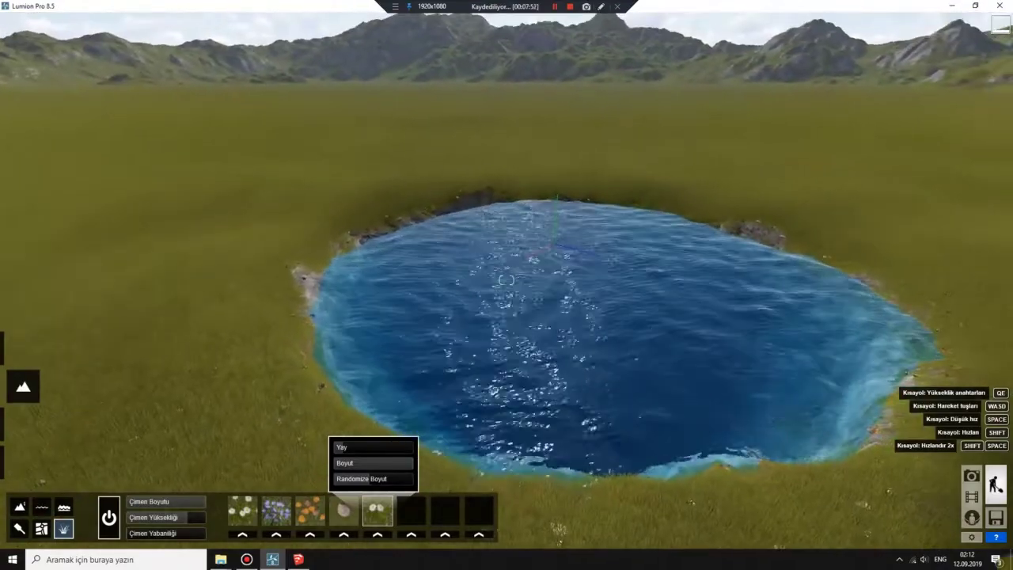
- Save the scene with Farklı kaydet as sahnemiz in the Desktop > DERS 1 folder
left_click(995, 517)
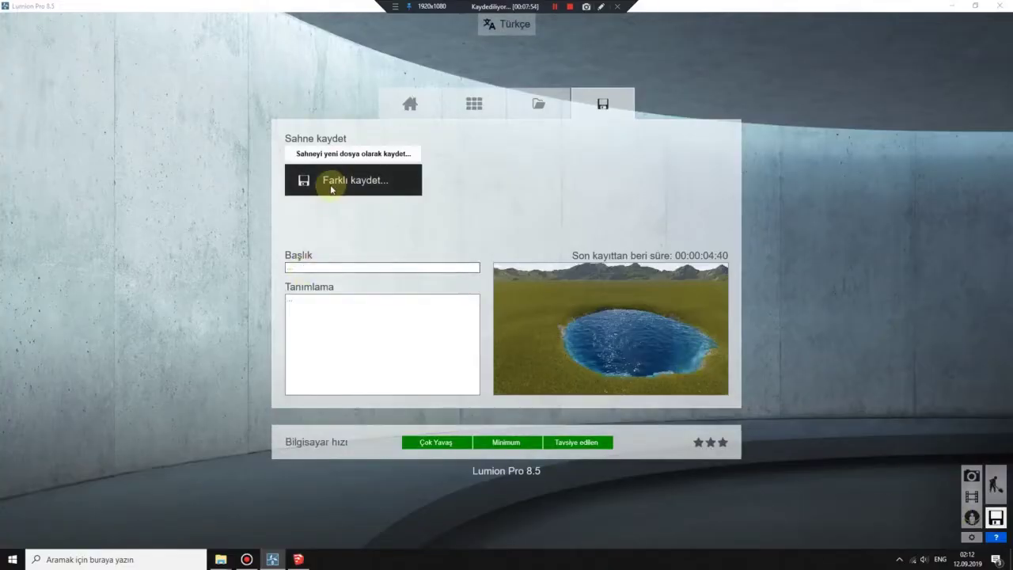
left_click(286, 180)
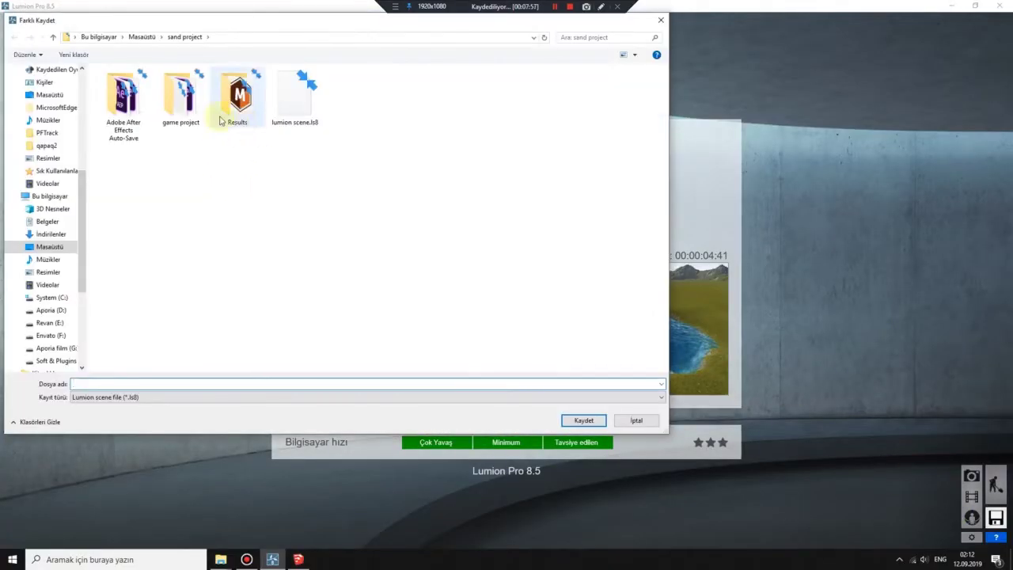
left_click(47, 95)
type("sahnemiz")
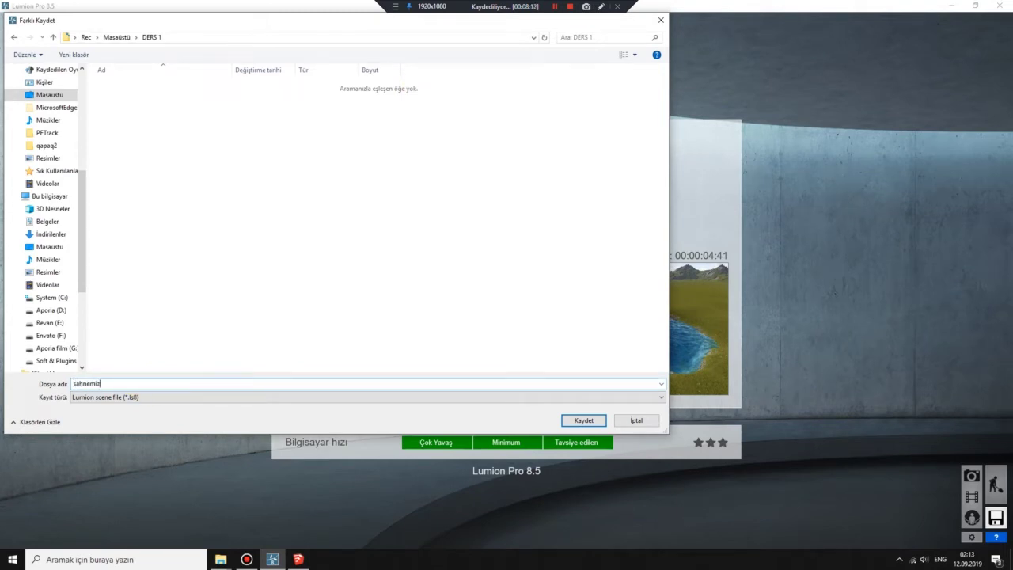
key("Return")
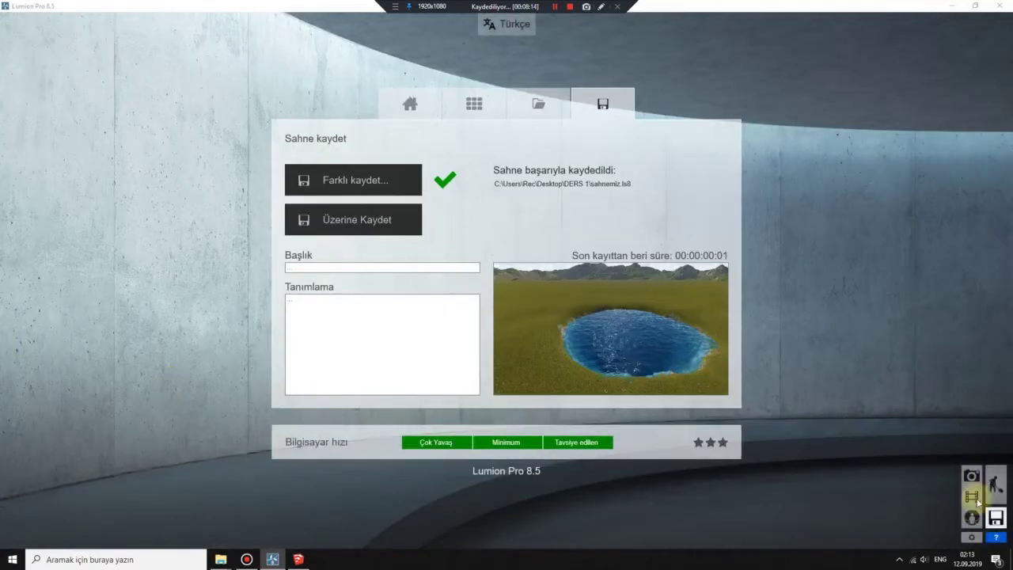
- Pick a flat stone from the Kayalar rocks in the Nature object library
left_click(995, 486)
mouse_move(506, 334)
right_mouse_down()
mouse_move(506, 280)
mouse_move(506, 332)
right_mouse_up()
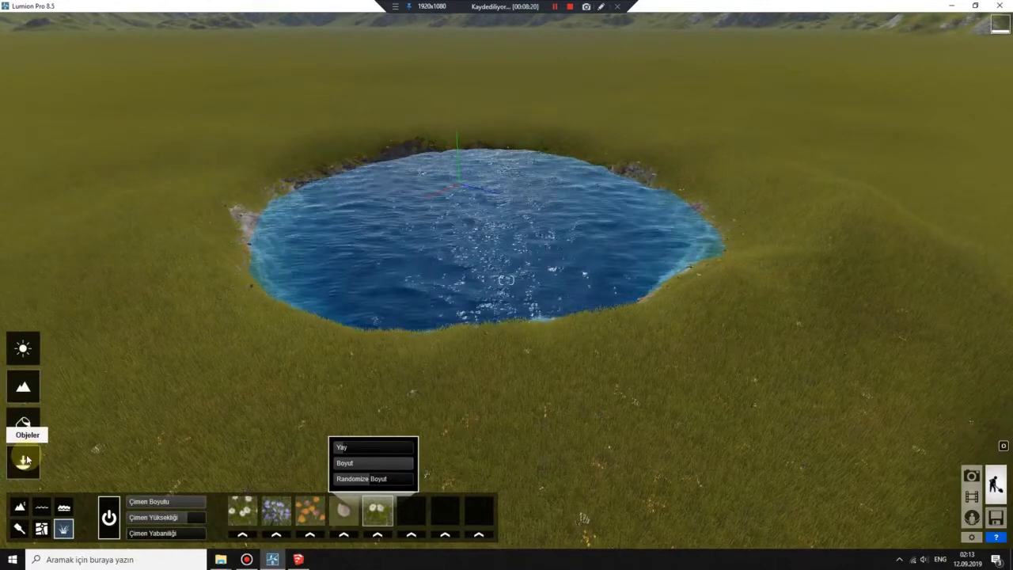
left_click(24, 459)
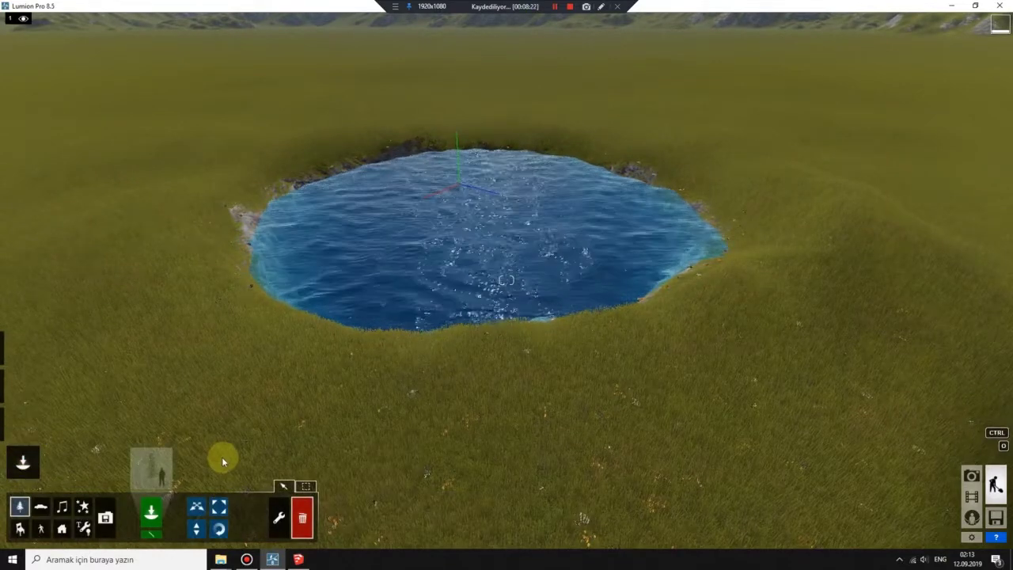
left_click(20, 506)
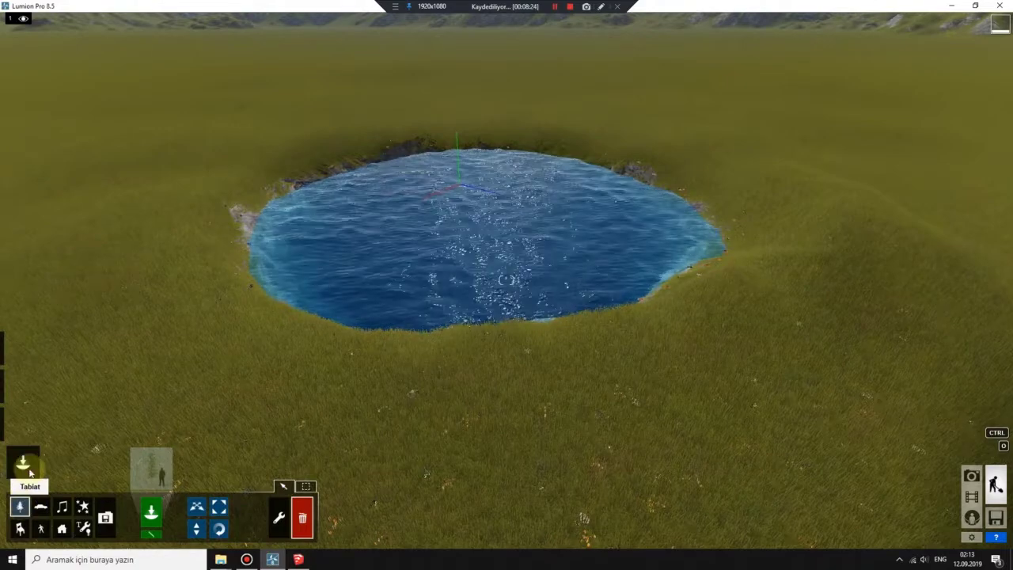
left_click(154, 468)
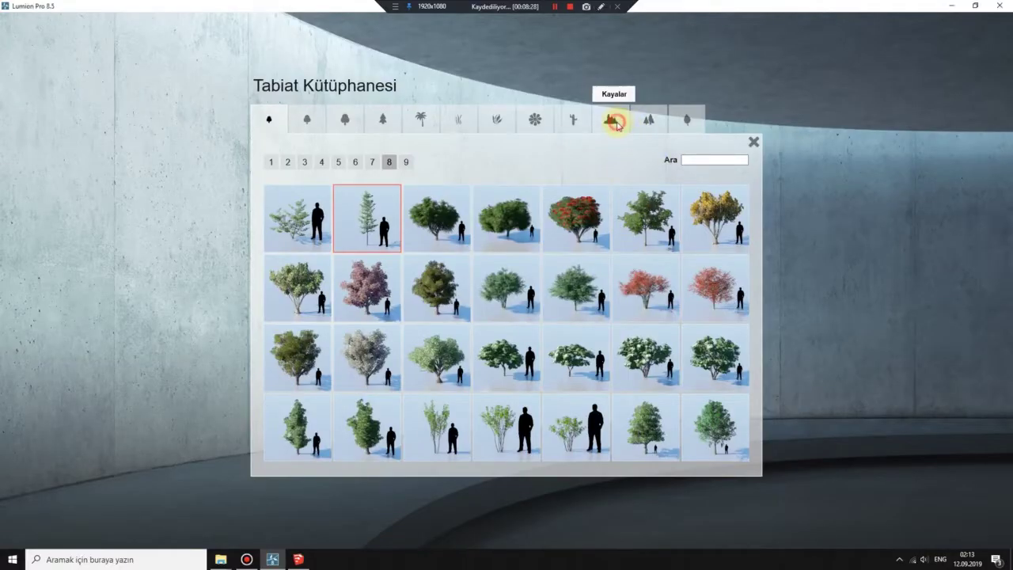
left_click(613, 123)
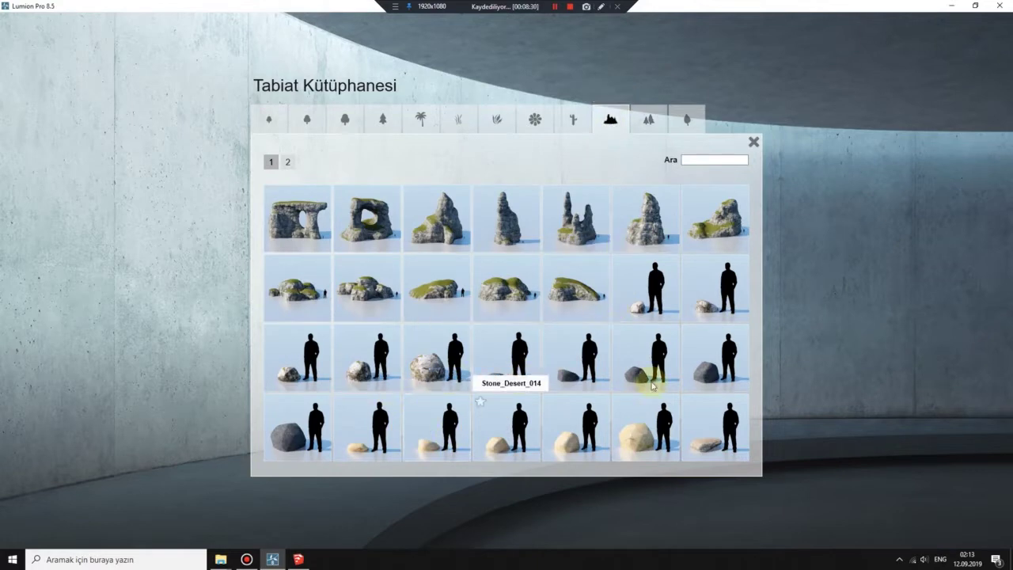
left_click(713, 445)
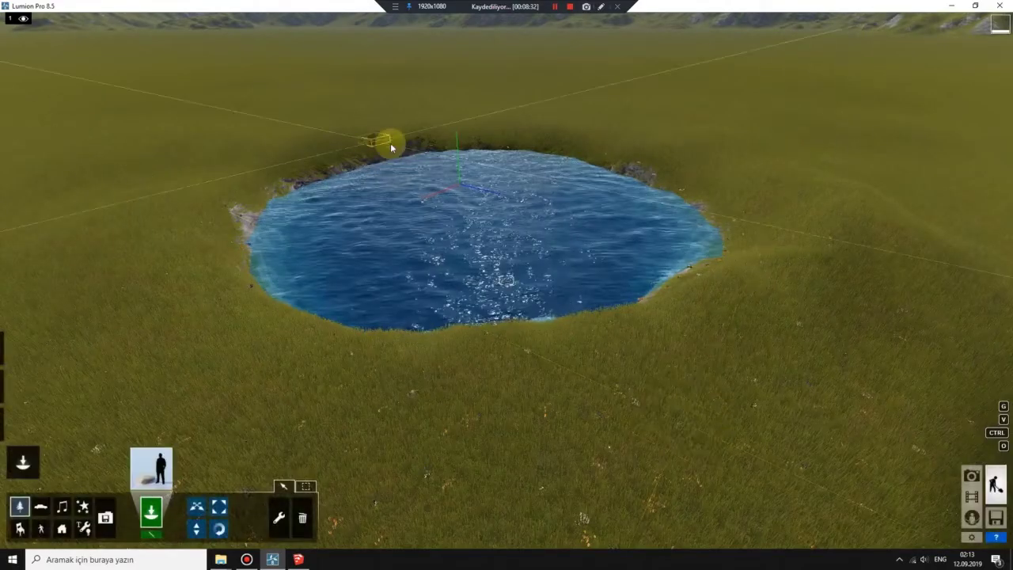
- Place the flat rock on the far lake shore and enlarge it to about 4.8 times
key("w")
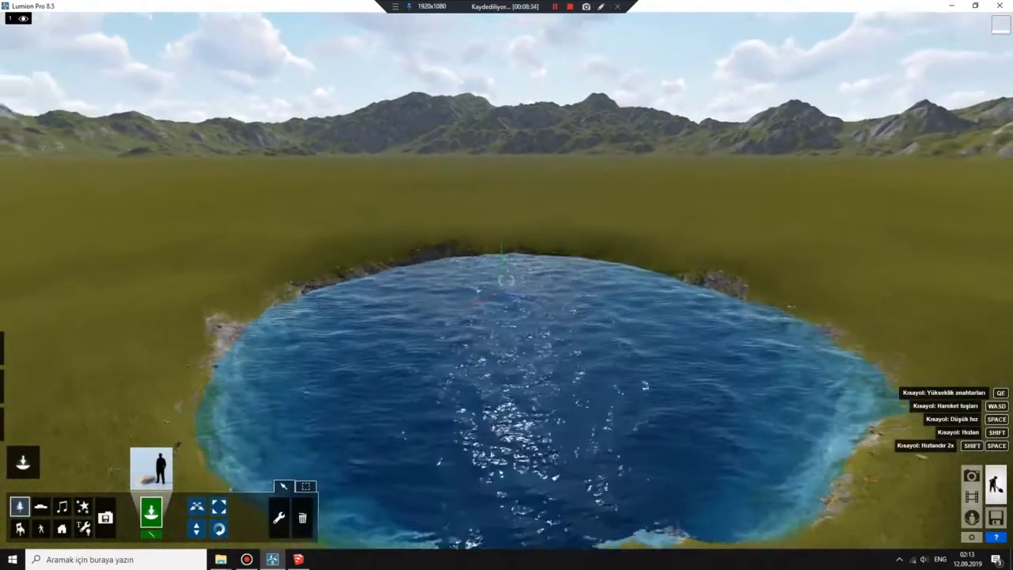
right_click_drag(506, 279, 438, 174)
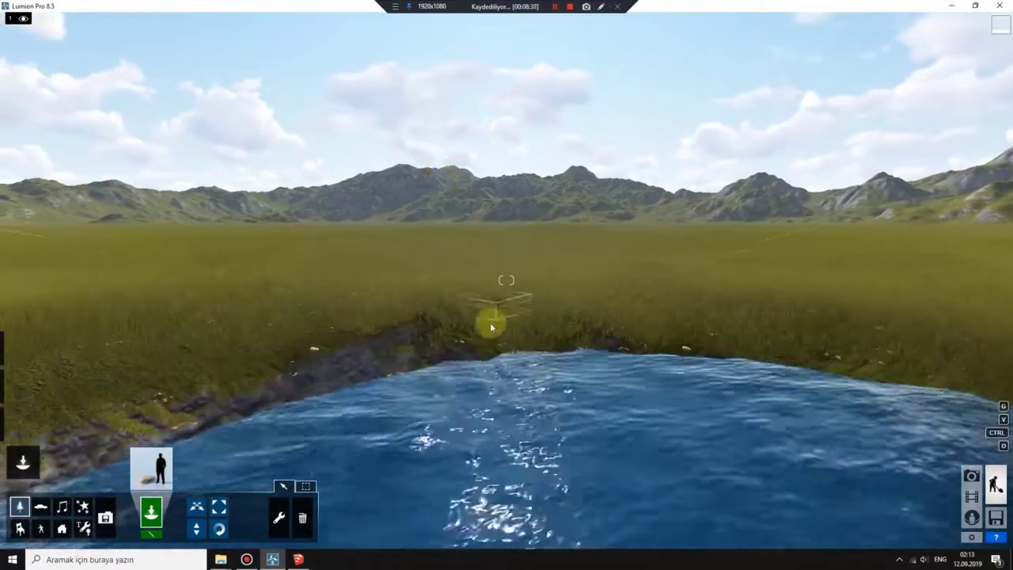
left_click(486, 332)
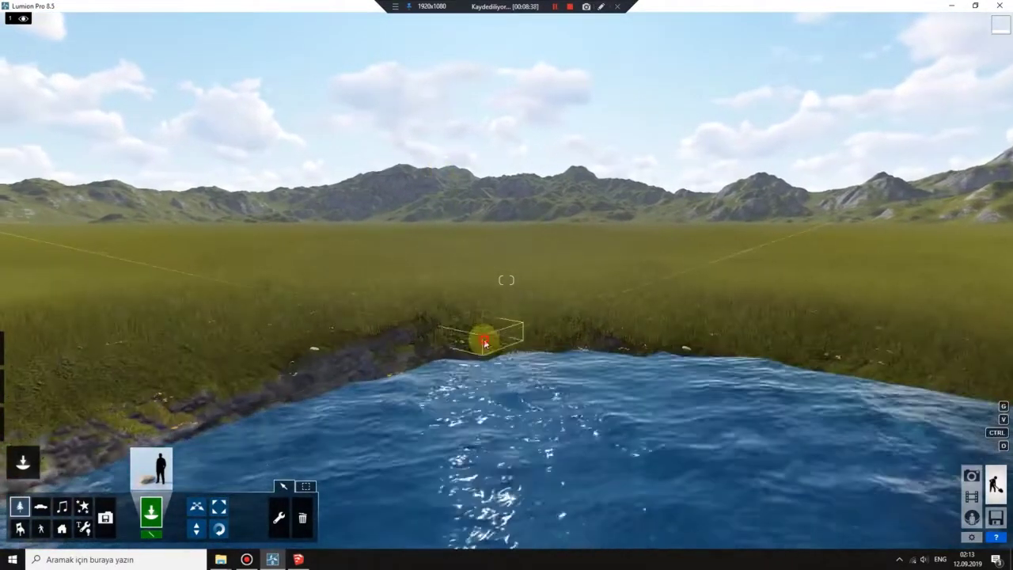
left_click(220, 507)
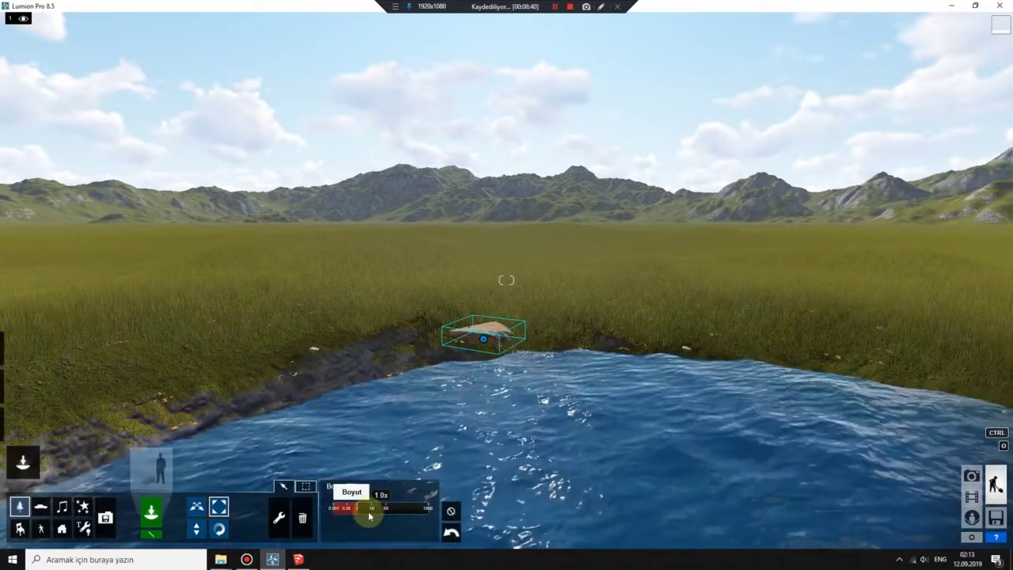
left_click_drag(356, 507, 372, 507)
left_click(479, 339)
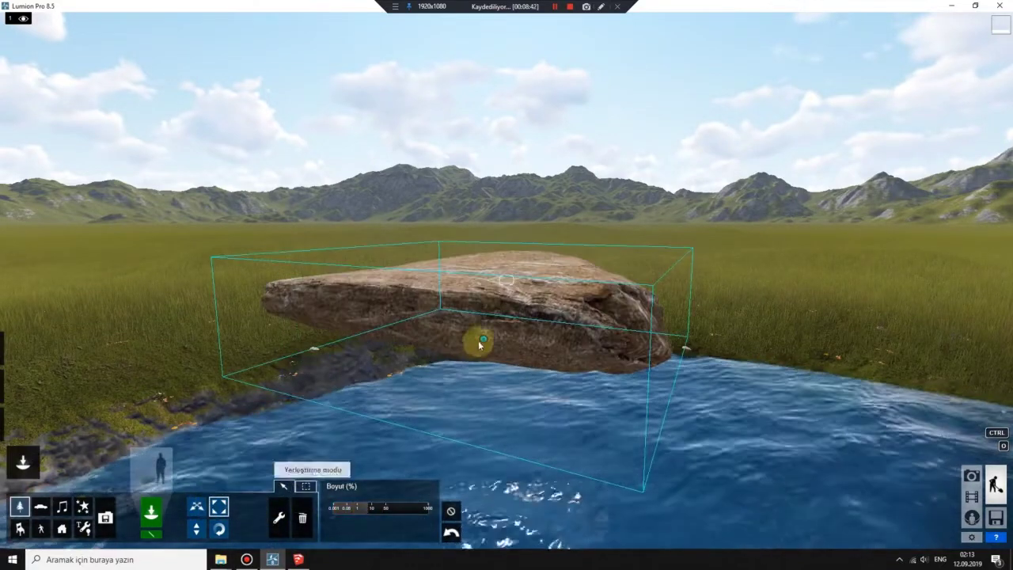
left_click(219, 506)
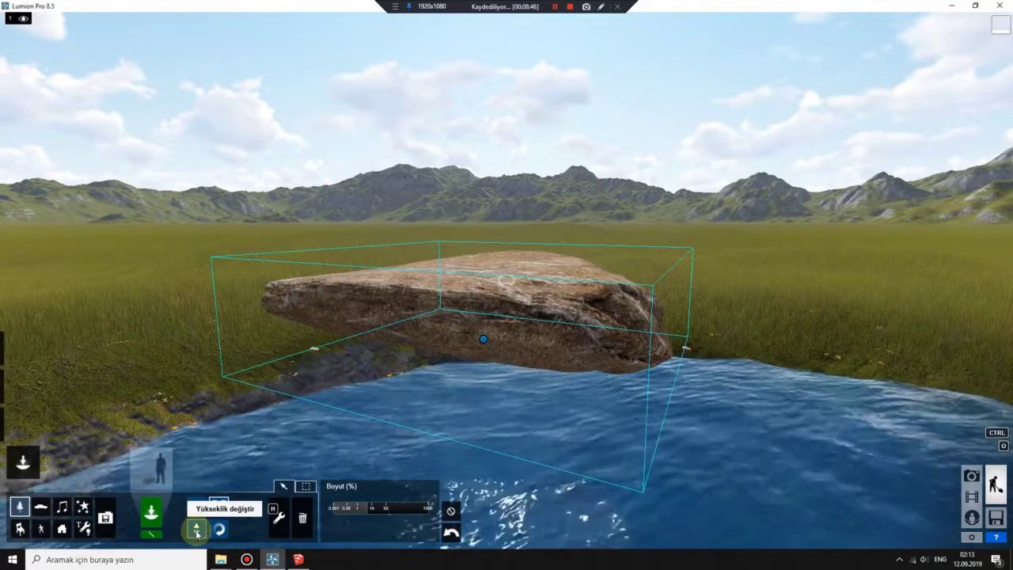
- Lower the rock slightly into the shore and reposition it at the water's edge
left_click(197, 530)
mouse_move(484, 338)
left_mouse_down()
mouse_move(480, 347)
mouse_move(480, 331)
left_mouse_up()
left_click(197, 507)
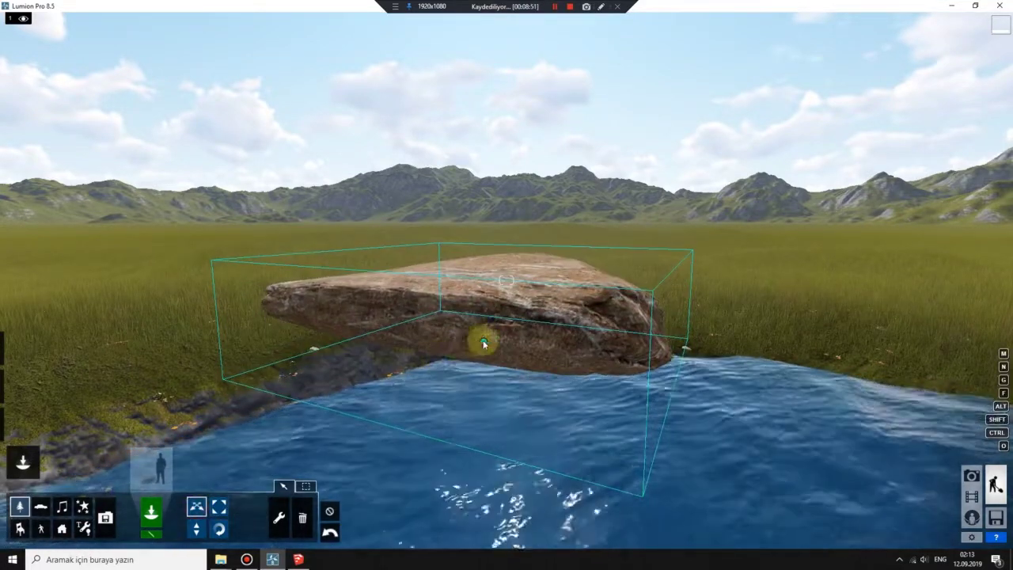
scroll(479, 340, "up", 3)
scroll(498, 332, "down", 3)
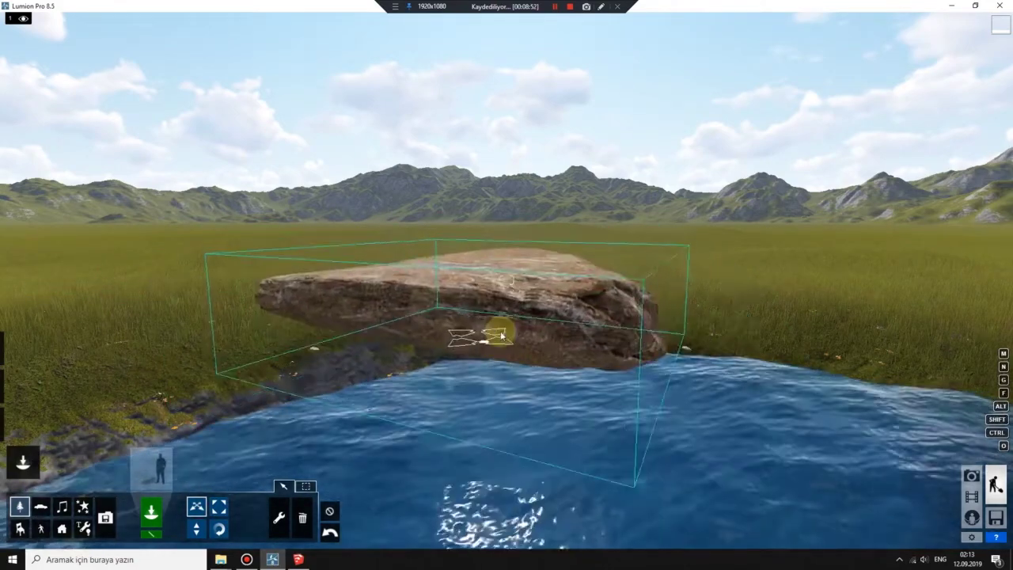
right_click_drag(531, 362, 474, 395)
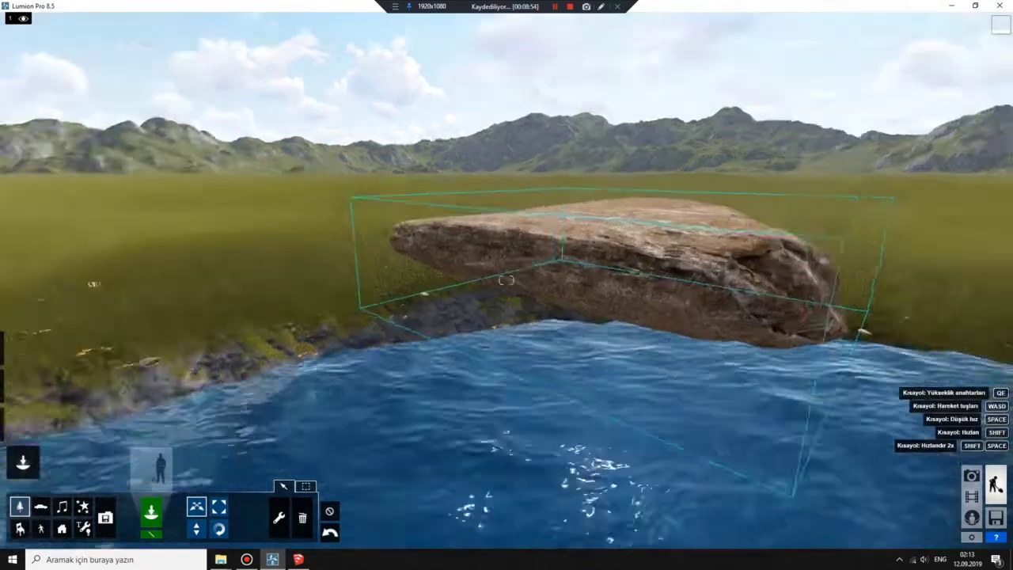
scroll(506, 280, "up", 5)
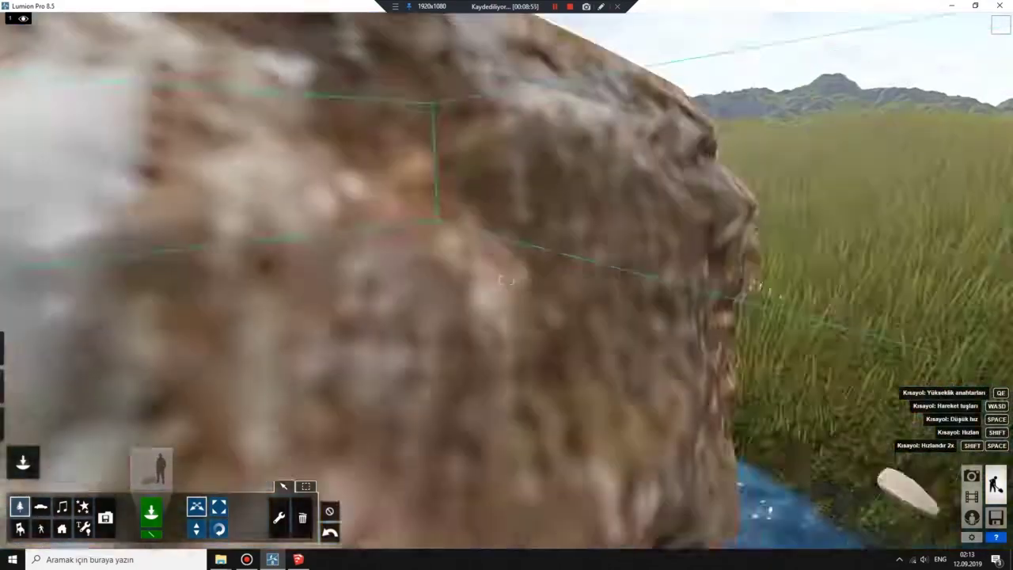
scroll(506, 280, "down", 5)
scroll(505, 280, "down", 2)
scroll(505, 280, "up", 3)
scroll(505, 280, "down", 3)
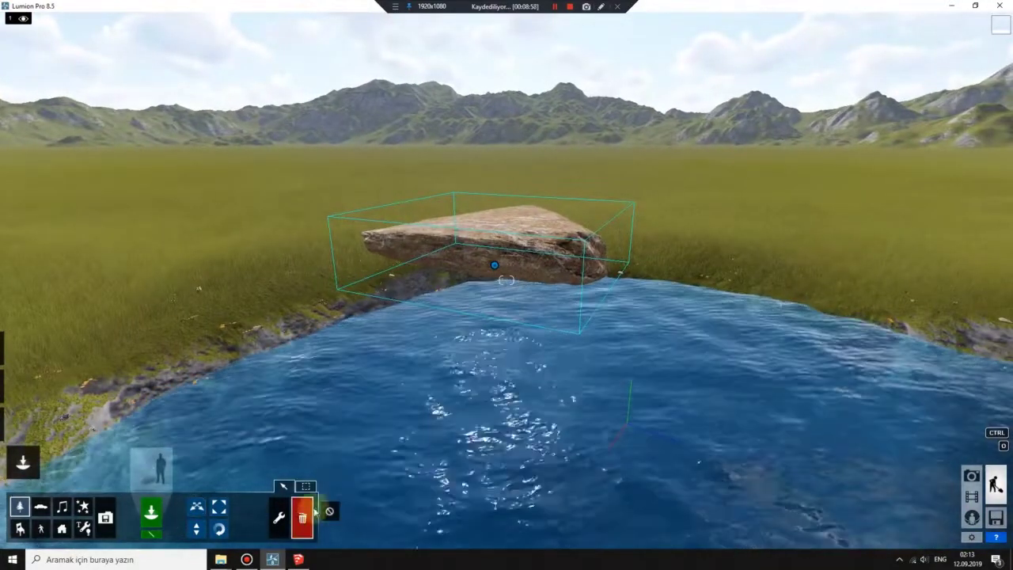
- Delete the first rock and place Stone_Flat_005 from page 2 of Kayalar
left_click(496, 272)
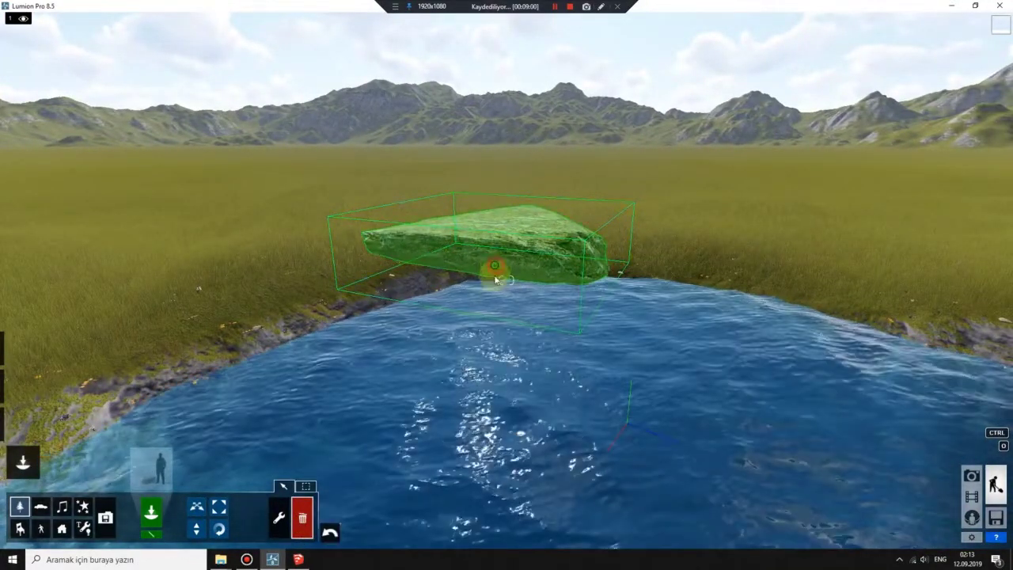
key("Delete")
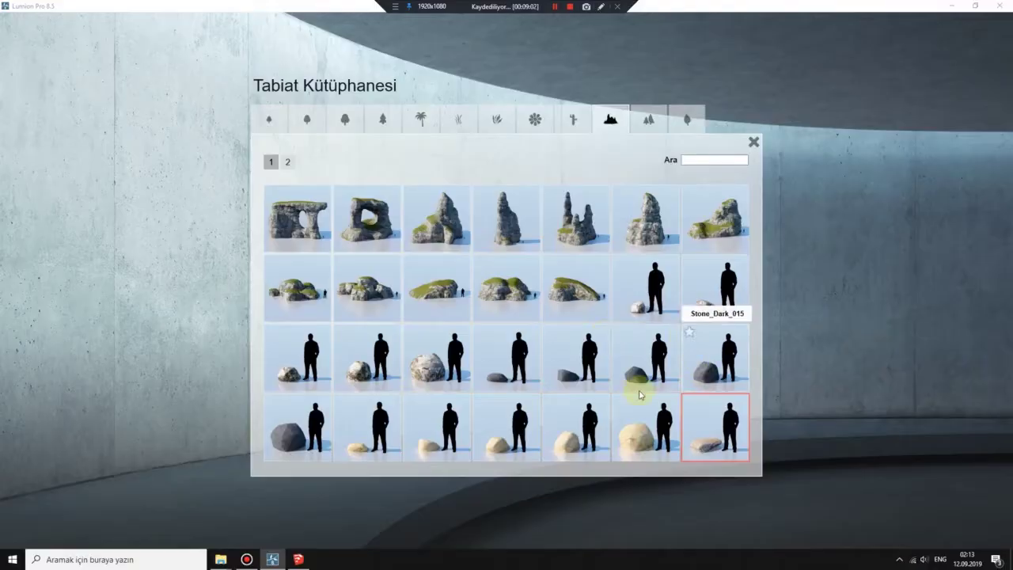
left_click(290, 163)
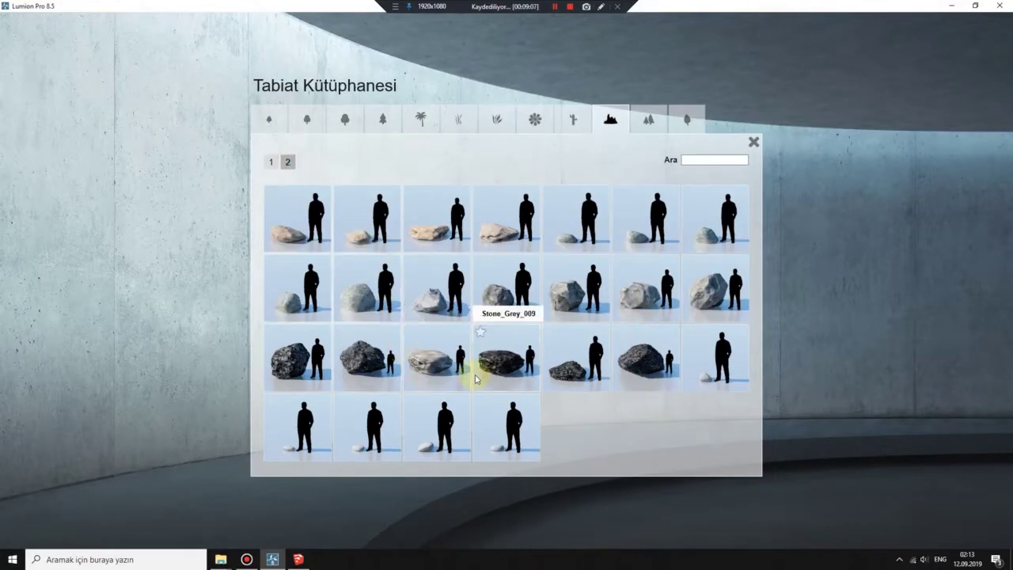
left_click(494, 230)
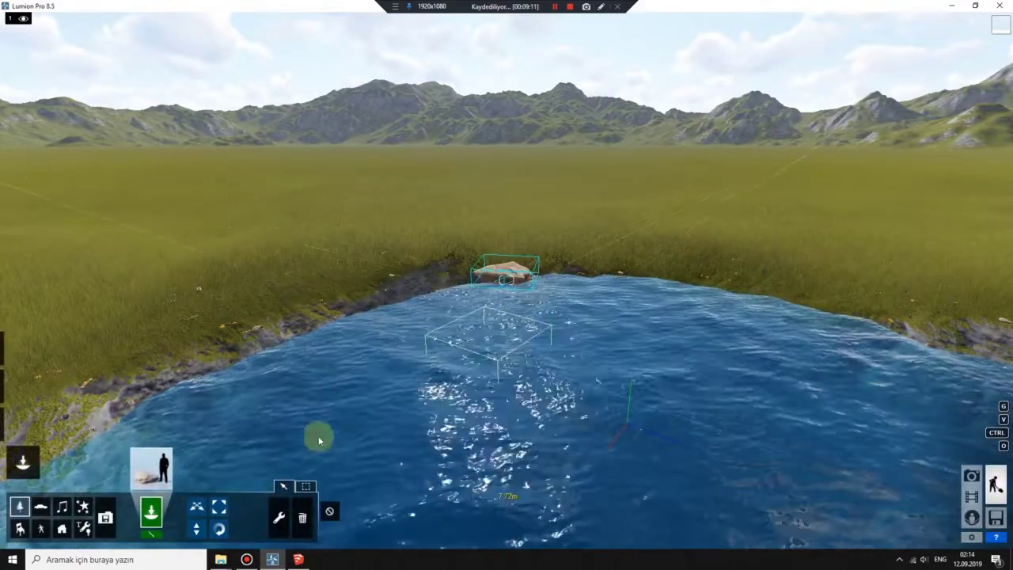
- Scale the slab to about 2.4 times and position it forward toward the water
left_click(219, 506)
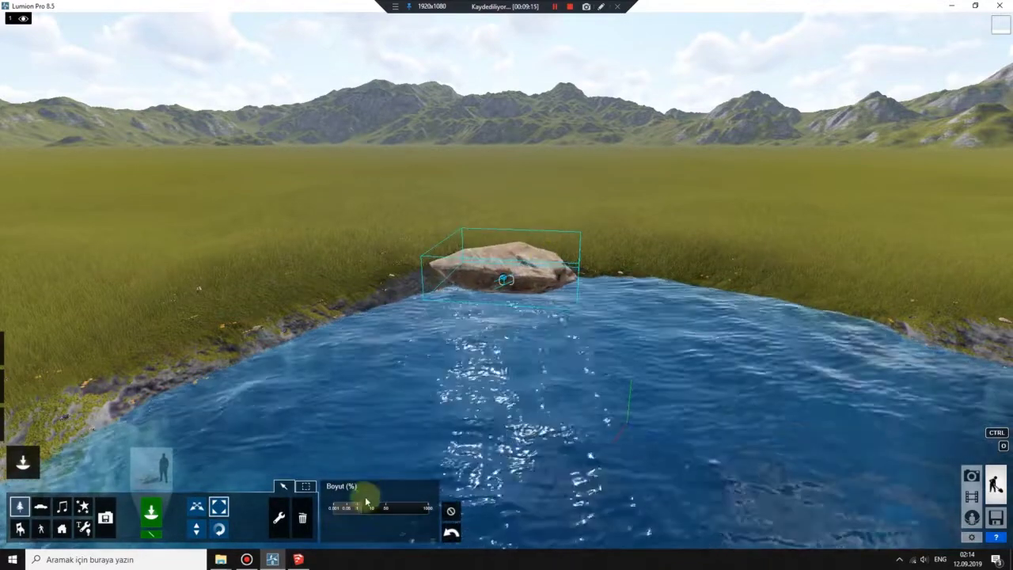
left_click_drag(377, 510, 364, 510)
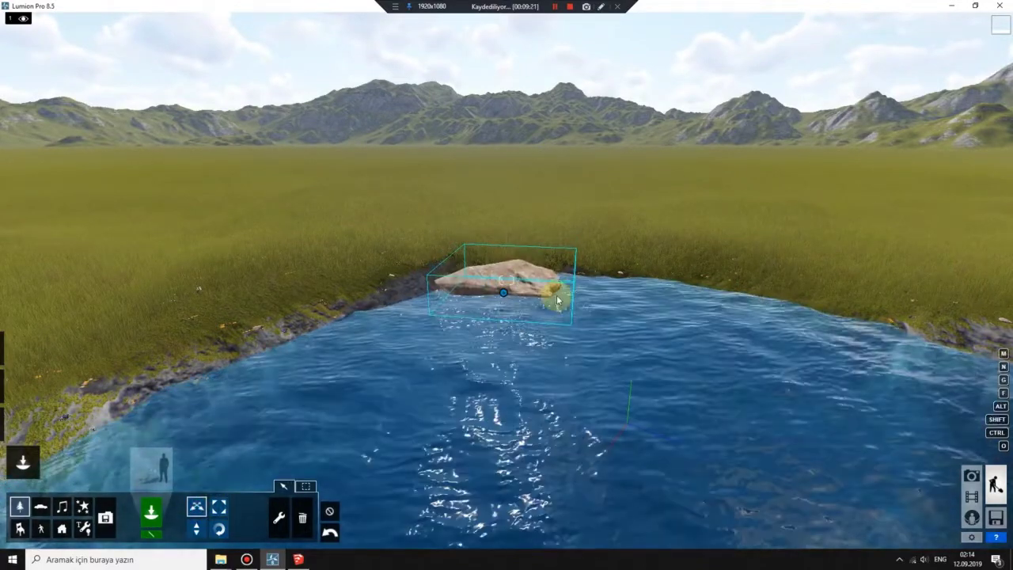
mouse_move(505, 290)
left_mouse_down()
mouse_move(522, 280)
mouse_move(526, 289)
left_mouse_up()
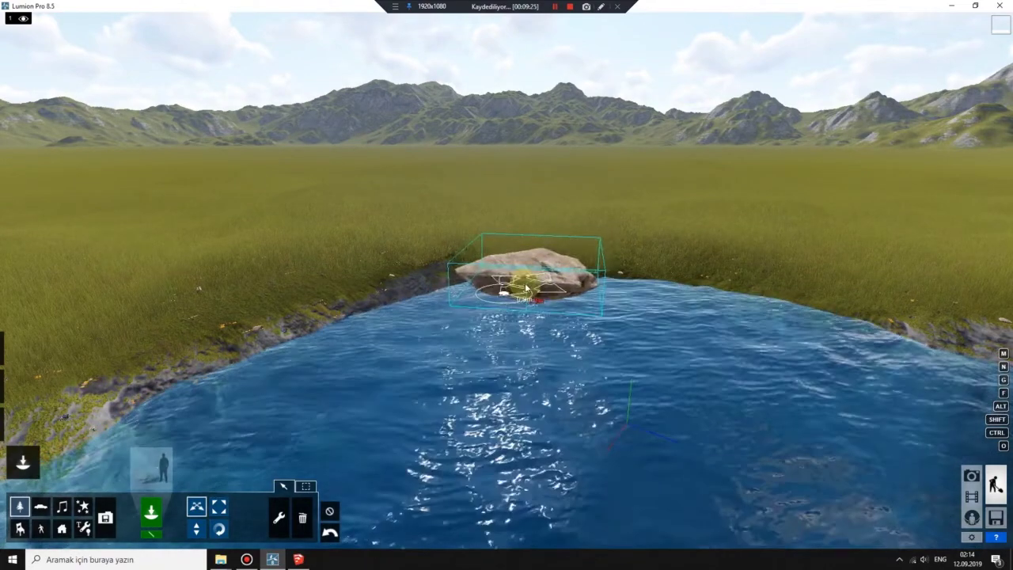
left_click(329, 530)
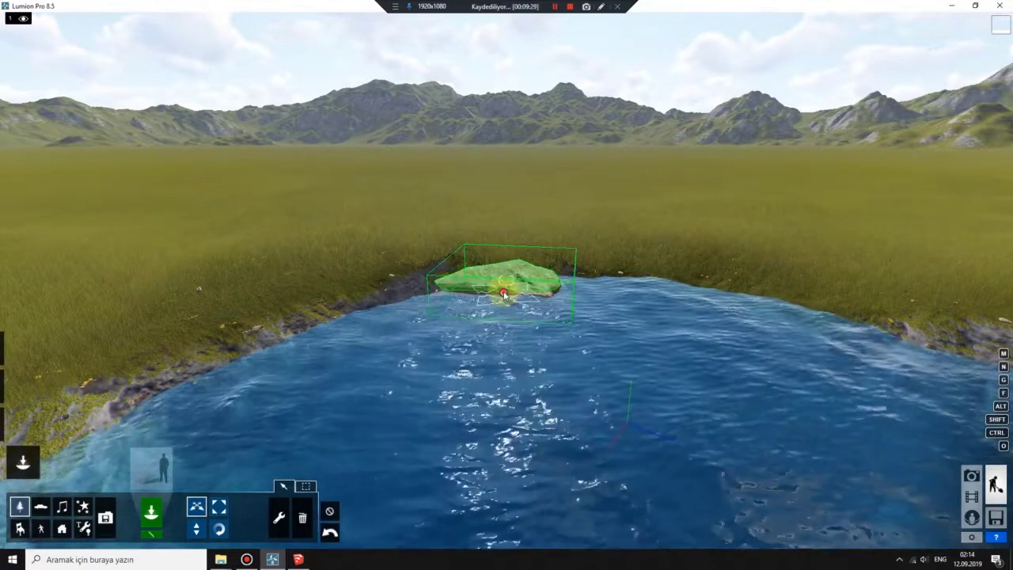
left_click_drag(500, 287, 500, 293)
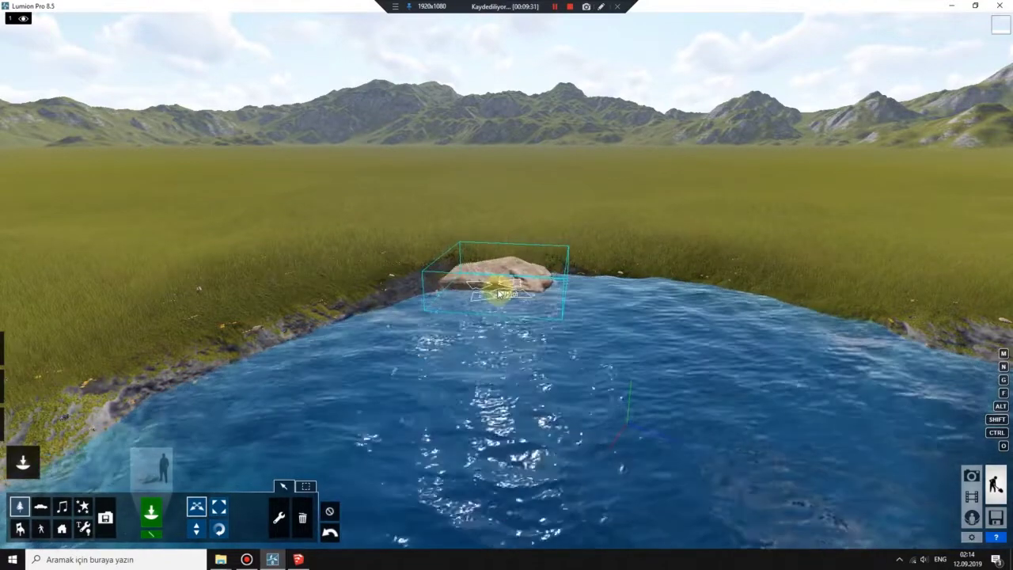
- Enlarge the slab to about 2.9 times and nudge it slightly farther back
right_click_drag(506, 279, 414, 418)
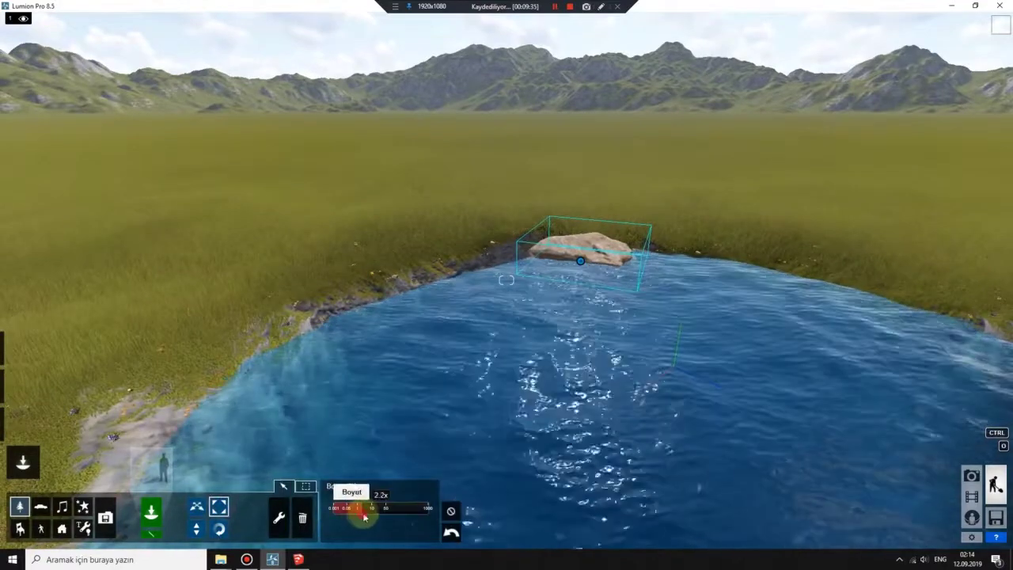
left_click_drag(363, 516, 365, 516)
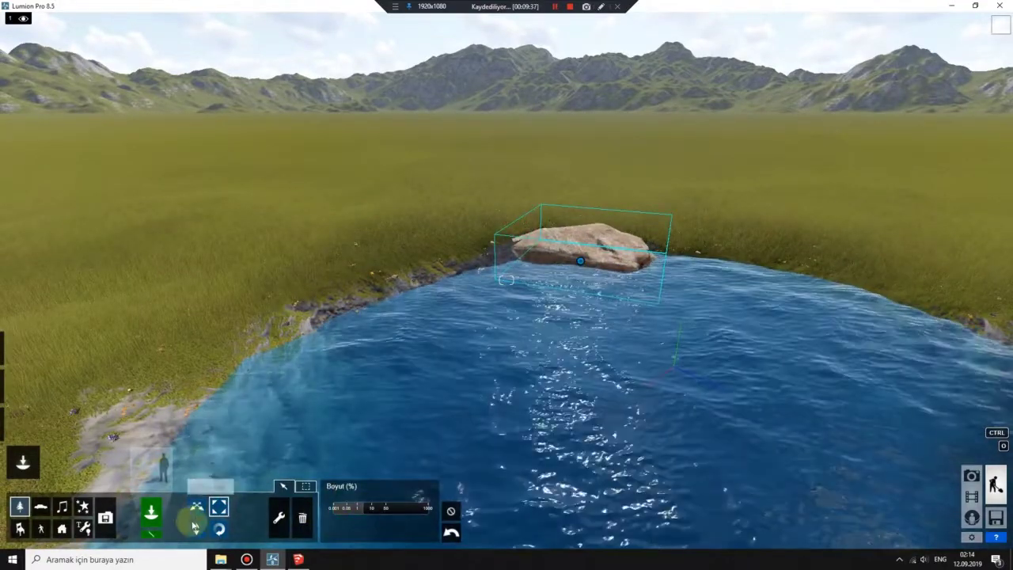
left_click_drag(582, 262, 581, 253)
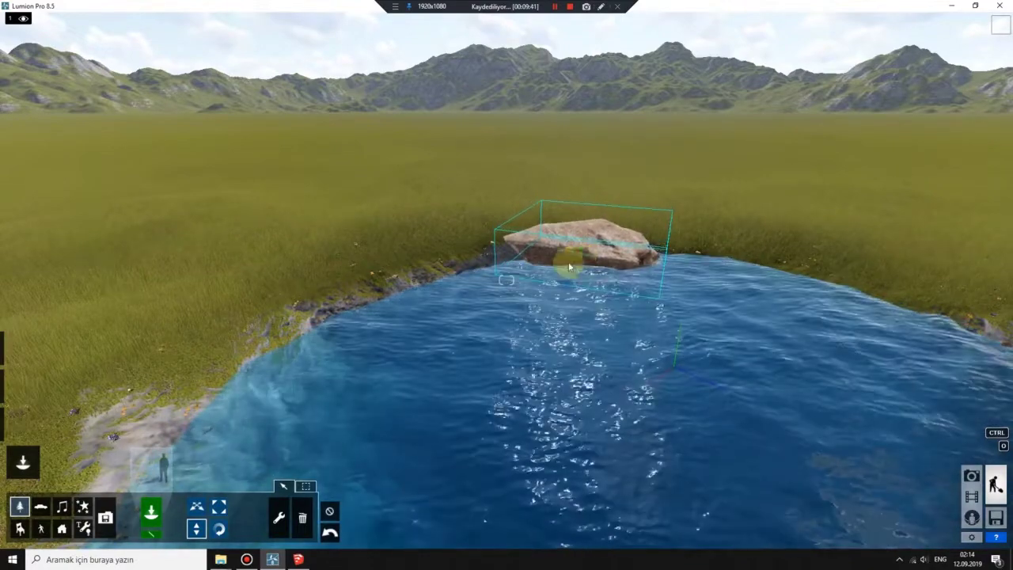
mouse_move(580, 251)
right_mouse_down()
mouse_move(633, 262)
mouse_move(712, 238)
mouse_move(542, 273)
right_mouse_up()
key("w")
key("s")
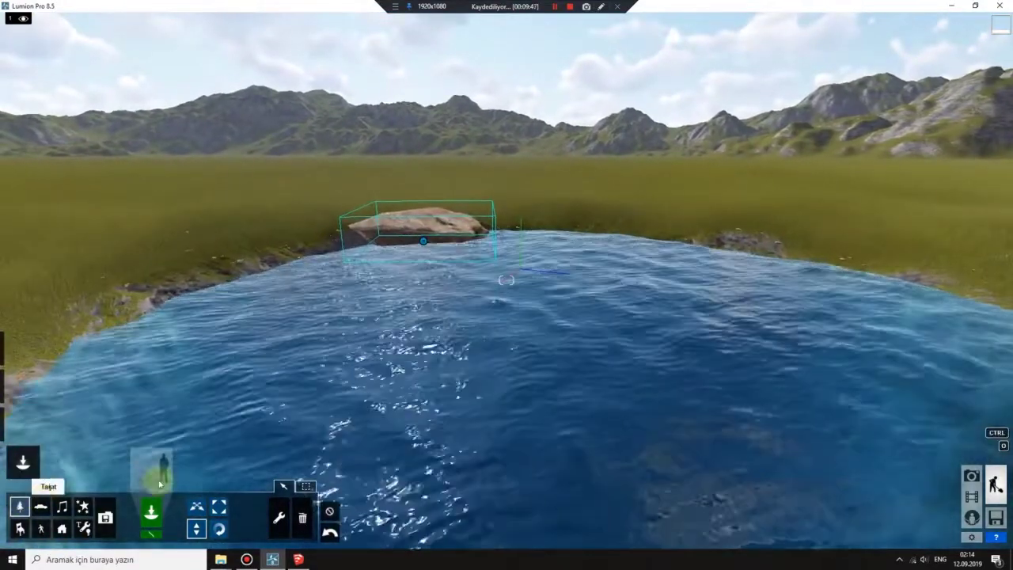
- Add a grey stone from the Nature library and scale it to 1.5 times
left_click(154, 466)
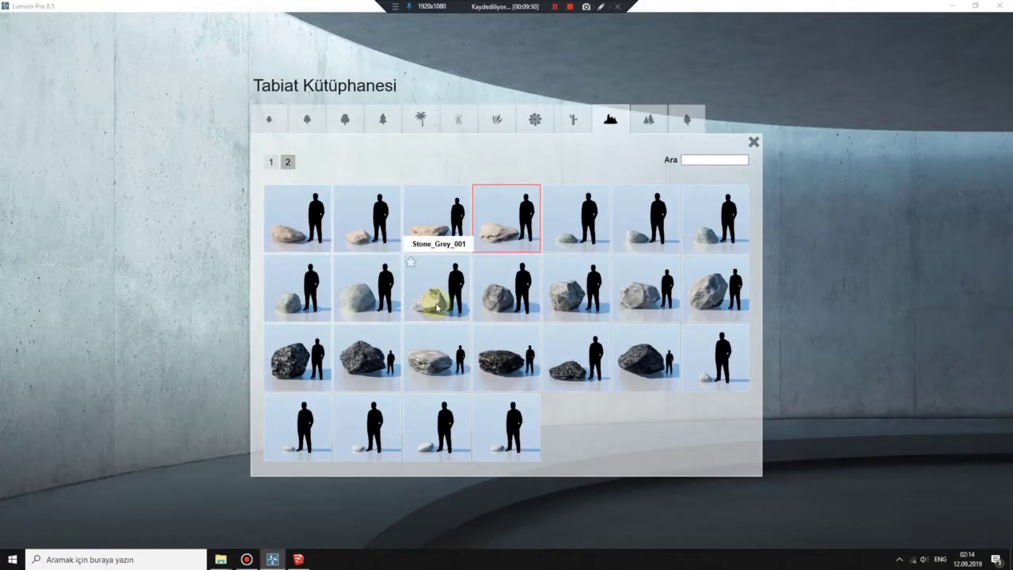
left_click(438, 307)
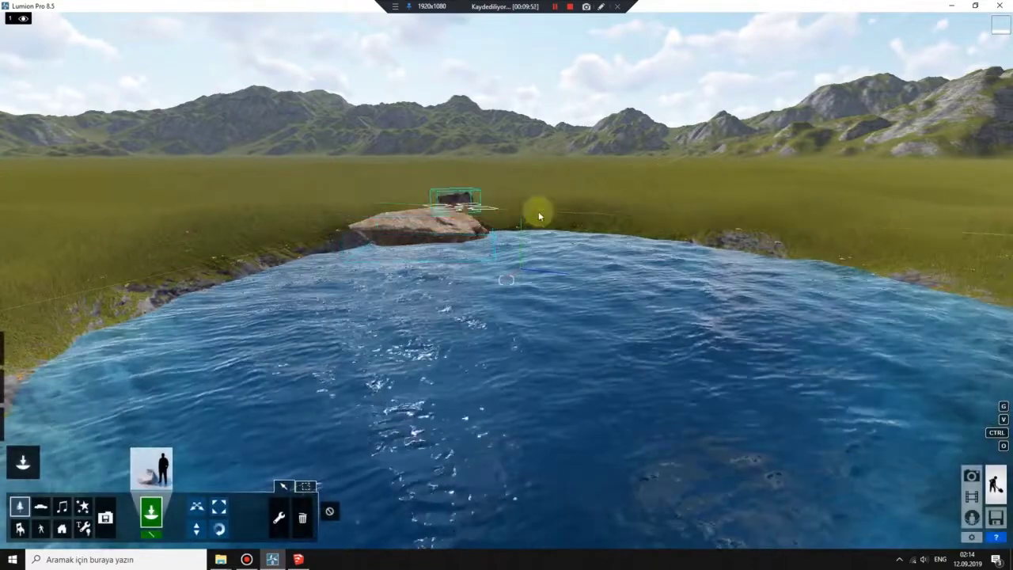
key("w")
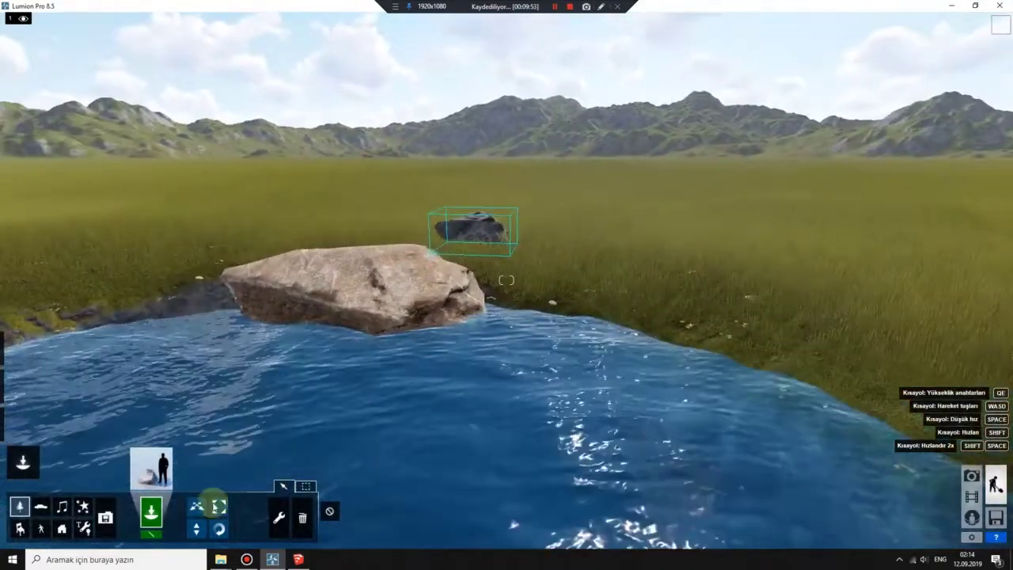
left_click(196, 528)
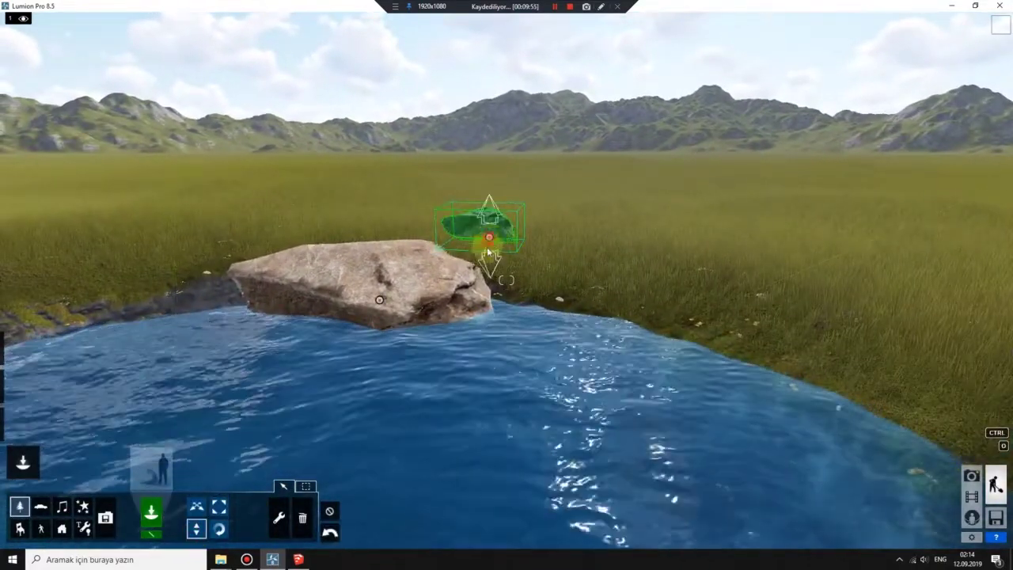
left_click(218, 507)
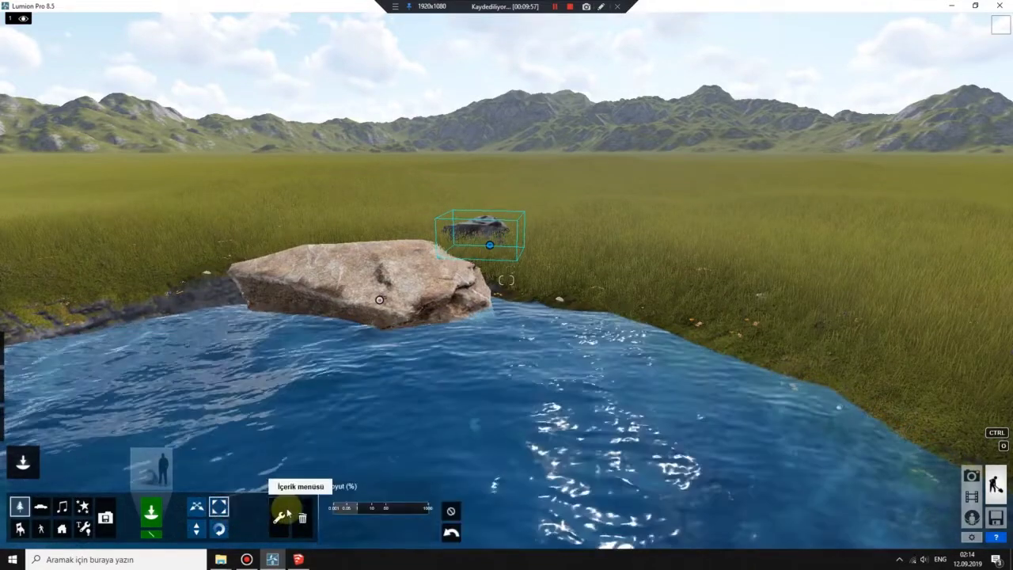
left_click(287, 514)
left_click_drag(360, 513, 368, 511)
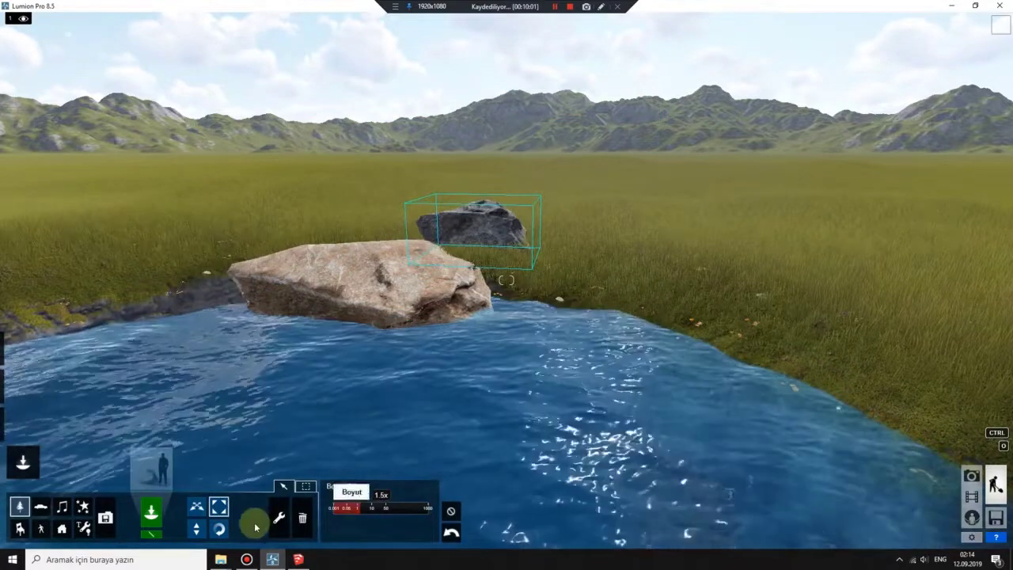
- Move the dark rock behind the big slab and sink it into the ground
left_click(196, 507)
left_click_drag(491, 247, 475, 259)
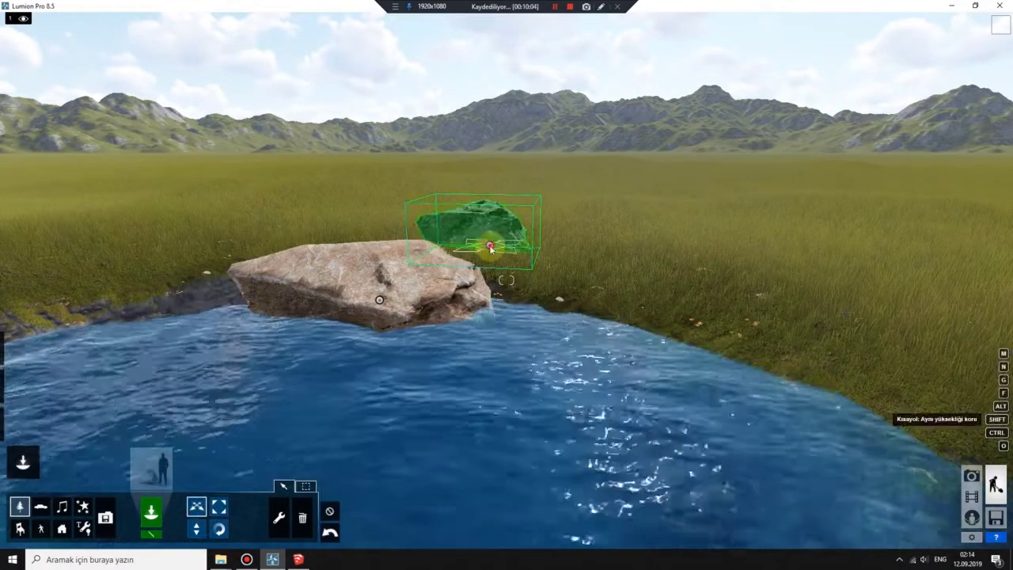
left_click(196, 528)
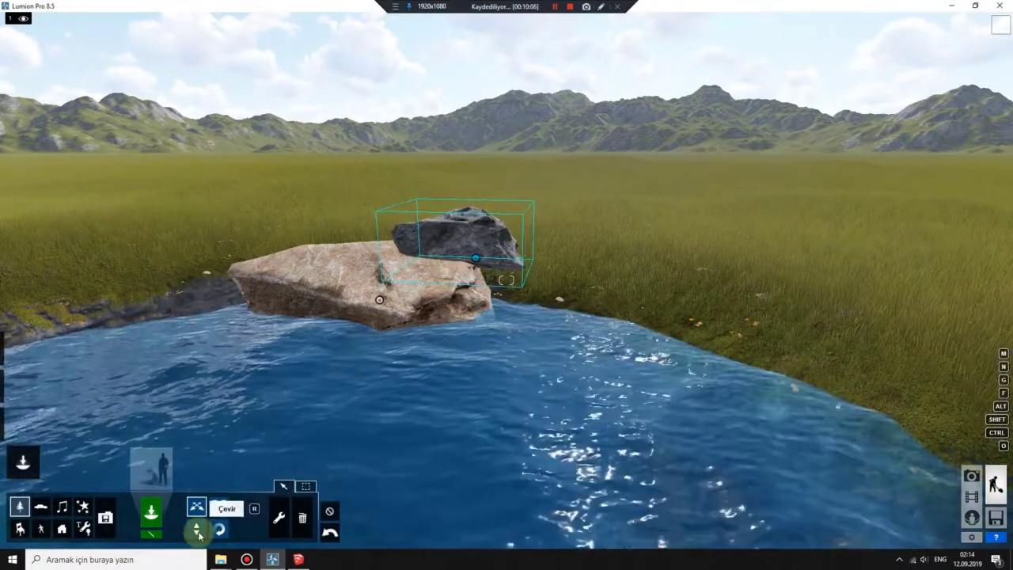
mouse_move(476, 269)
left_mouse_down()
mouse_move(476, 282)
mouse_move(507, 273)
left_mouse_up()
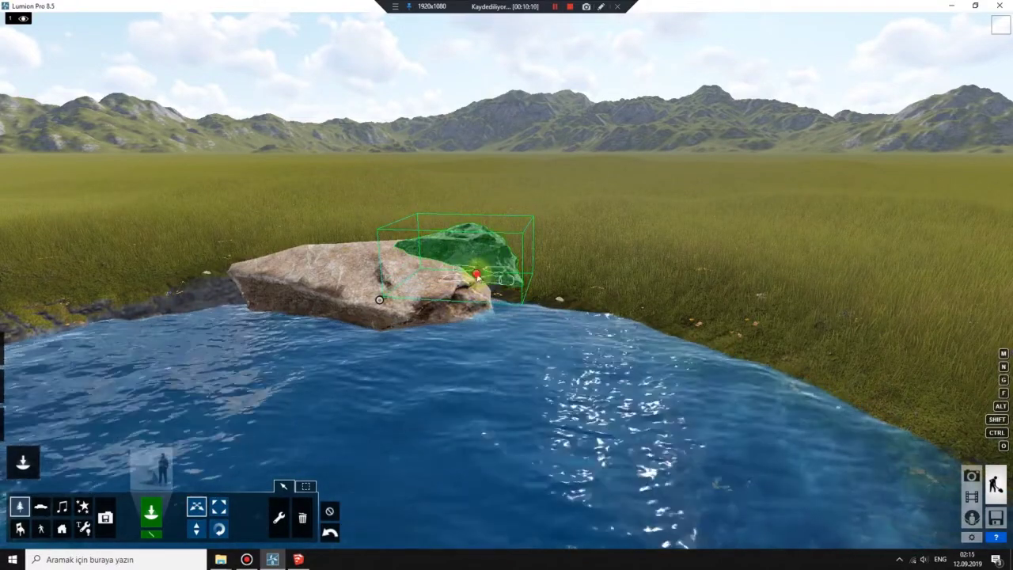
right_click_drag(507, 273, 375, 402)
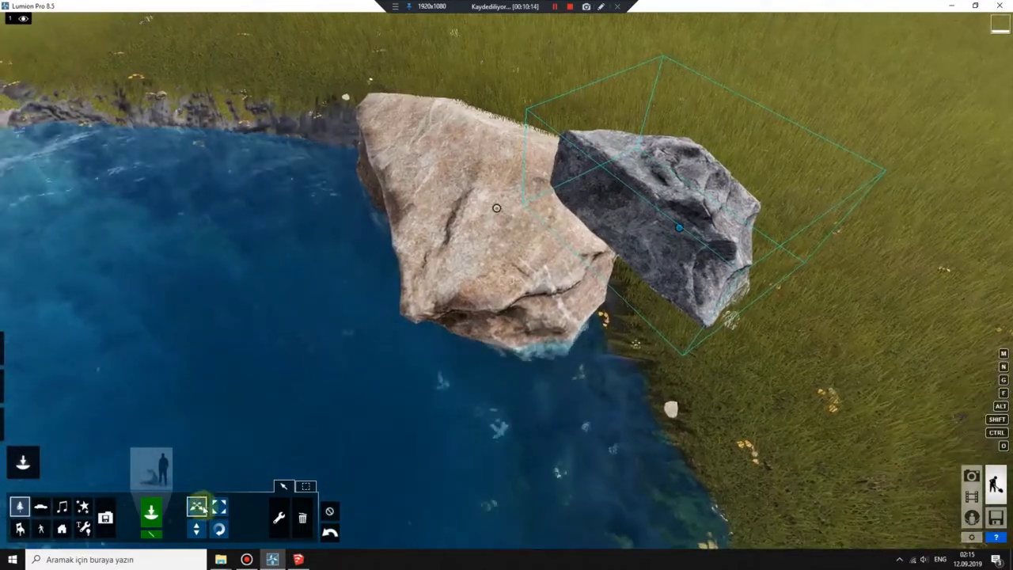
left_click_drag(690, 240, 679, 253)
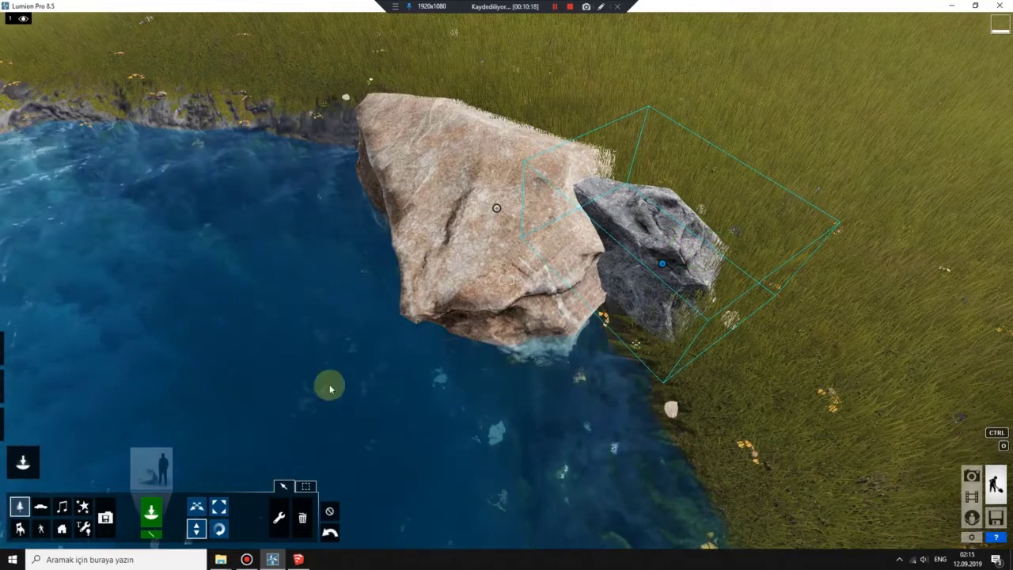
- Rotate the dark rock to 86° and nudge it against the big slab
left_click(225, 527)
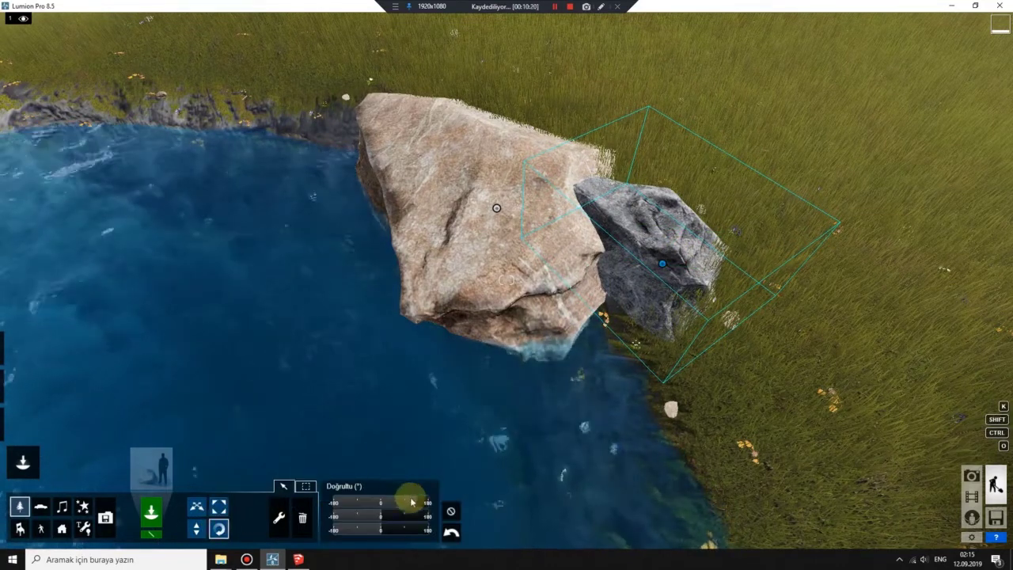
left_click_drag(412, 502, 405, 502)
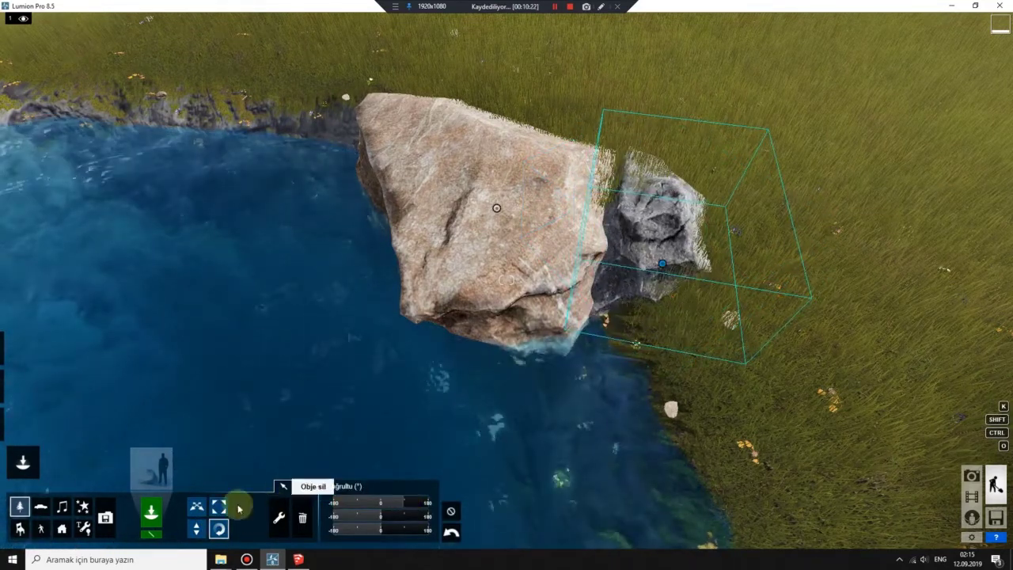
left_click_drag(665, 268, 688, 255)
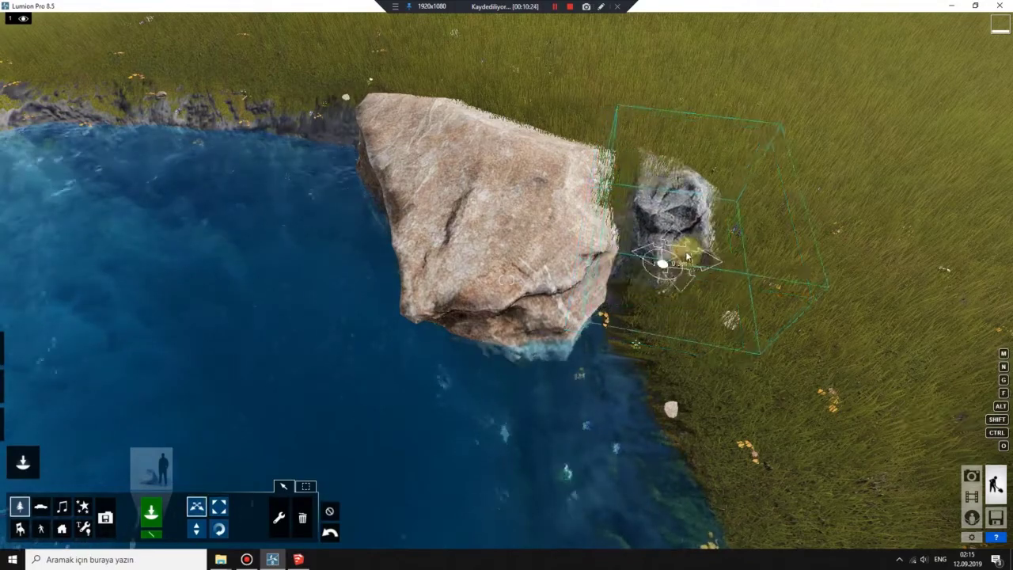
right_click_drag(506, 279, 507, 201)
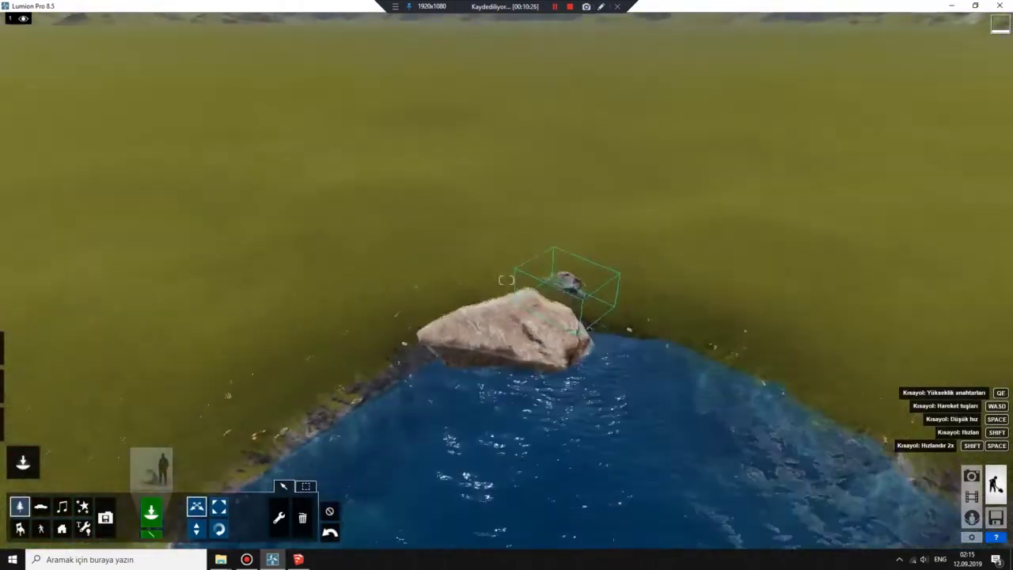
scroll(507, 280, "down", 3)
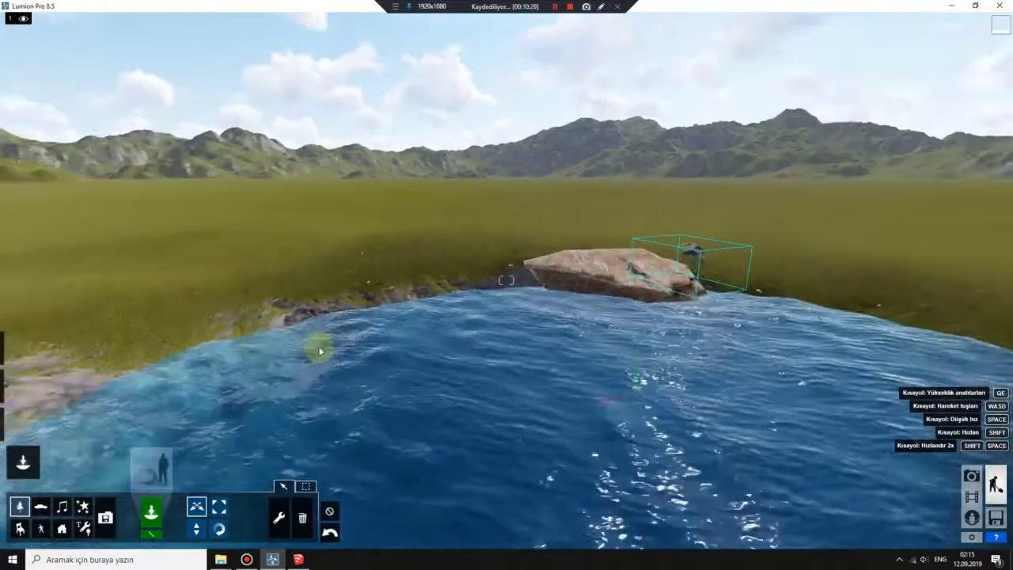
mouse_move(319, 343)
right_mouse_down()
mouse_move(530, 270)
mouse_move(712, 273)
mouse_move(506, 285)
right_mouse_up()
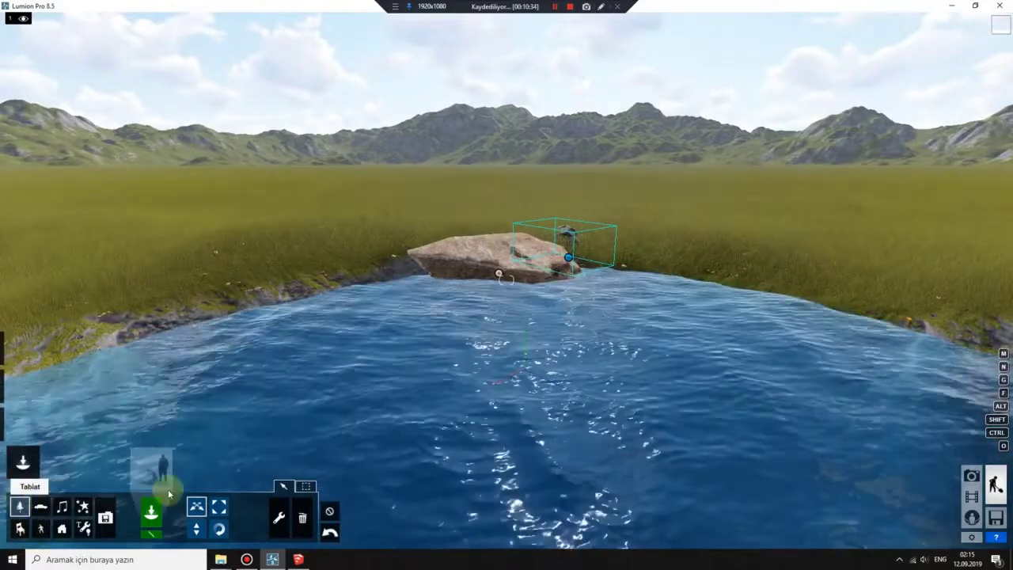
- Place a Grass_Green_003_x1 tall reed clump from the Grass tab in the pond
left_click(20, 506)
left_click(152, 467)
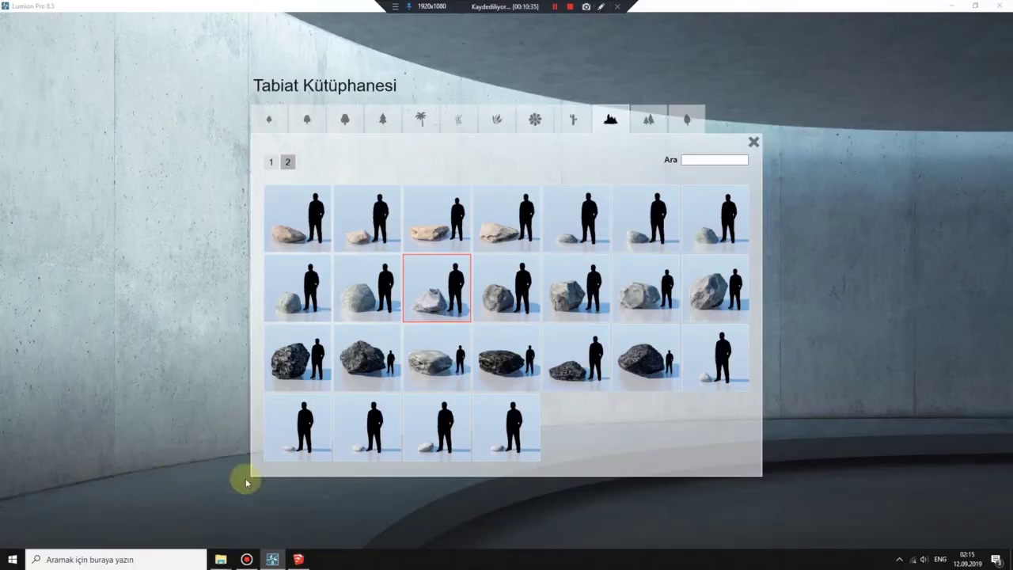
left_click(460, 121)
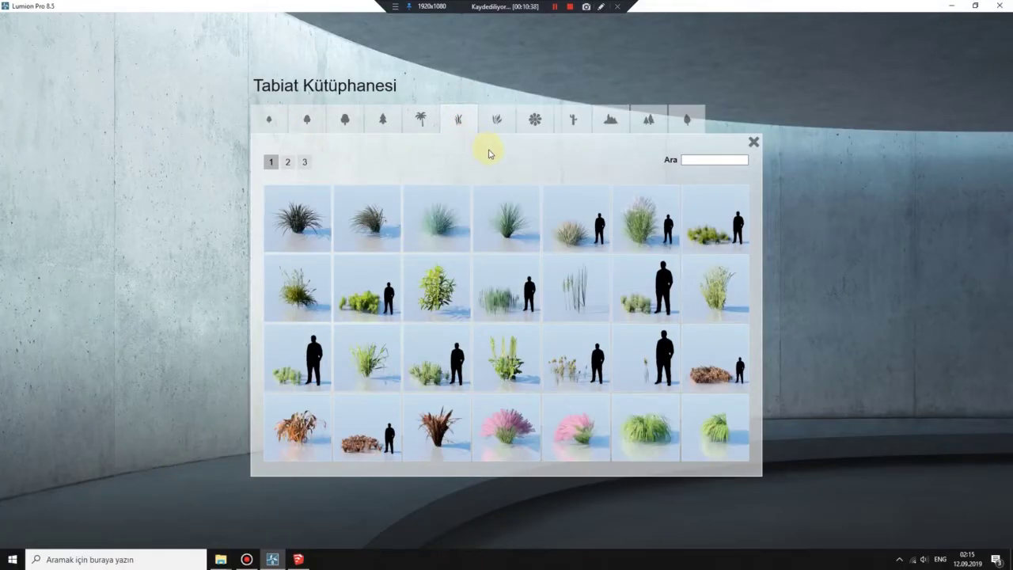
left_click(601, 295)
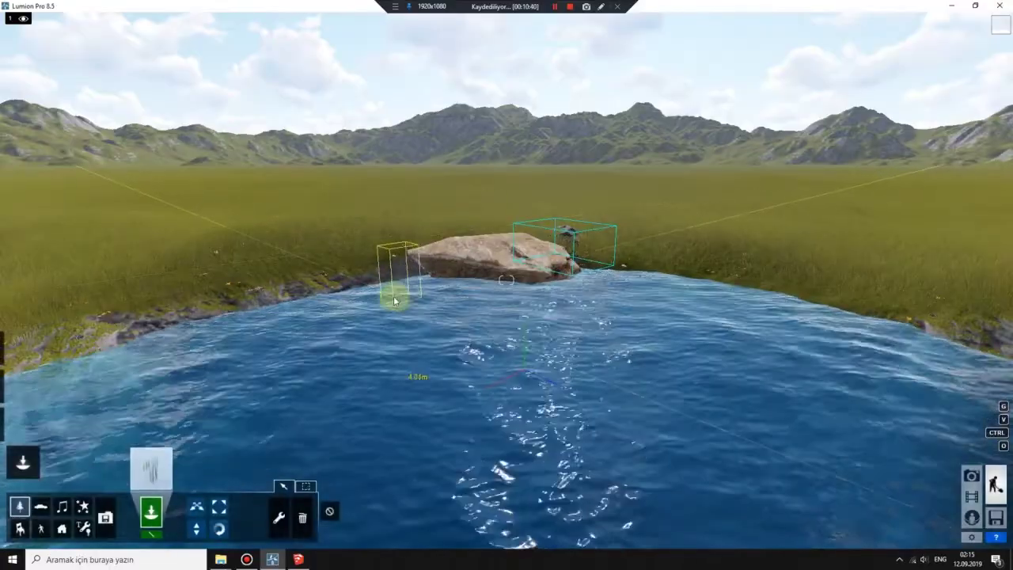
mouse_move(410, 340)
right_mouse_down()
mouse_move(340, 336)
mouse_move(356, 443)
right_mouse_up()
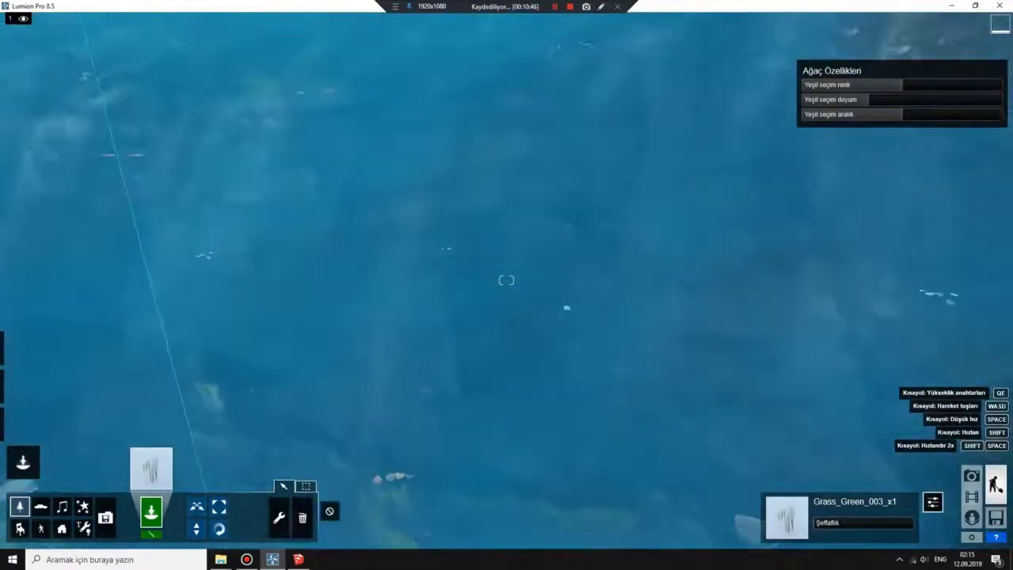
right_click_drag(506, 279, 506, 198)
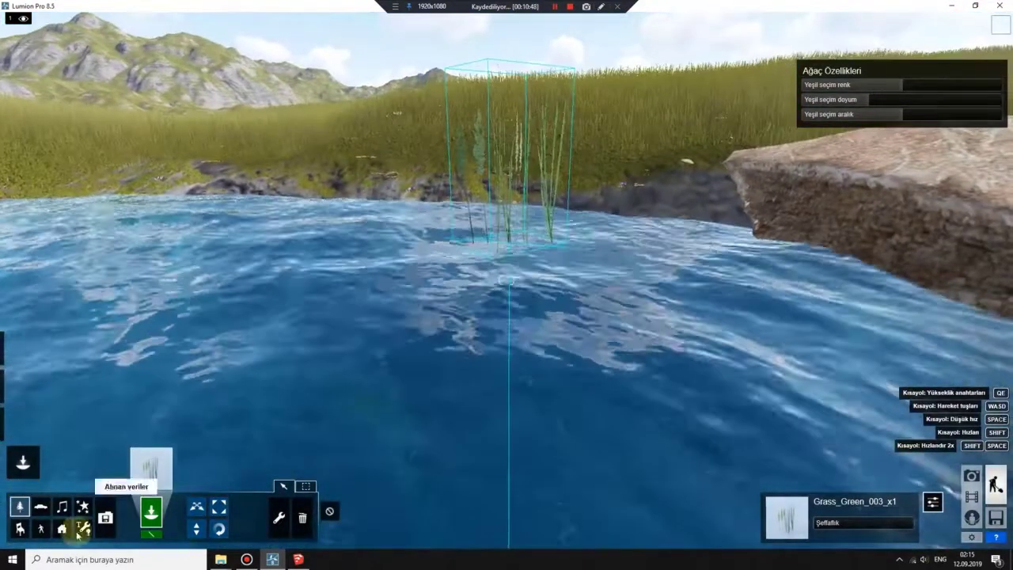
- Move the reeds back to the shore, scale them to about 2.2x, and lower them
left_click(196, 507)
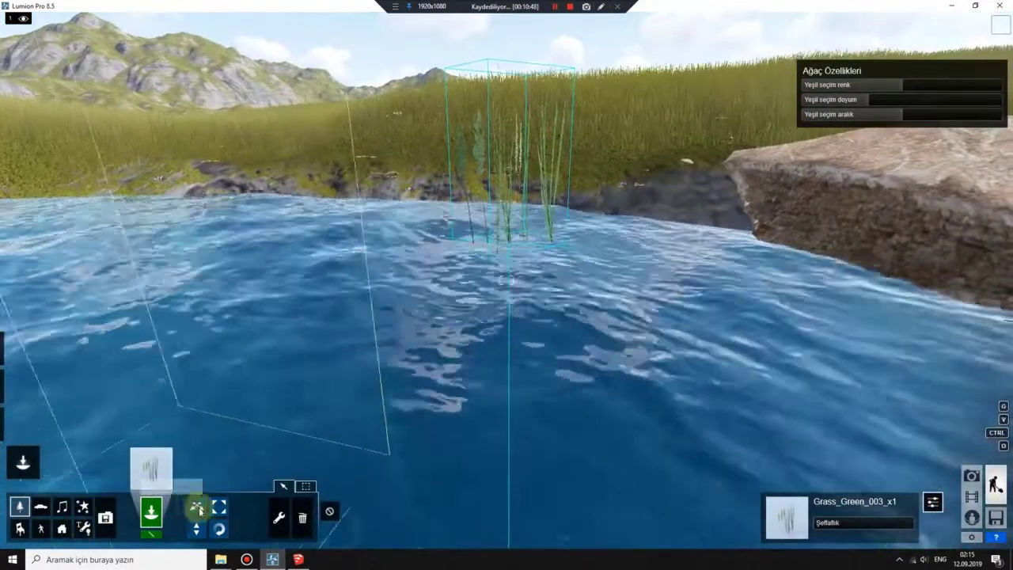
left_click_drag(511, 242, 531, 211)
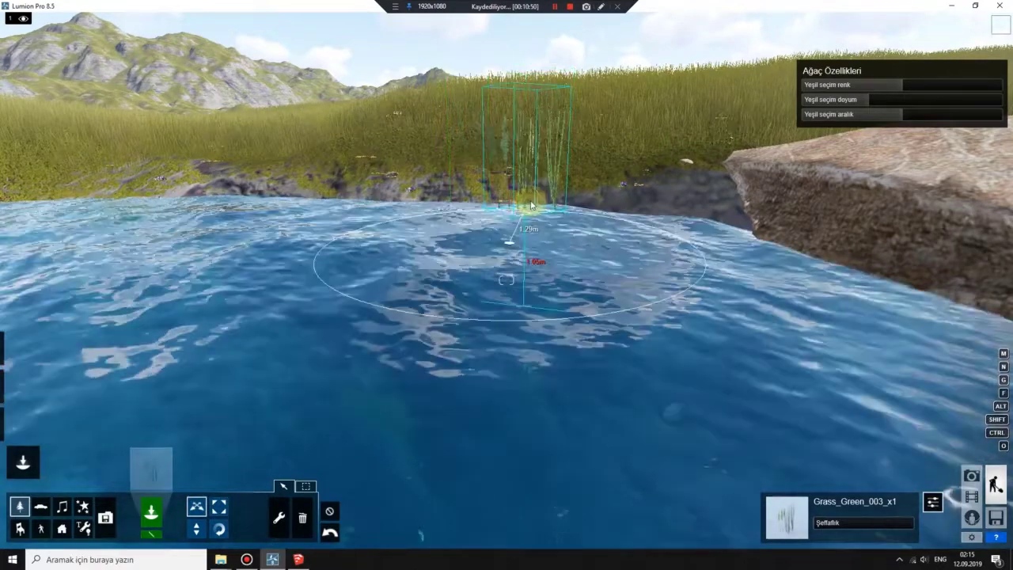
left_click(219, 506)
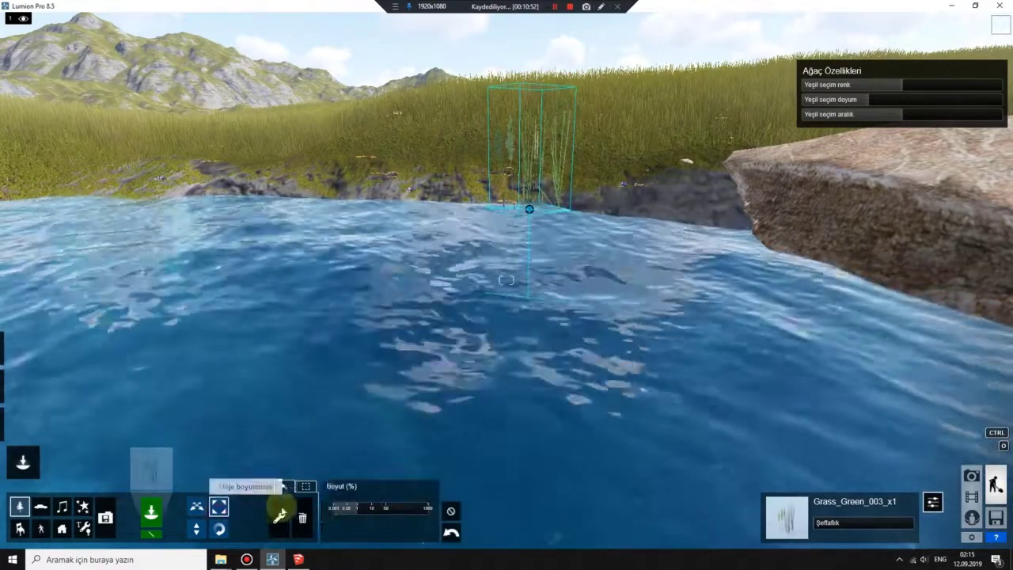
left_click_drag(358, 508, 364, 508)
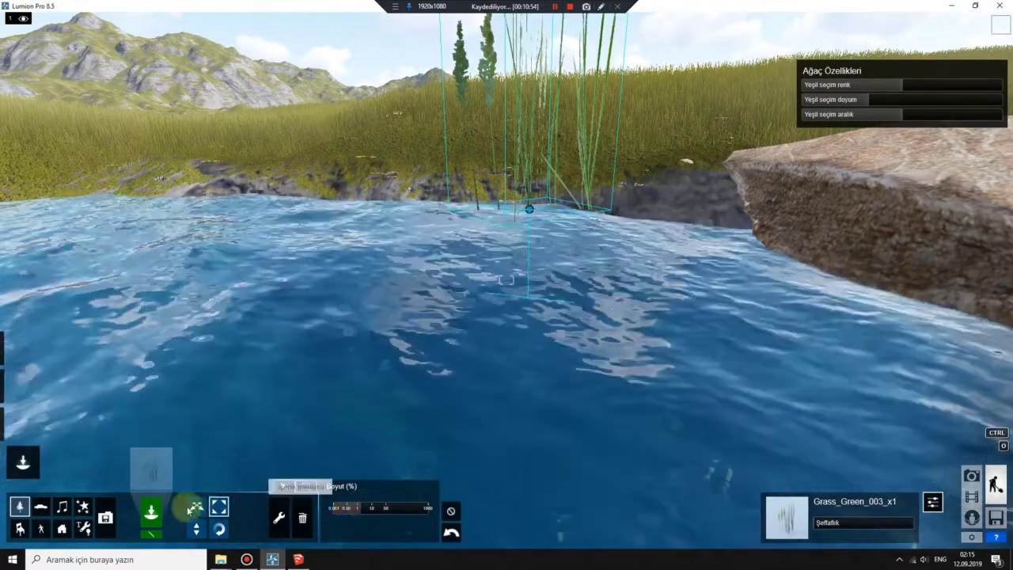
left_click(196, 529)
left_click_drag(530, 210, 524, 233)
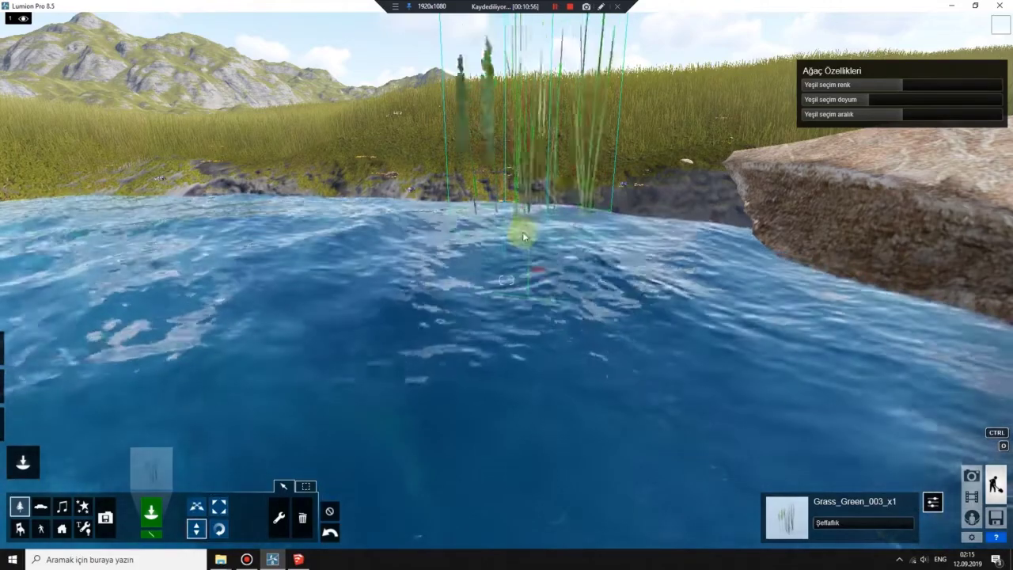
right_click_drag(525, 232, 448, 255)
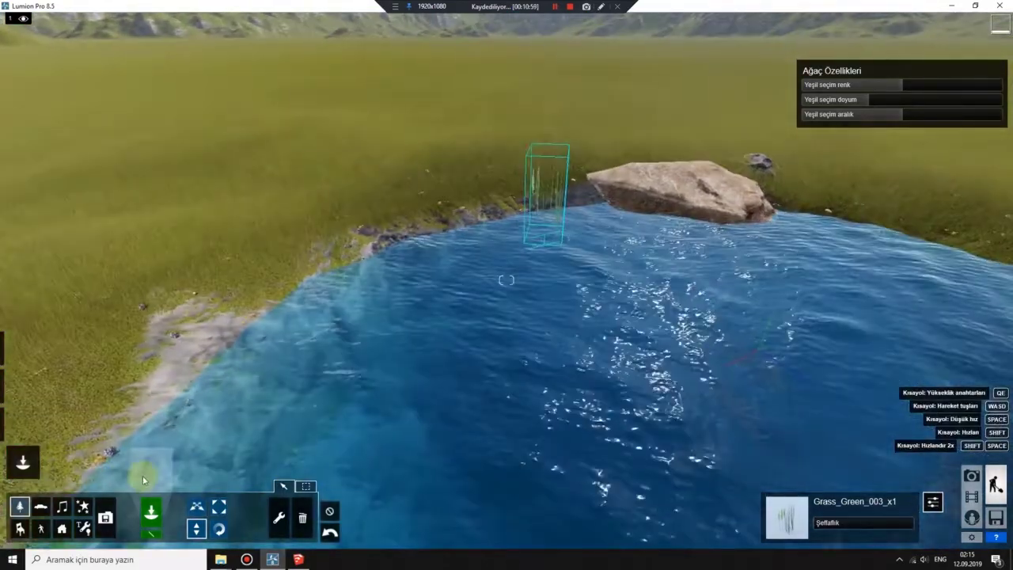
- Place a swamp grass from grass page 2 right of the big rock and enlarge it
left_click(150, 467)
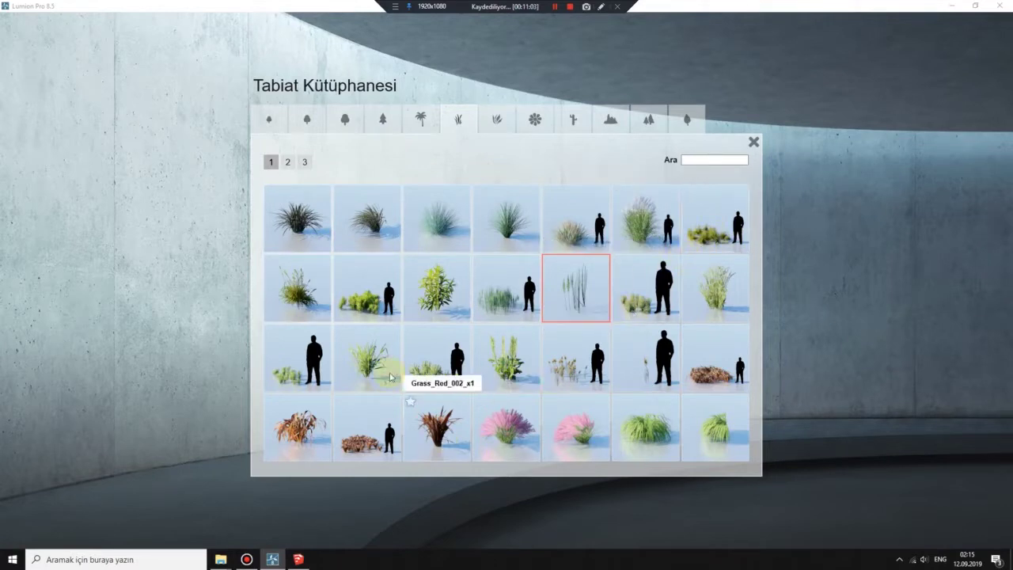
left_click(286, 163)
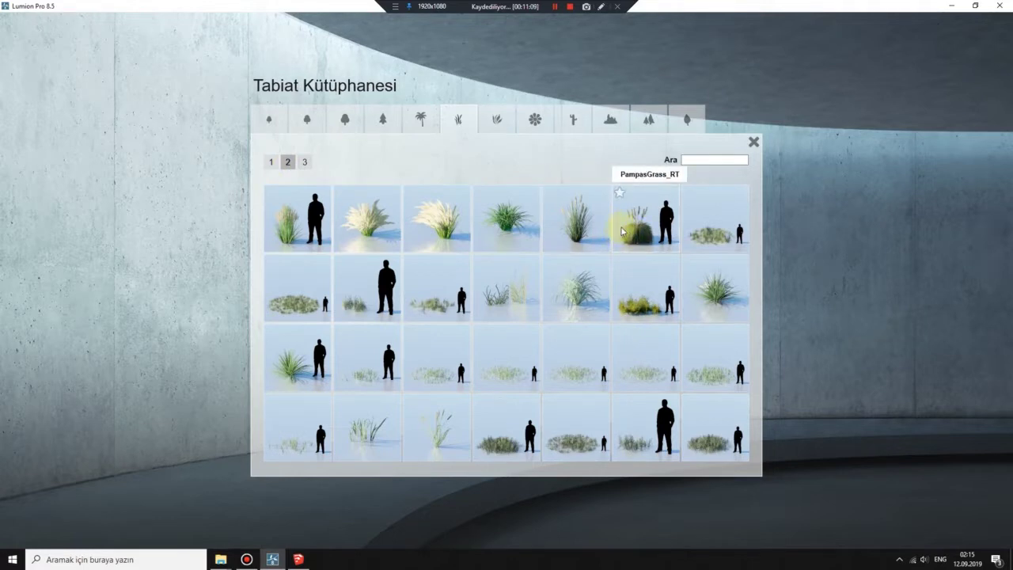
left_click(578, 247)
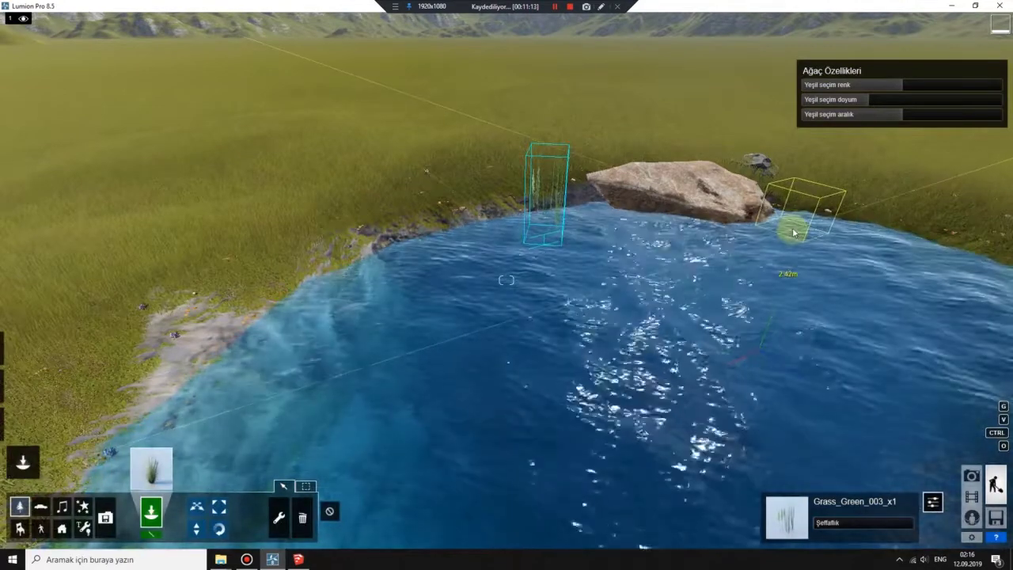
left_click(794, 231)
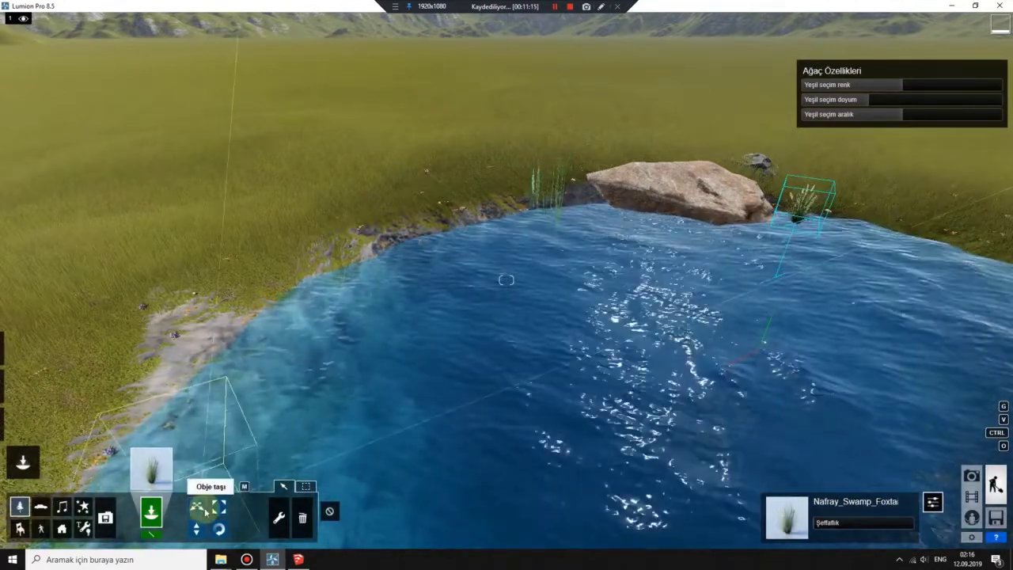
left_click(218, 507)
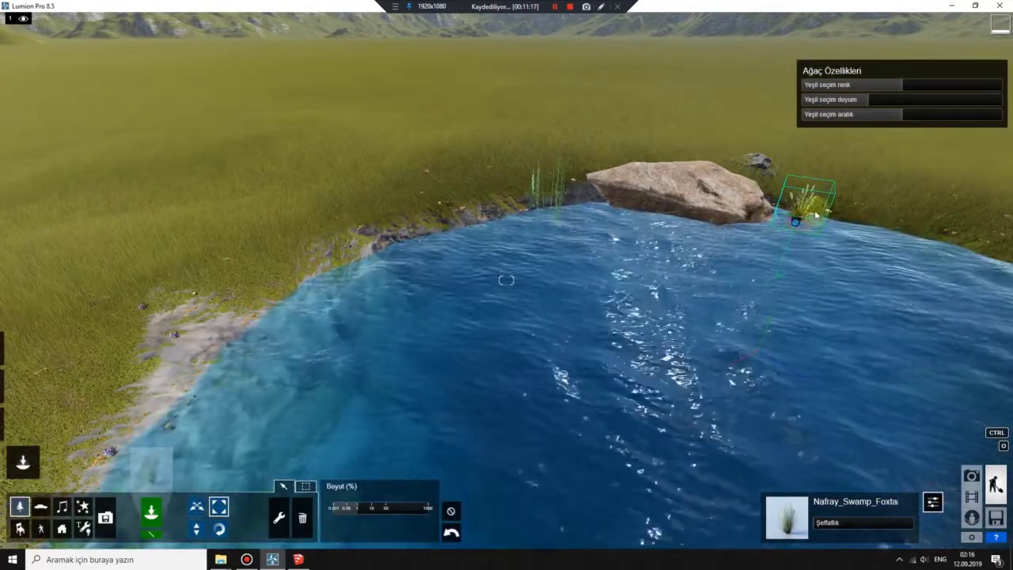
left_click_drag(816, 213, 837, 191)
- Rotate the swamp grass clump and lower it toward the water's edge
left_click(197, 529)
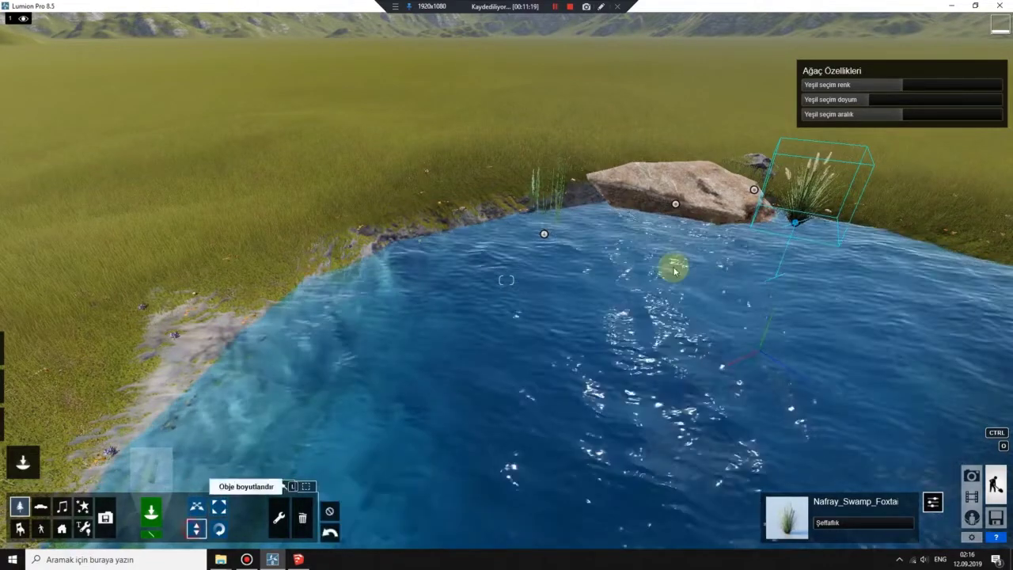
double_click(789, 238)
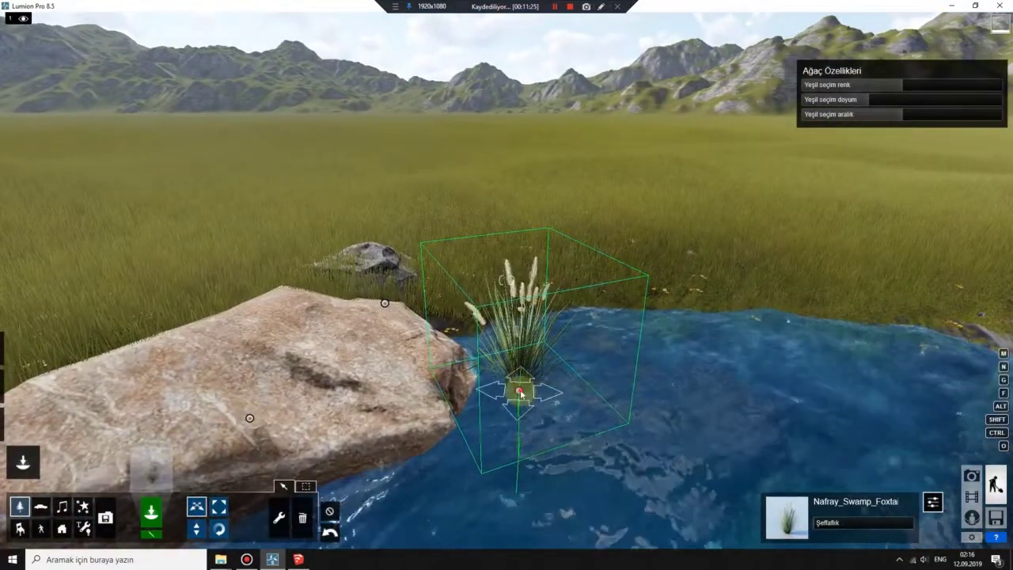
left_click_drag(518, 390, 518, 389)
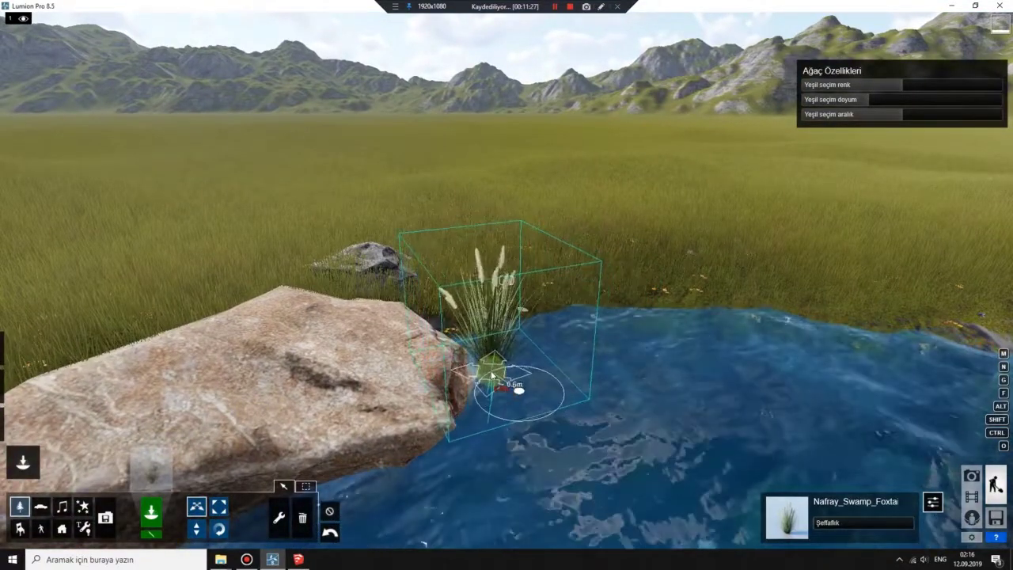
scroll(606, 400, "down", 5)
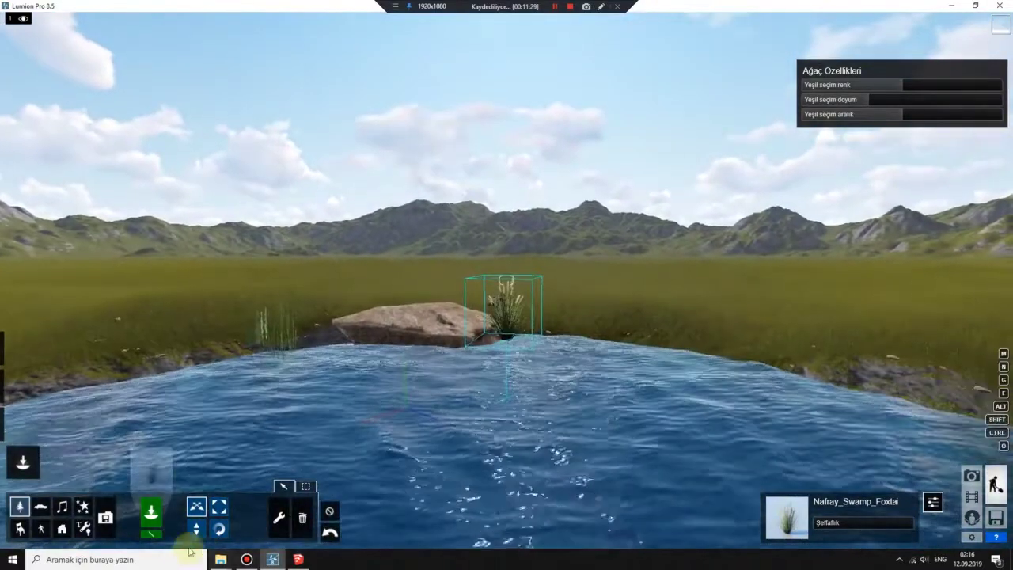
left_click(197, 530)
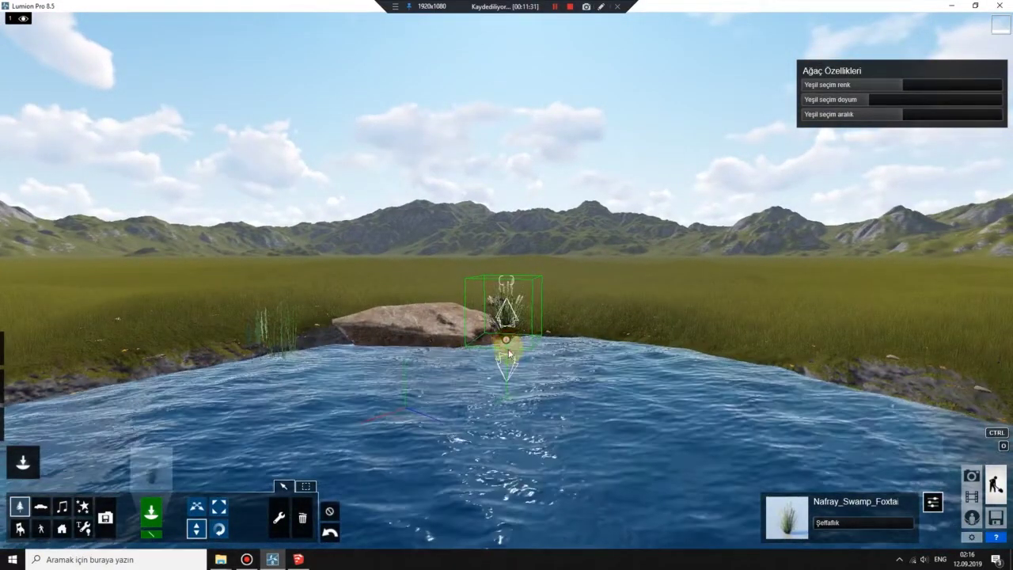
left_click_drag(508, 346, 509, 356)
right_click_drag(509, 356, 443, 355)
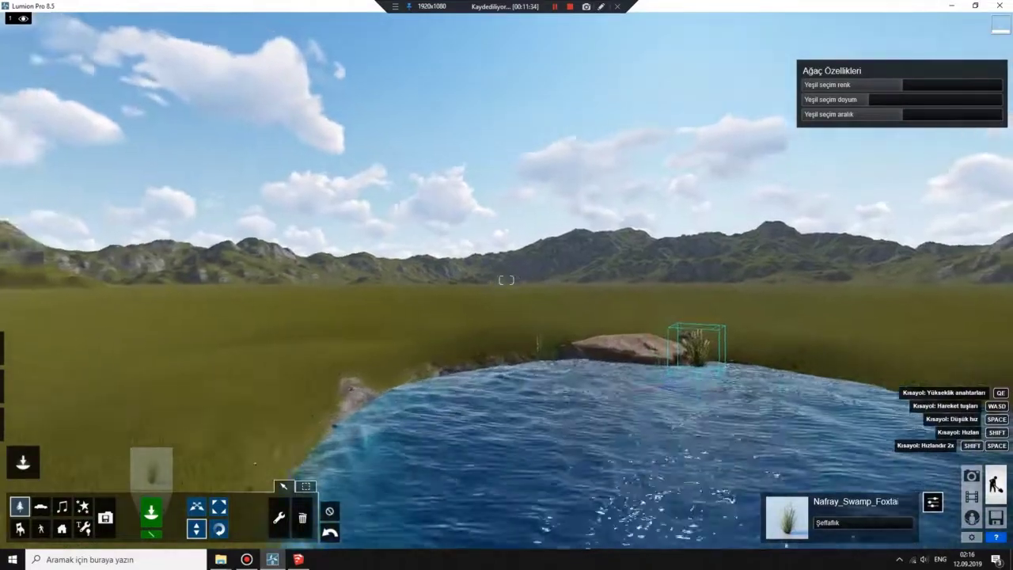
right_click_drag(506, 279, 506, 316)
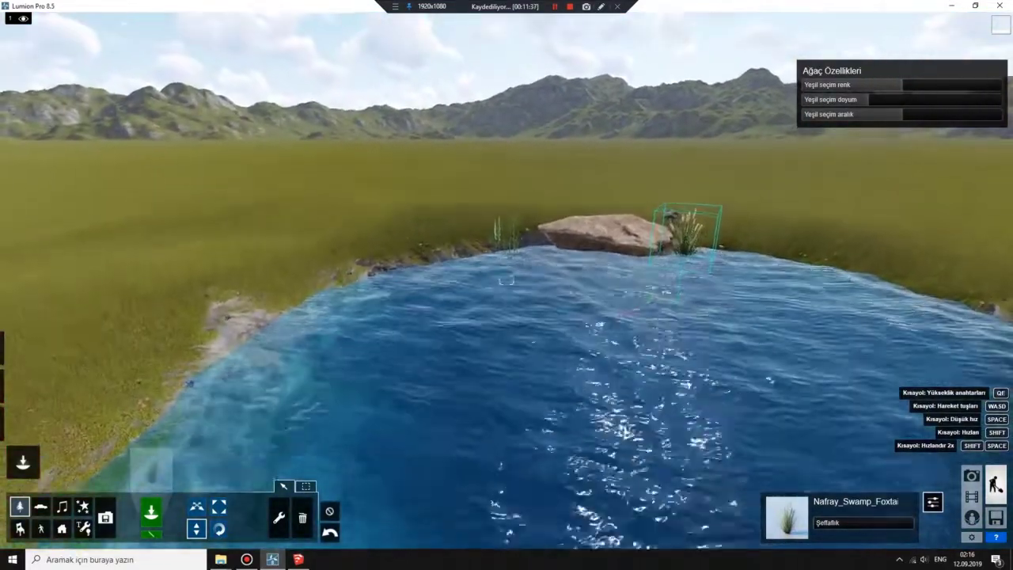
right_click_drag(507, 279, 515, 350)
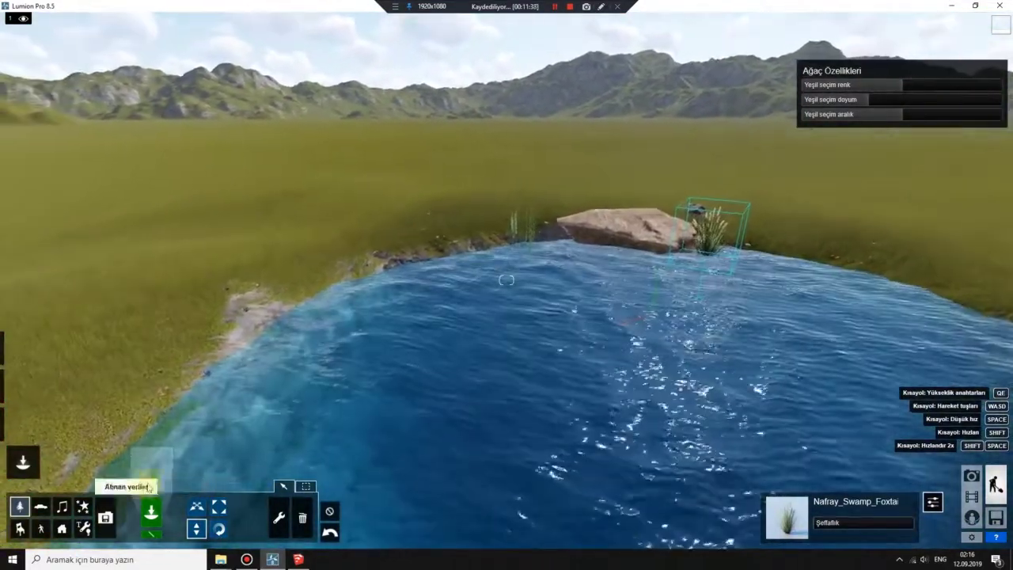
- Plant a BostonFern1_RT fern on the shore left of the rock
left_click(151, 468)
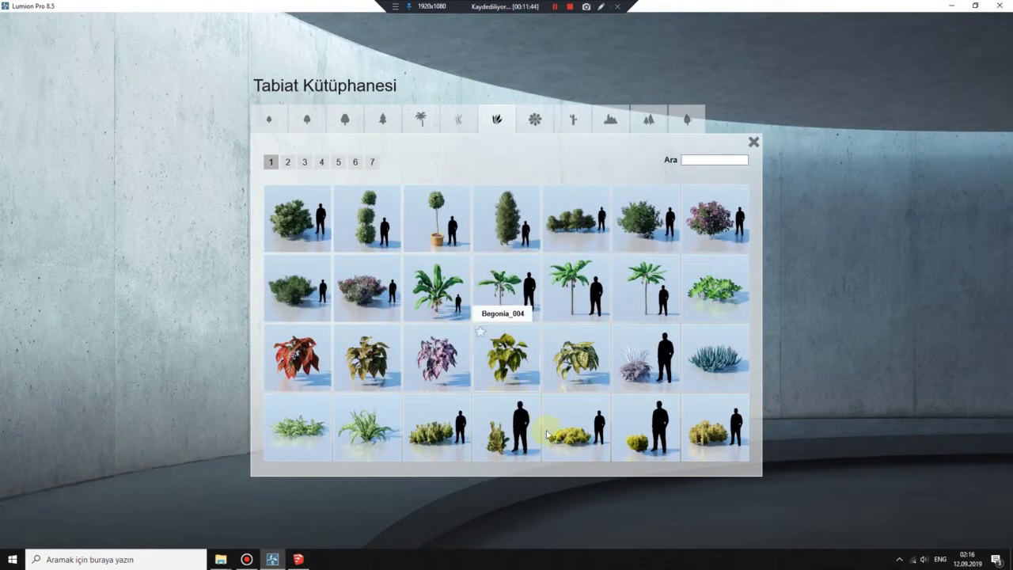
left_click(366, 442)
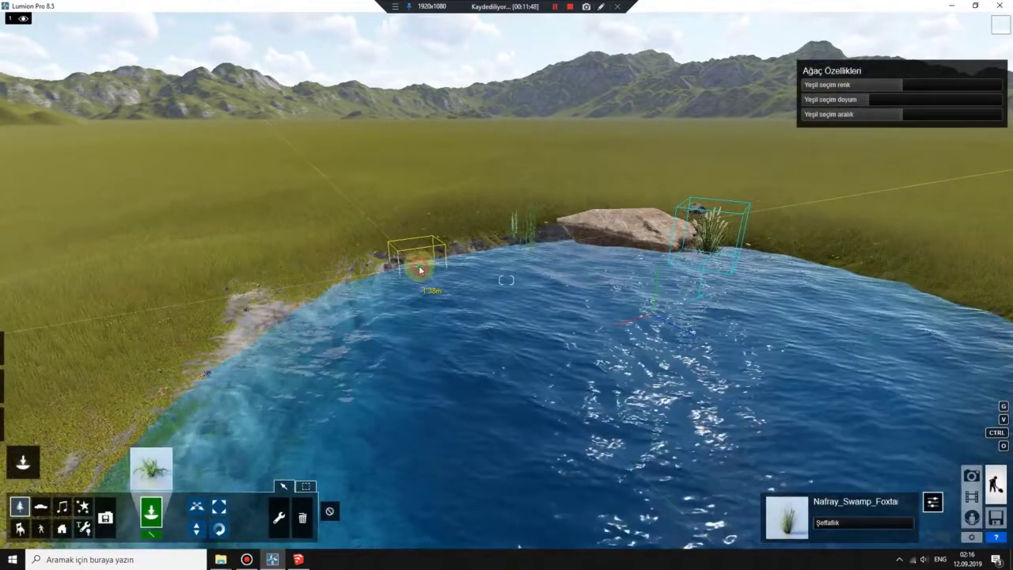
left_click(420, 269)
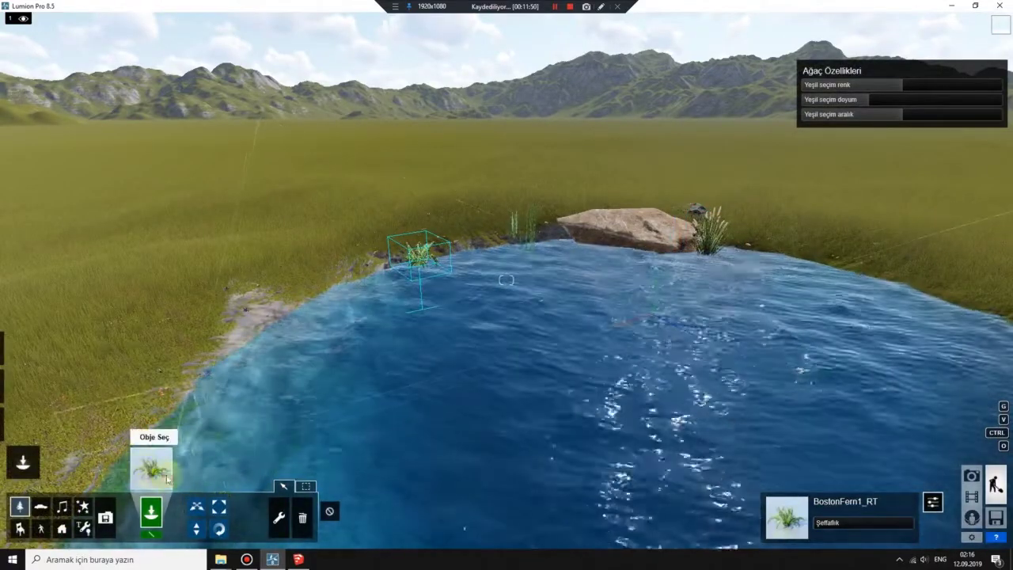
left_click(167, 477)
- Place Fountain_Grass_01 from plant page 3 at the far lake edge
left_click(286, 163)
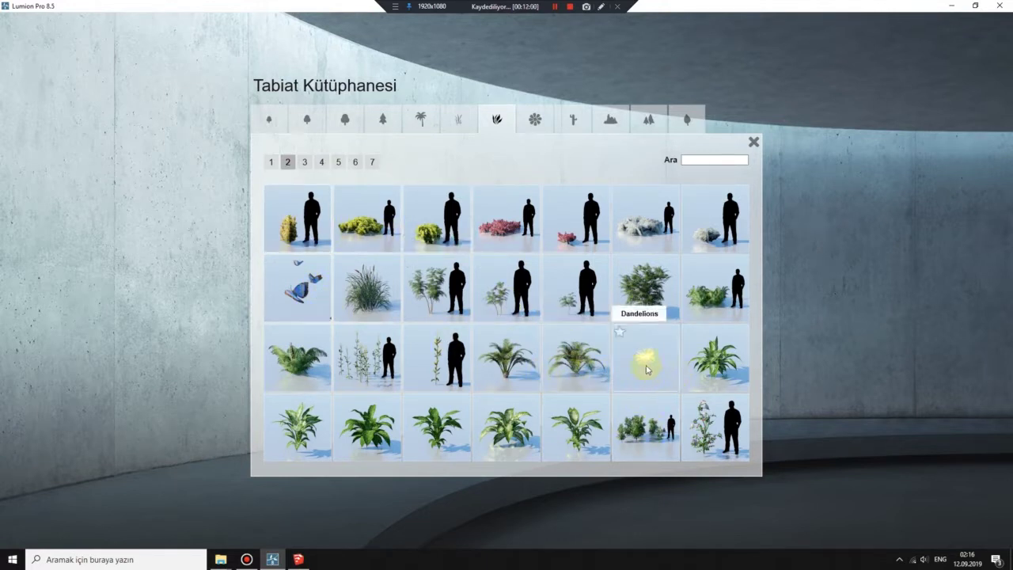
left_click(305, 162)
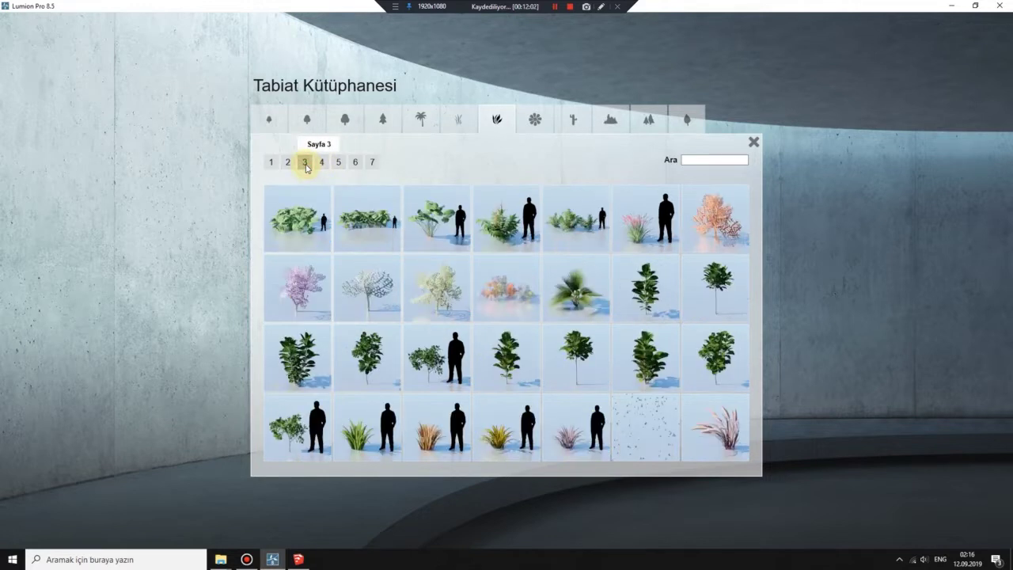
left_click(725, 445)
right_click_drag(419, 312, 512, 247)
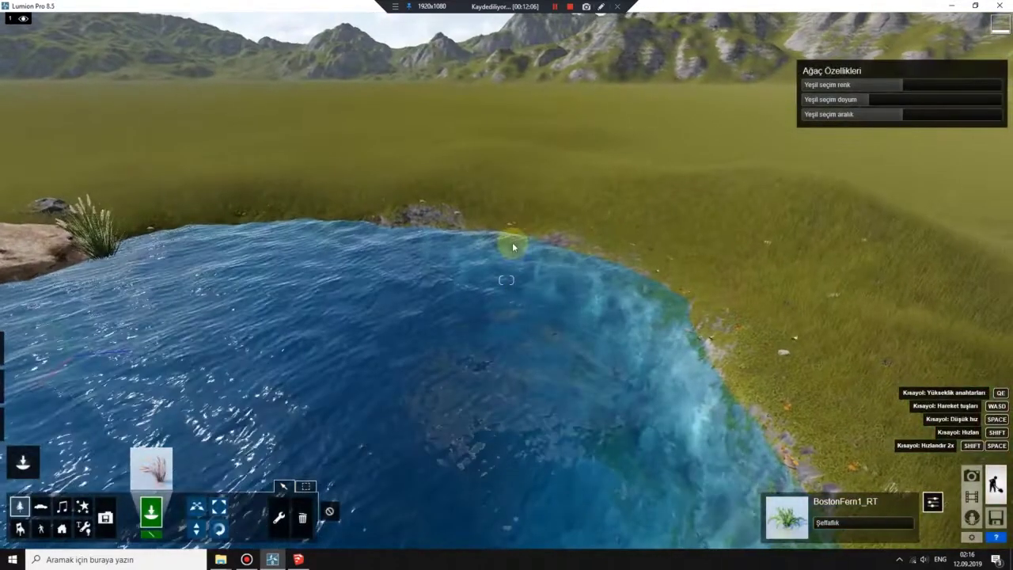
left_click(511, 247)
- Enlarge the fountain grass about 2.7x and lower it toward the water
left_click(208, 516)
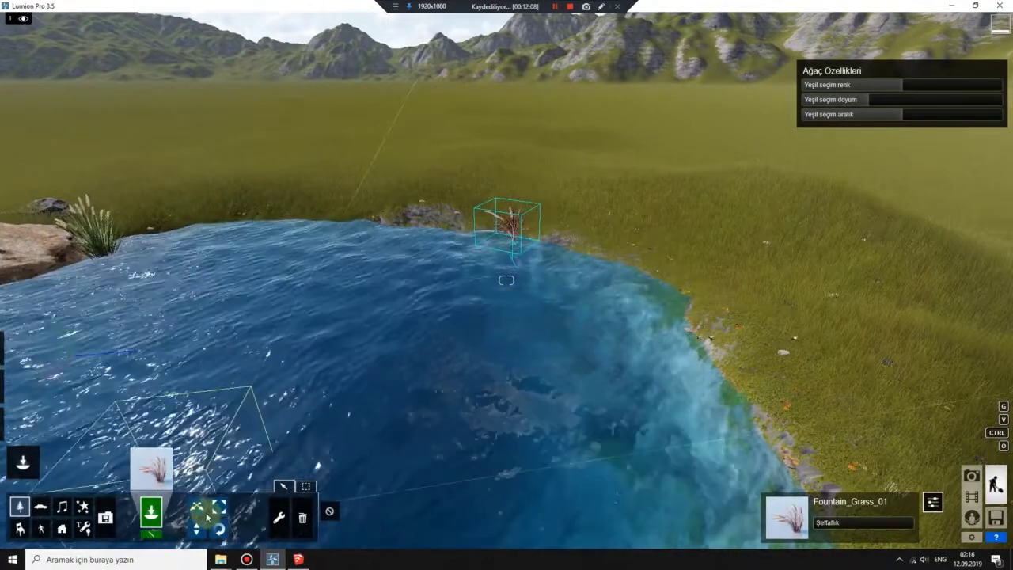
left_click(218, 506)
mouse_move(362, 508)
left_mouse_down()
mouse_move(371, 513)
mouse_move(346, 522)
left_mouse_up()
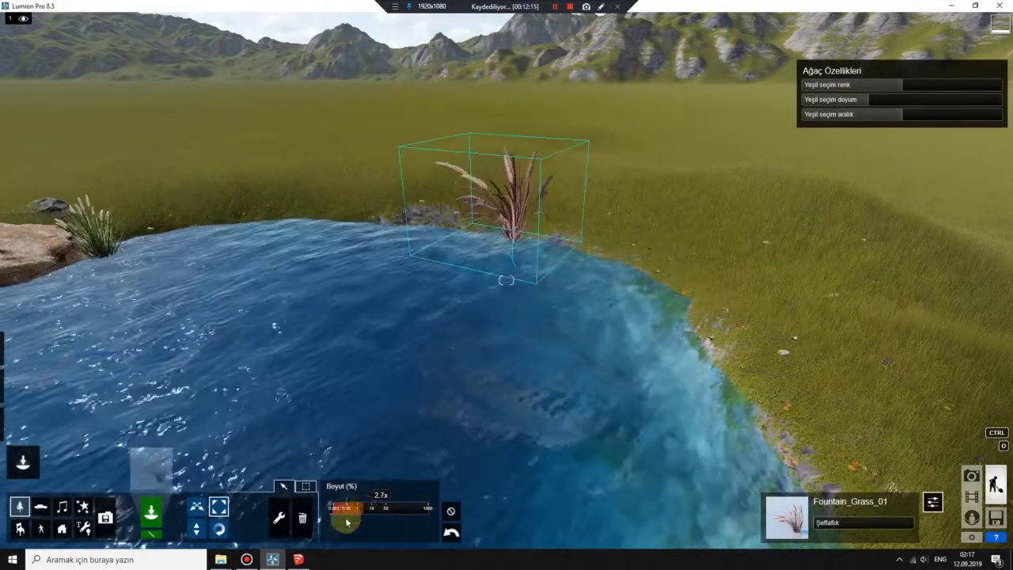
left_click(196, 527)
left_click_drag(512, 240, 512, 270)
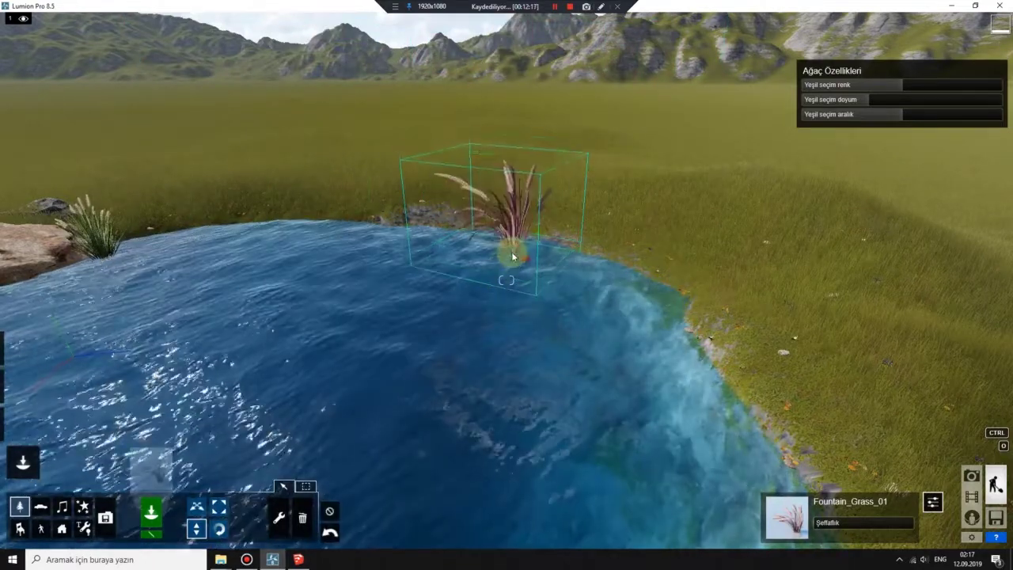
right_click_drag(512, 263, 506, 280)
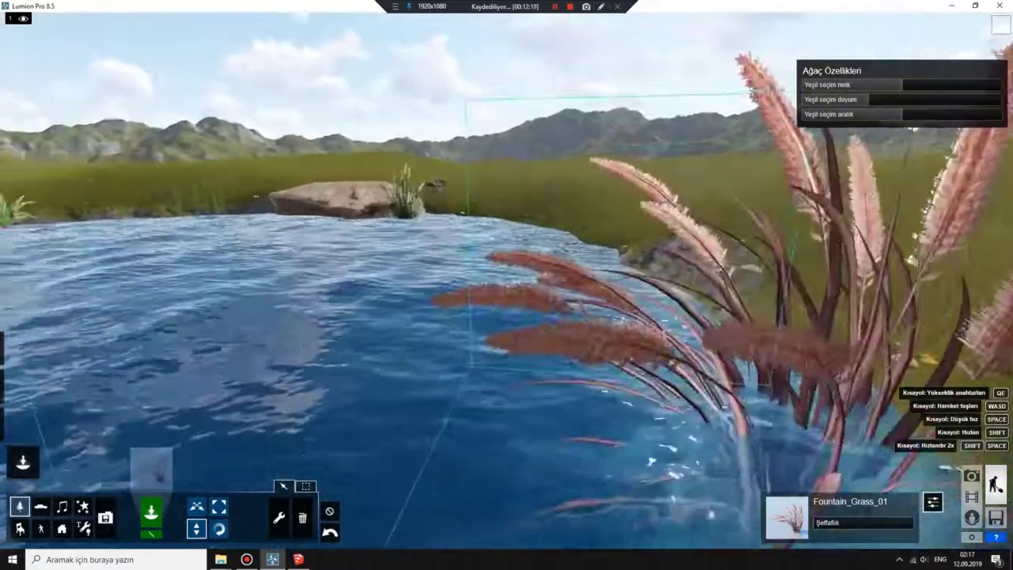
- Enlarge the fountain grass clump beside the rock to about 2.2x
key("s")
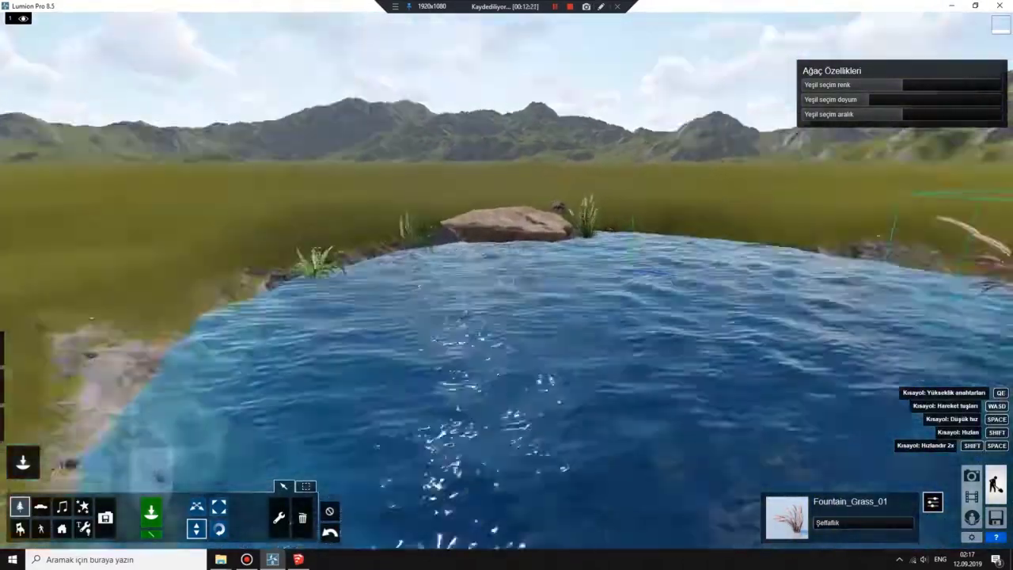
right_click_drag(372, 293, 331, 294)
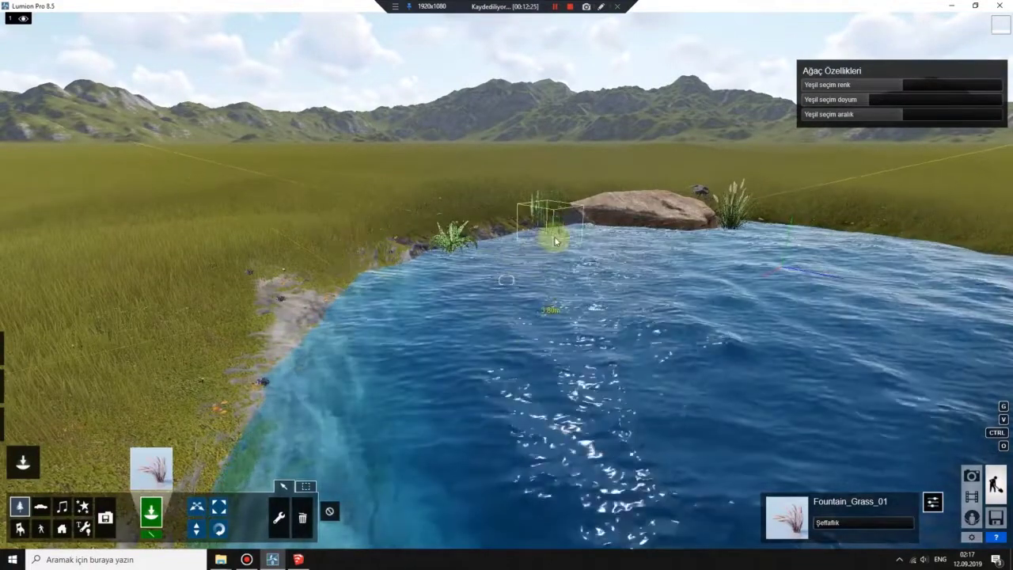
left_click(219, 506)
left_click_drag(357, 511, 362, 510)
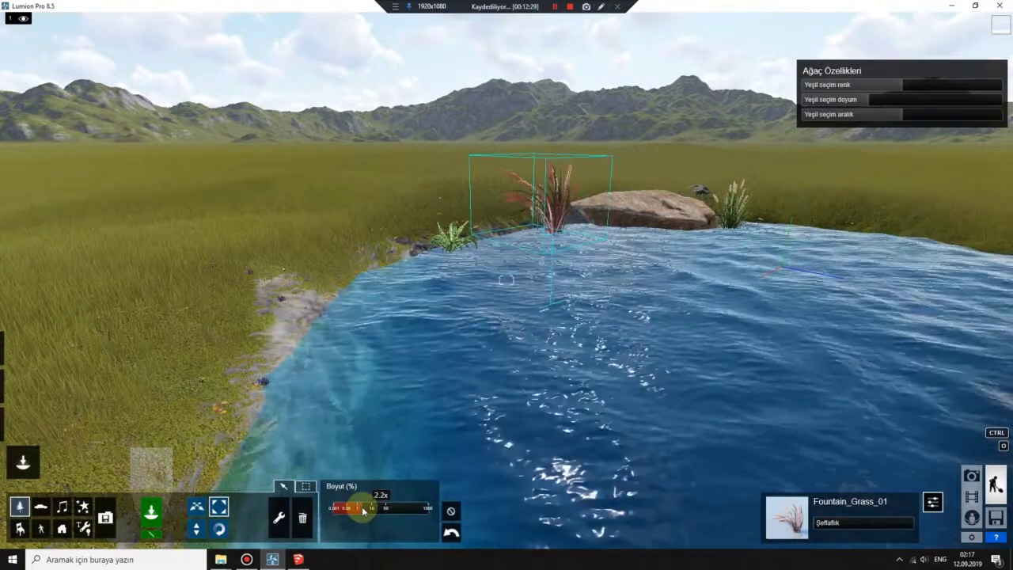
right_click_drag(360, 506, 490, 506)
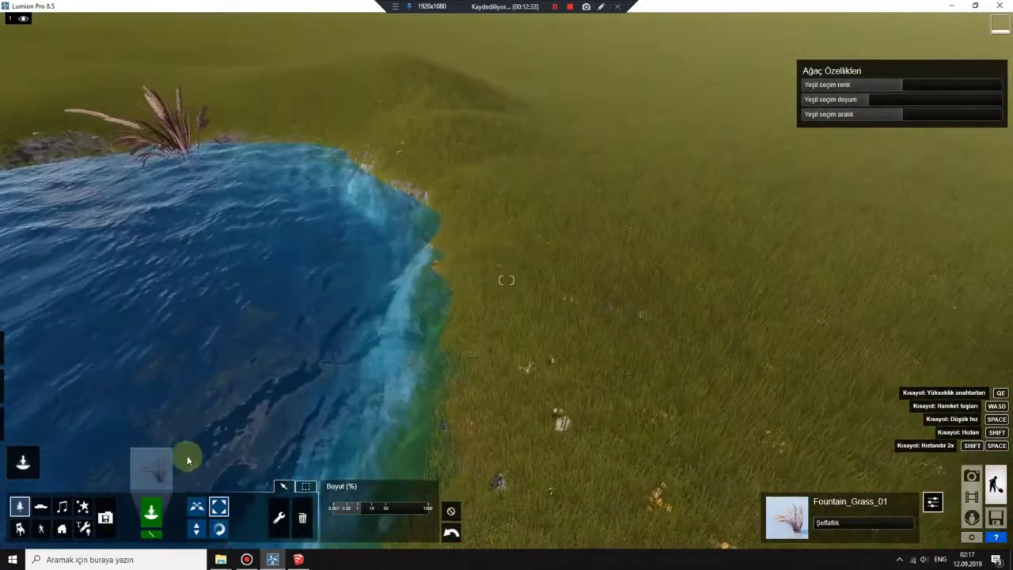
- Place a Flax_Green clump at the pond's near edge and slide it along the shoreline
left_click(151, 466)
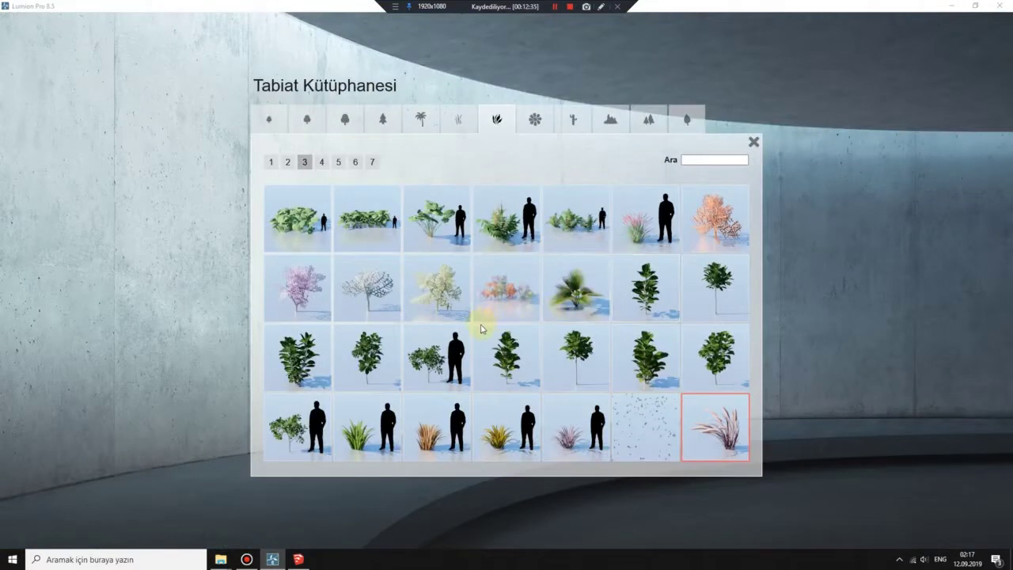
left_click(375, 439)
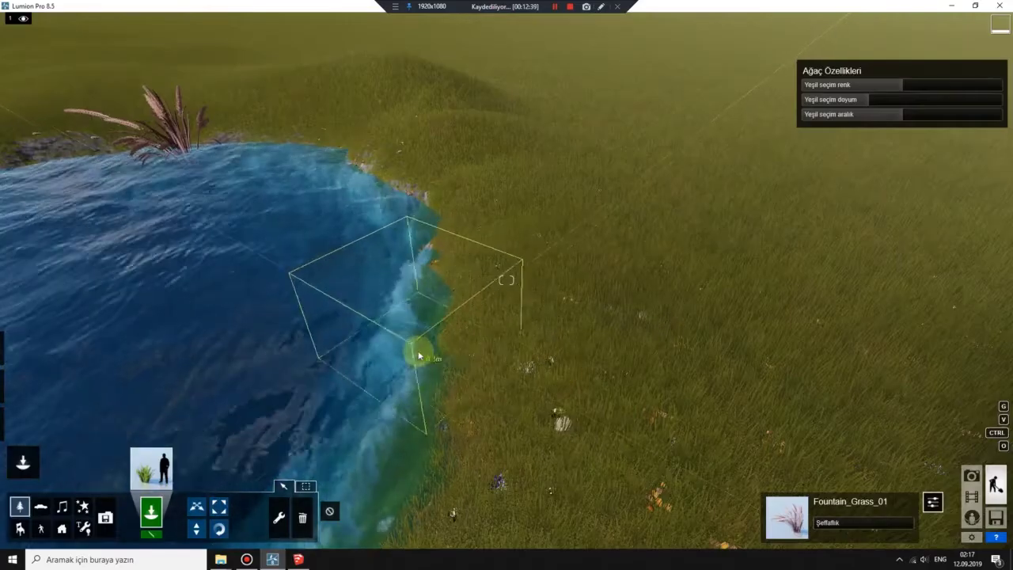
left_click(415, 352)
left_click(225, 505)
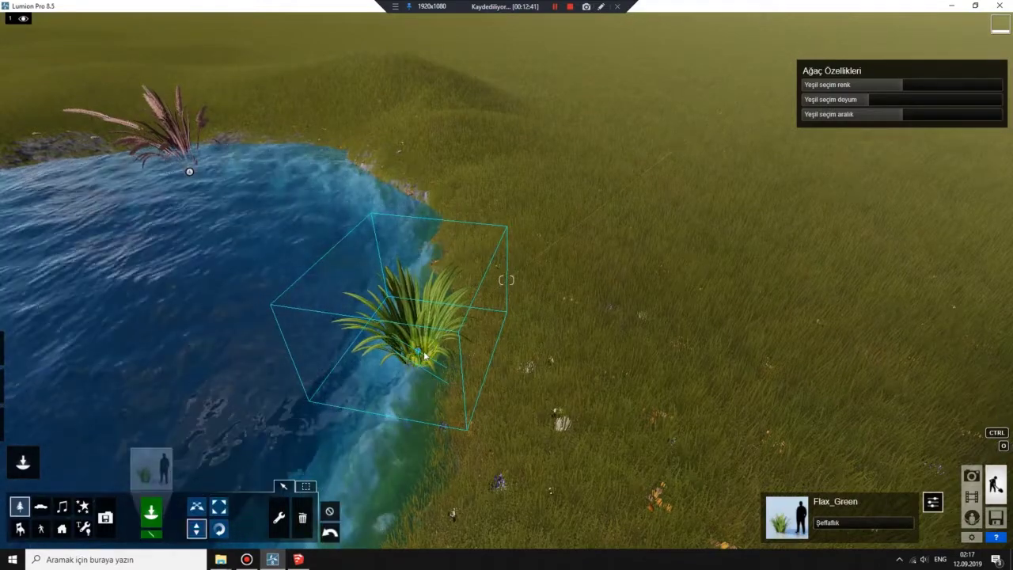
left_click_drag(413, 362, 416, 388)
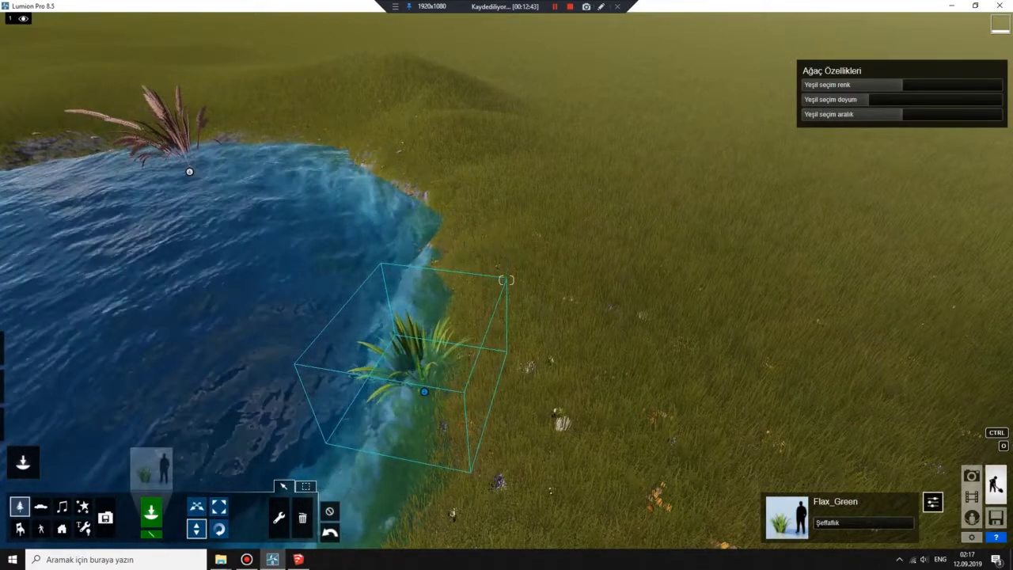
right_click_drag(416, 383, 416, 316)
right_click_drag(505, 280, 505, 279)
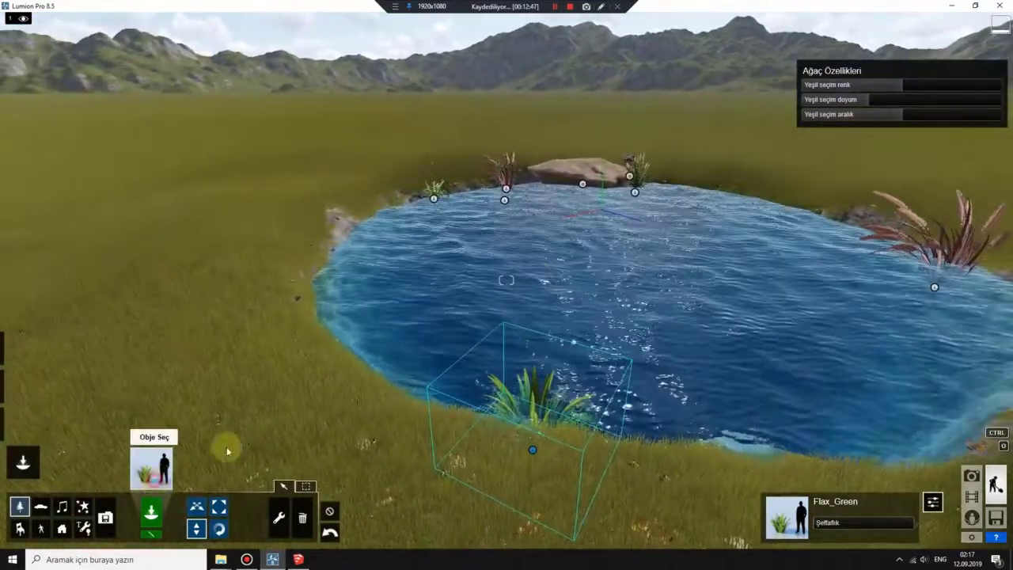
- Place a WesternSwordFern_R from plant page 7 on the pond's left edge and raise it
left_click(152, 468)
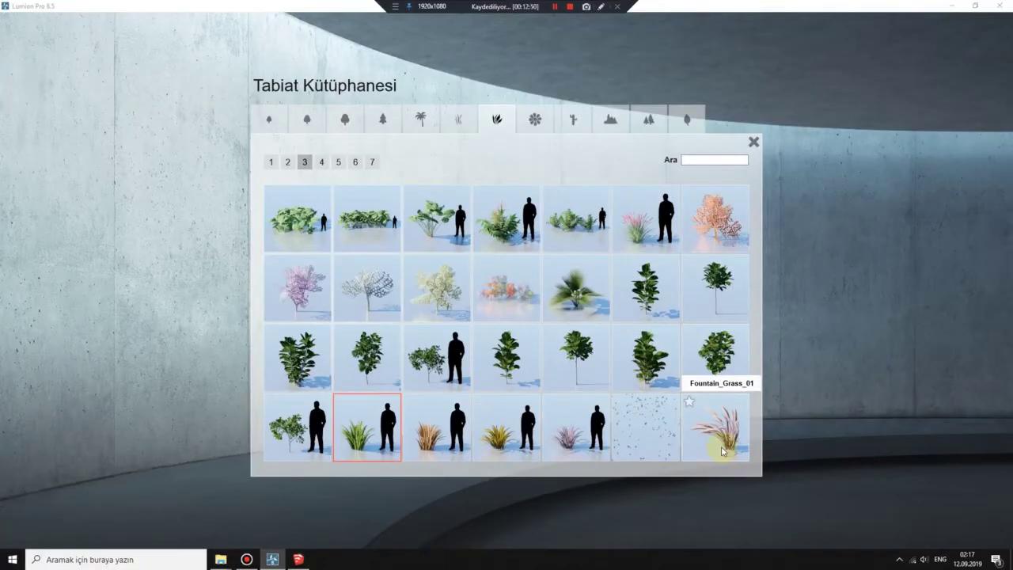
left_click(323, 163)
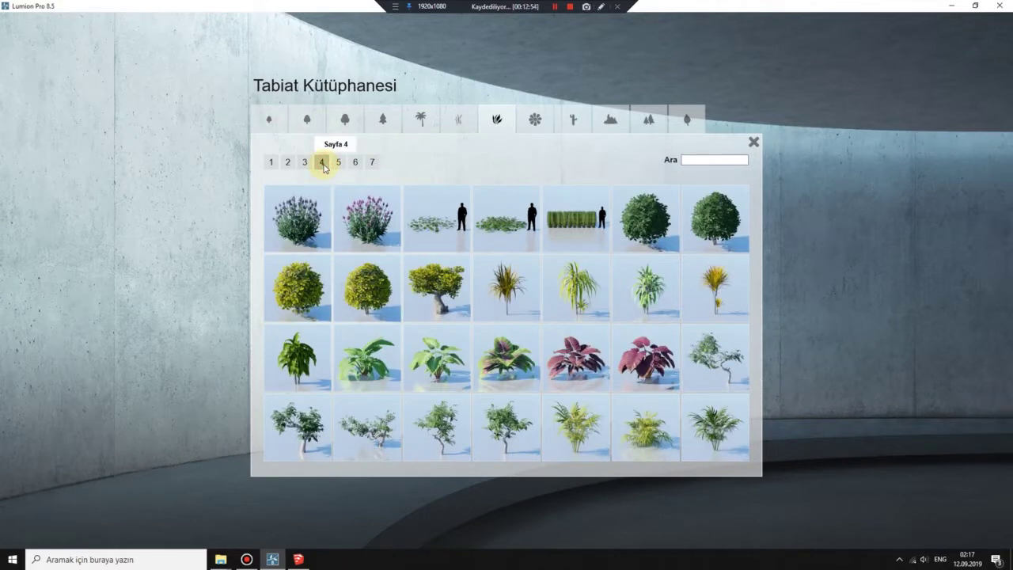
left_click(337, 162)
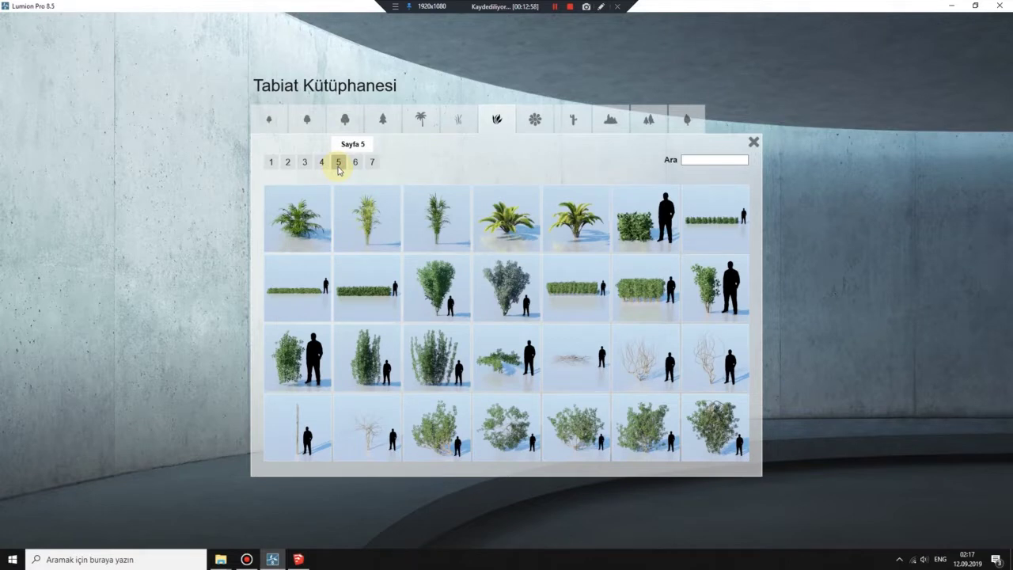
left_click(355, 164)
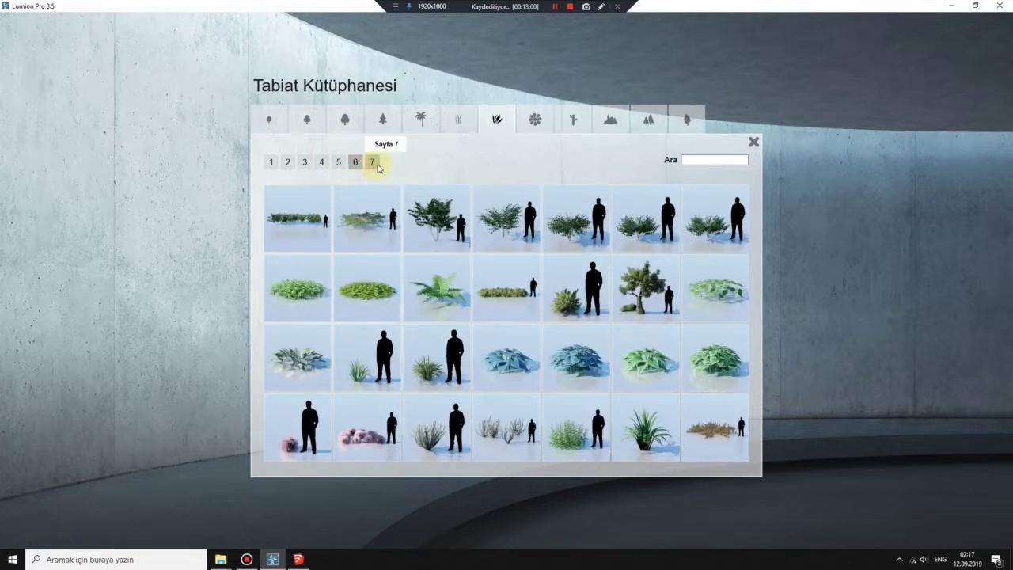
left_click(372, 163)
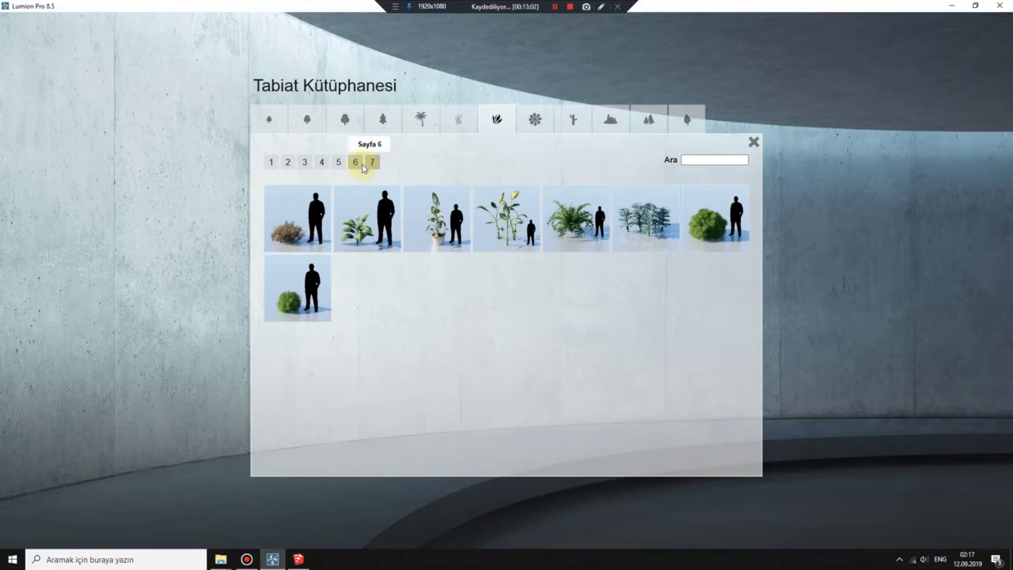
left_click(569, 232)
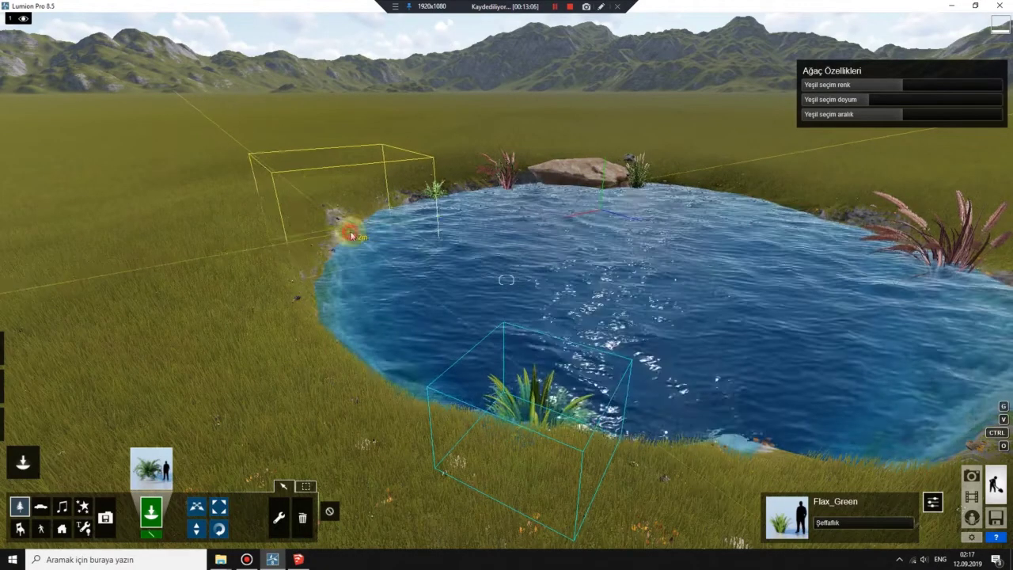
left_click(351, 235)
left_click(196, 527)
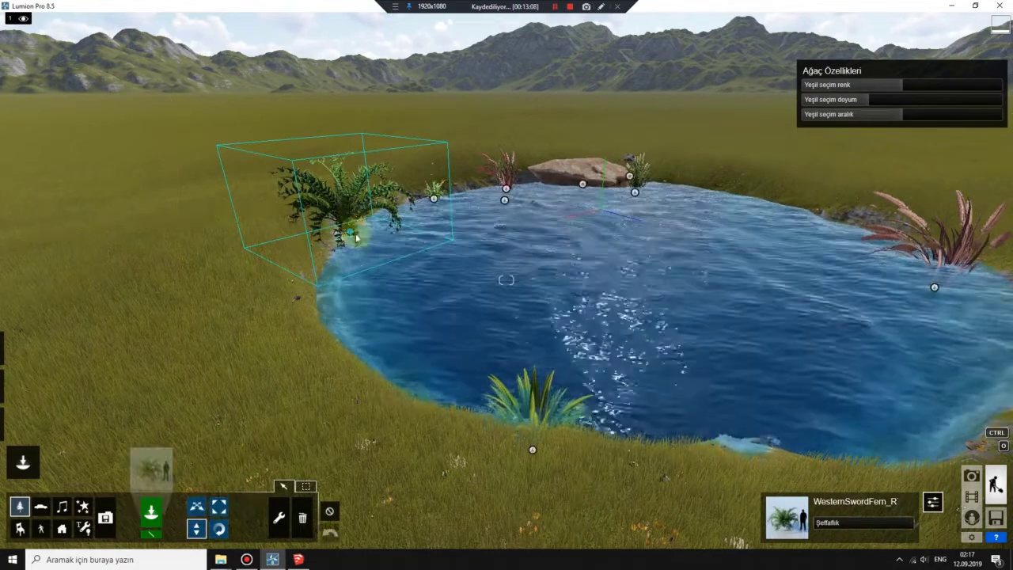
left_click_drag(354, 269, 347, 246)
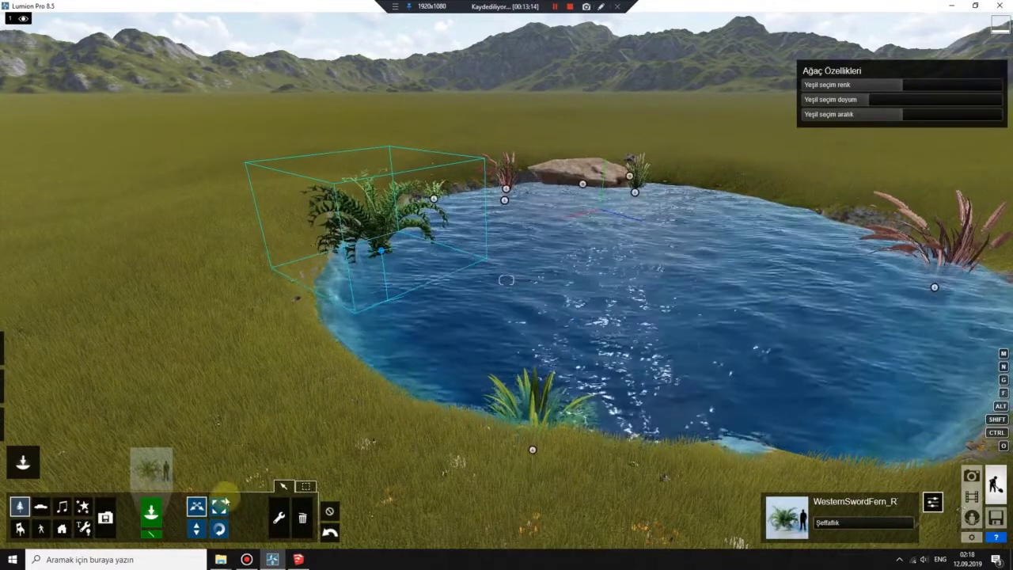
- Lower the sword fern down onto the bank
left_click(195, 528)
left_click_drag(381, 251, 390, 287)
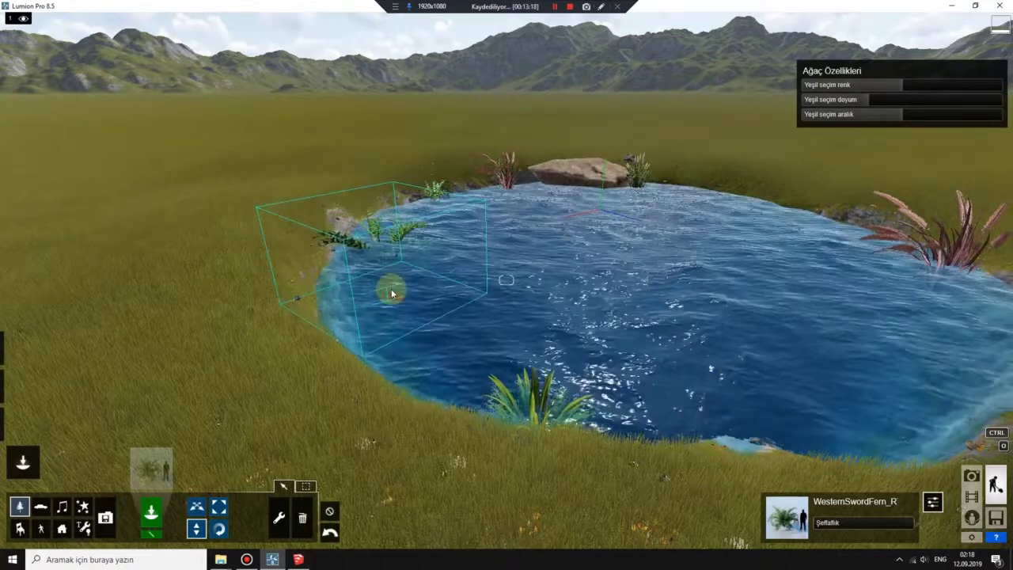
mouse_move(390, 287)
right_mouse_down()
mouse_move(390, 316)
mouse_move(364, 317)
mouse_move(389, 285)
right_mouse_up()
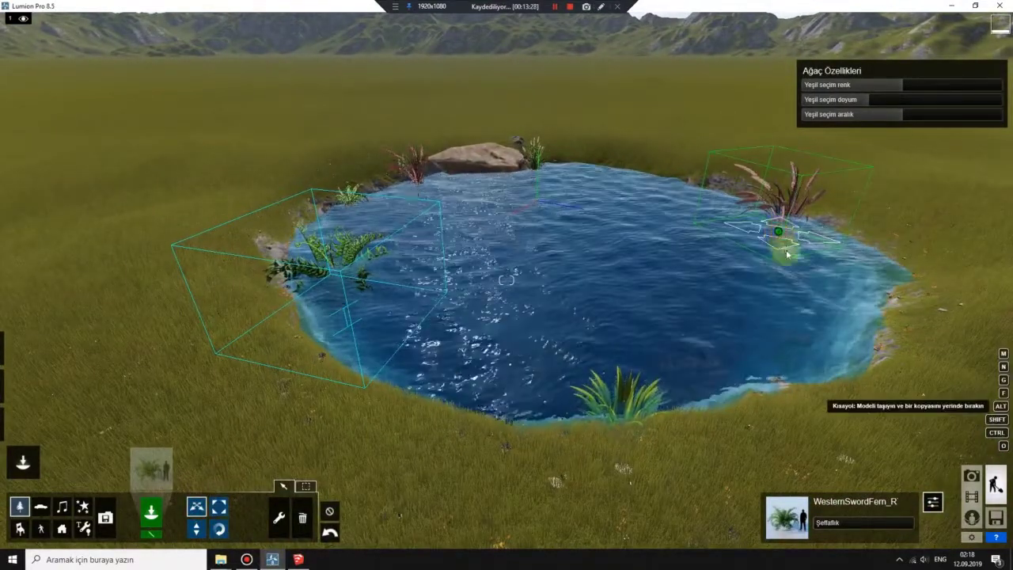
- Alt-drag a copy of the fountain grass onto the near shore and shrink it
mouse_move(779, 234)
left_mouse_down("alt")
mouse_move(702, 385)
mouse_move(682, 390)
left_mouse_up("alt")
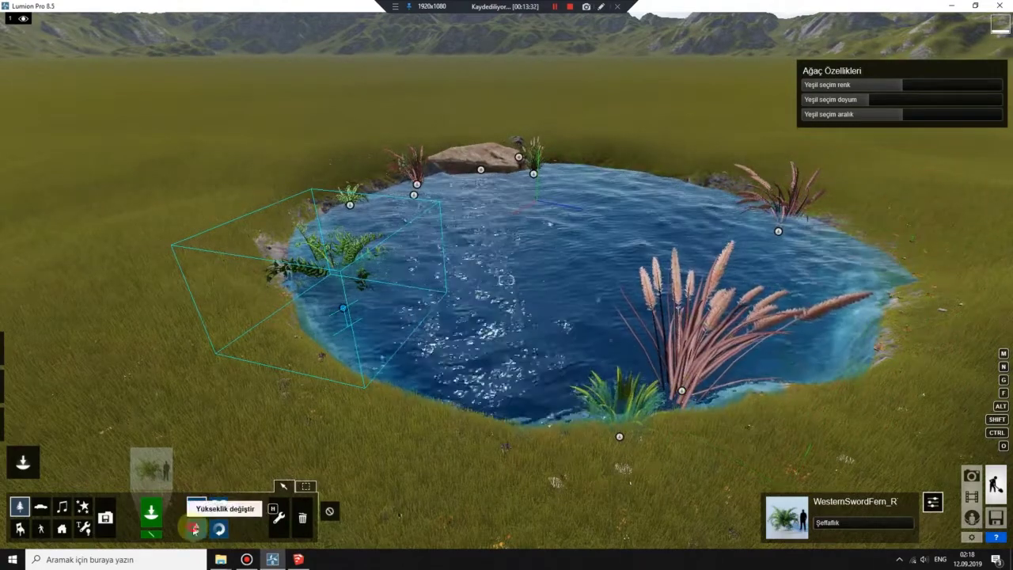
left_click(659, 449, "ctrl")
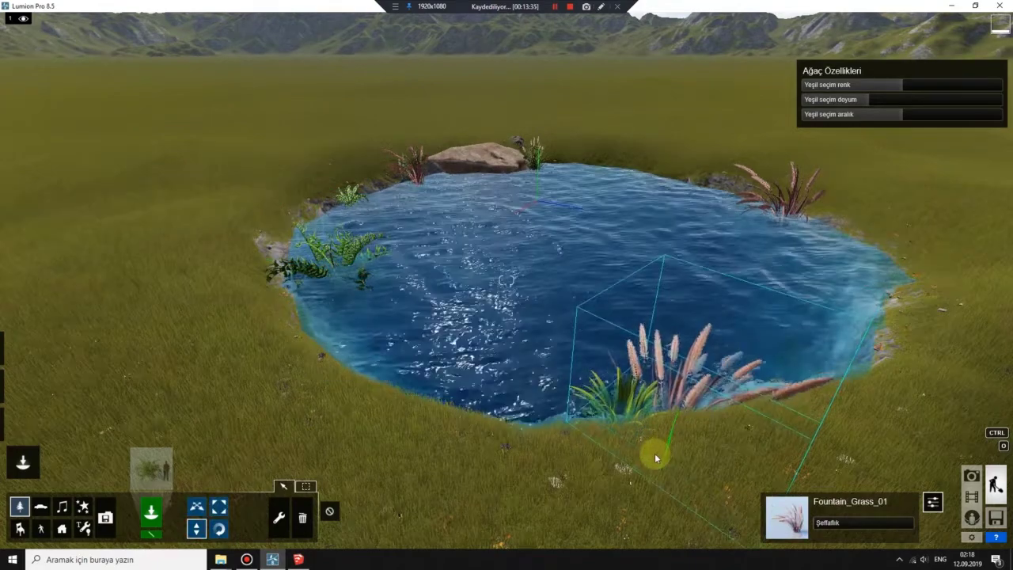
left_click(213, 505)
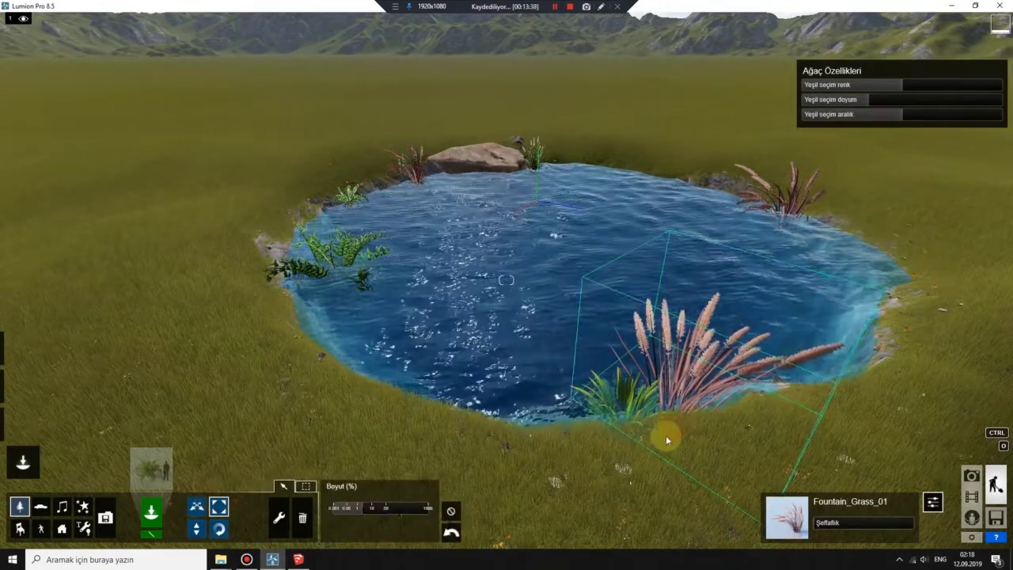
left_click_drag(665, 435, 569, 436)
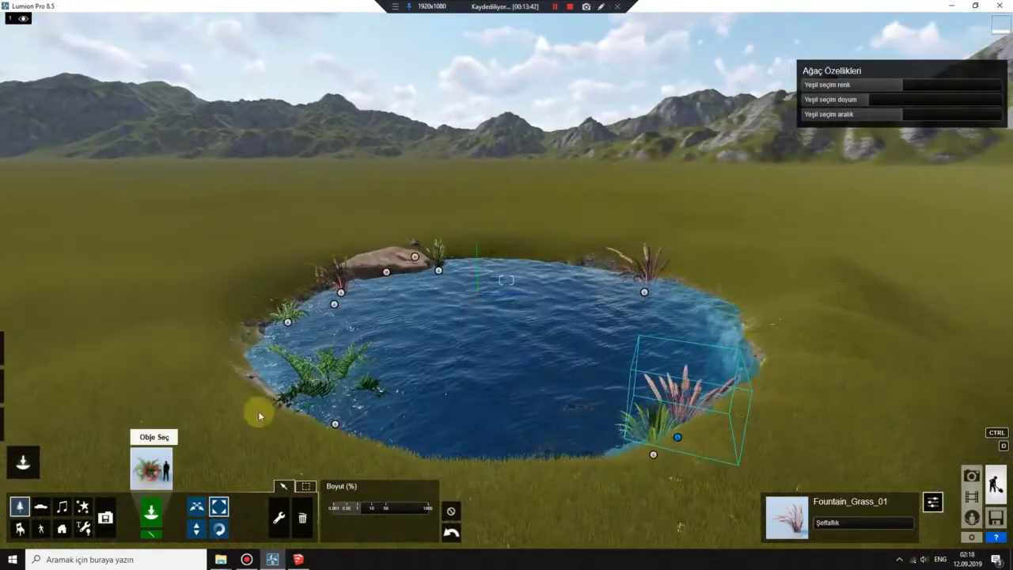
- Place a dark stone from the Rocks tab on the pond's right edge
left_click(152, 467)
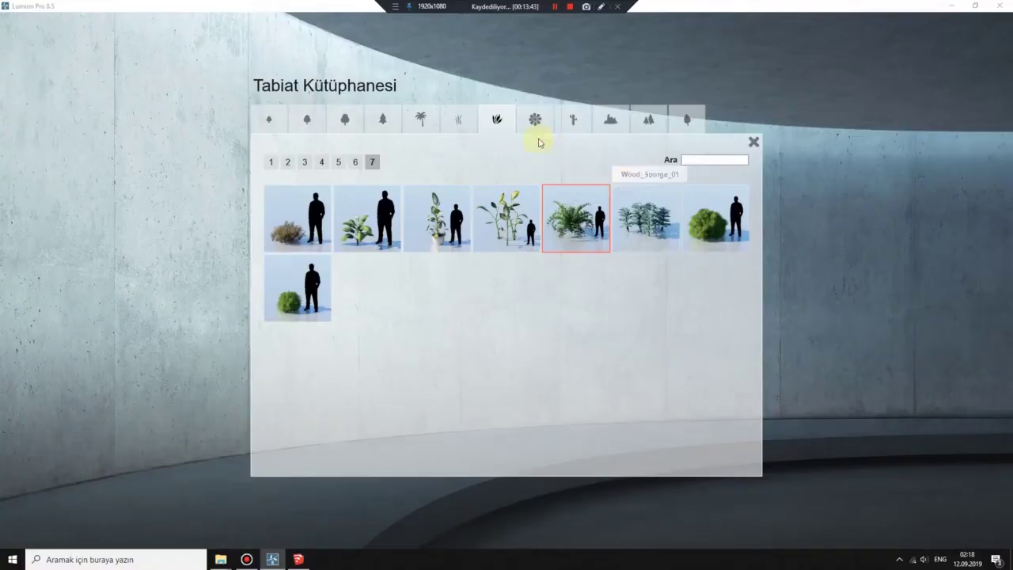
left_click(610, 118)
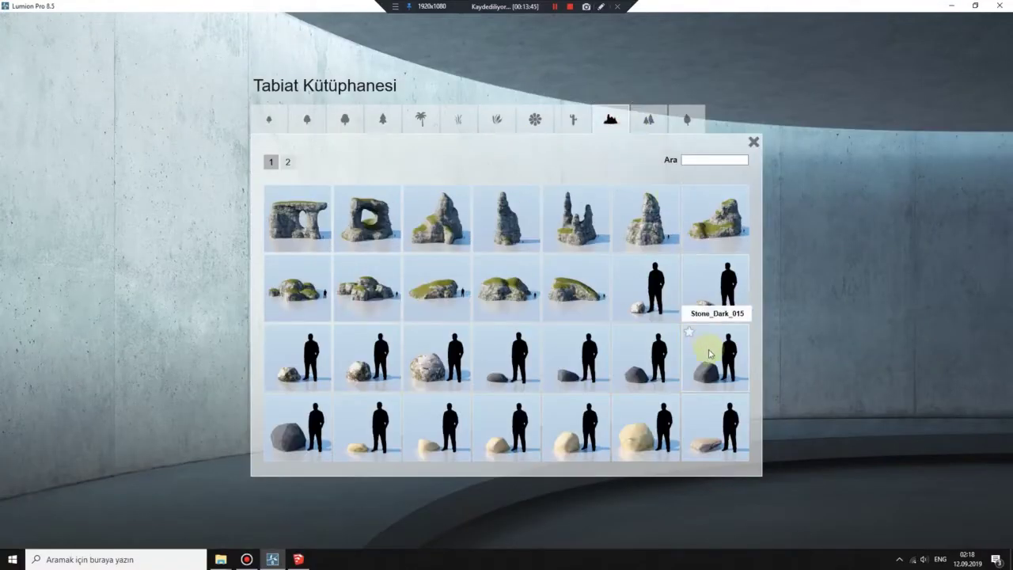
left_click(441, 369)
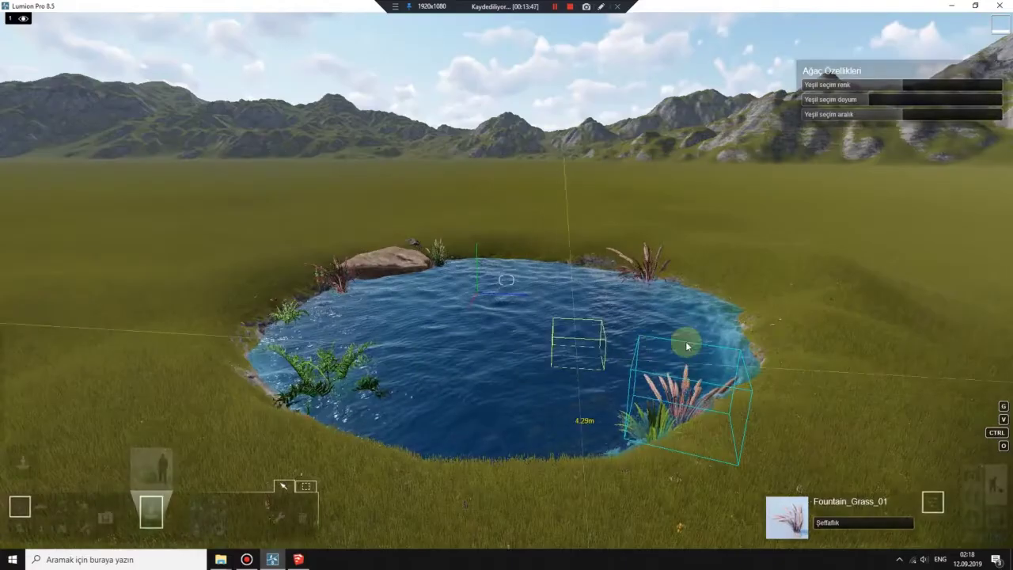
left_click(740, 310)
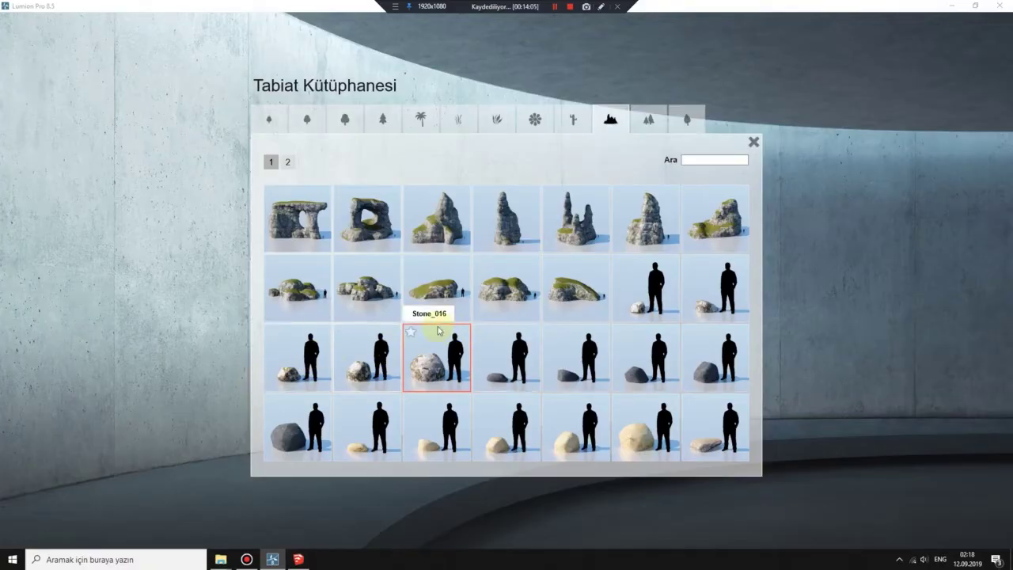
- Place Rocks_MiddleStones_001 mossy rock islets in the back-right part of the pond
left_click(298, 296)
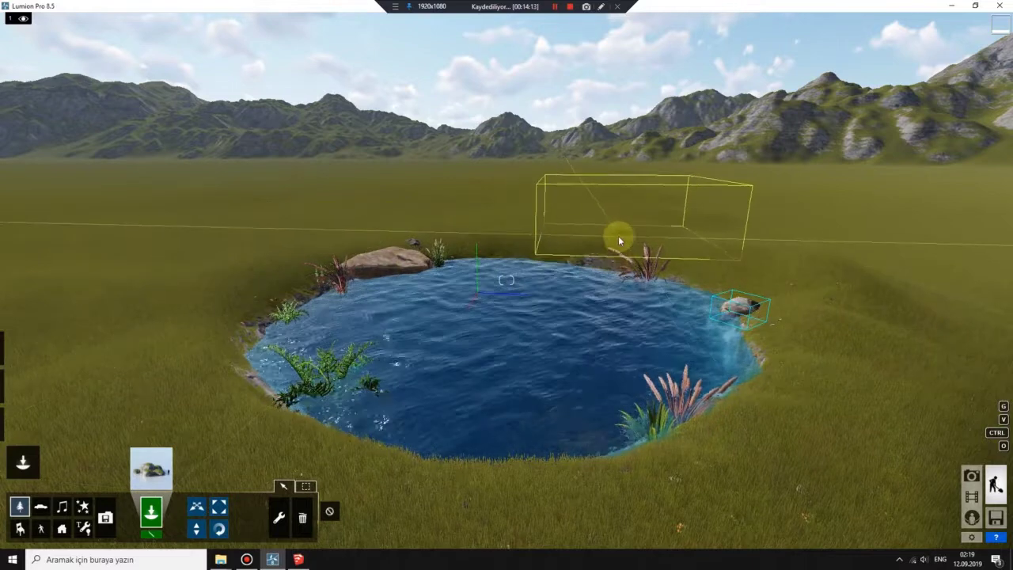
left_click(583, 271)
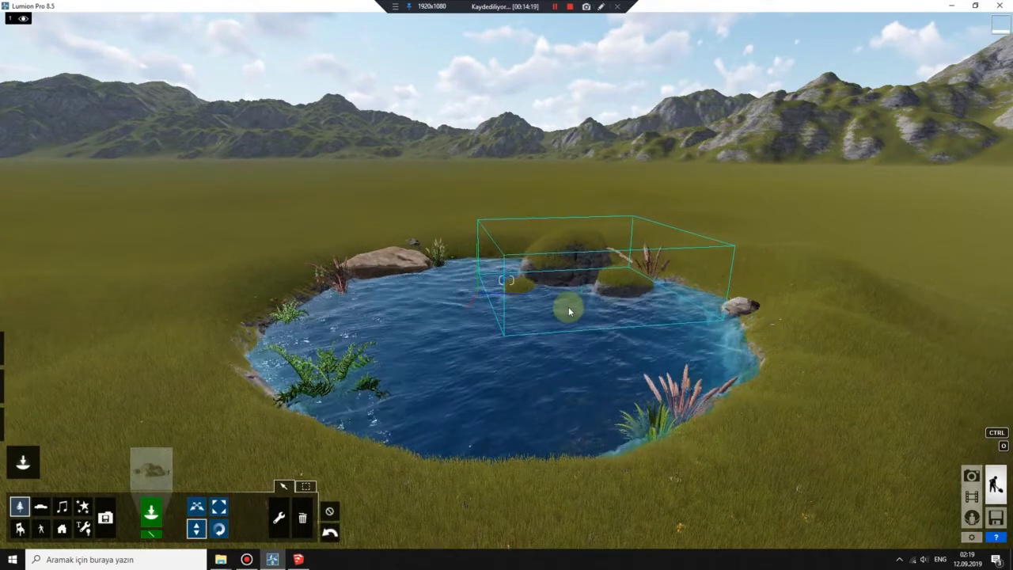
scroll(594, 296, "up", 3)
scroll(508, 280, "up", 3)
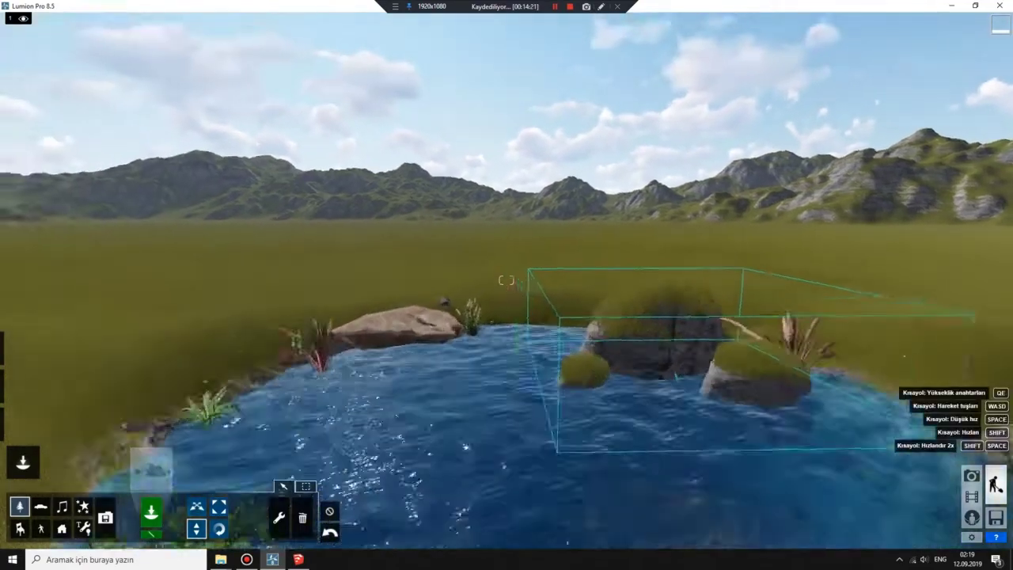
scroll(508, 280, "up", 3)
scroll(507, 281, "up", 2)
- Zoom and orbit around the pond to inspect the new mossy rock islets
right_click_drag(506, 280, 506, 280)
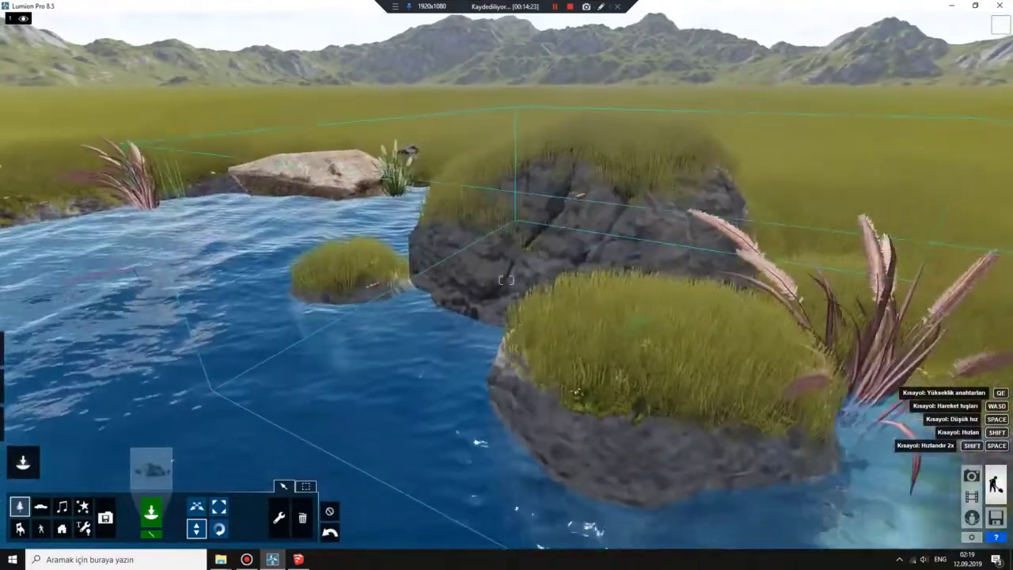
scroll(506, 280, "down", 3)
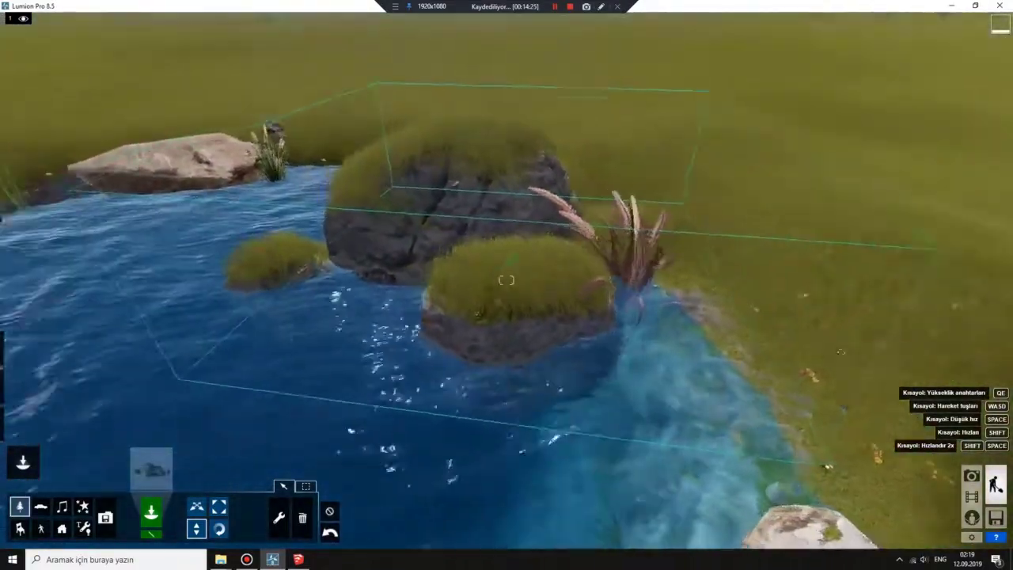
scroll(506, 280, "down", 3)
right_click_drag(506, 280, 506, 280)
scroll(506, 280, "down", 3)
scroll(507, 280, "up", 3)
scroll(506, 280, "up", 3)
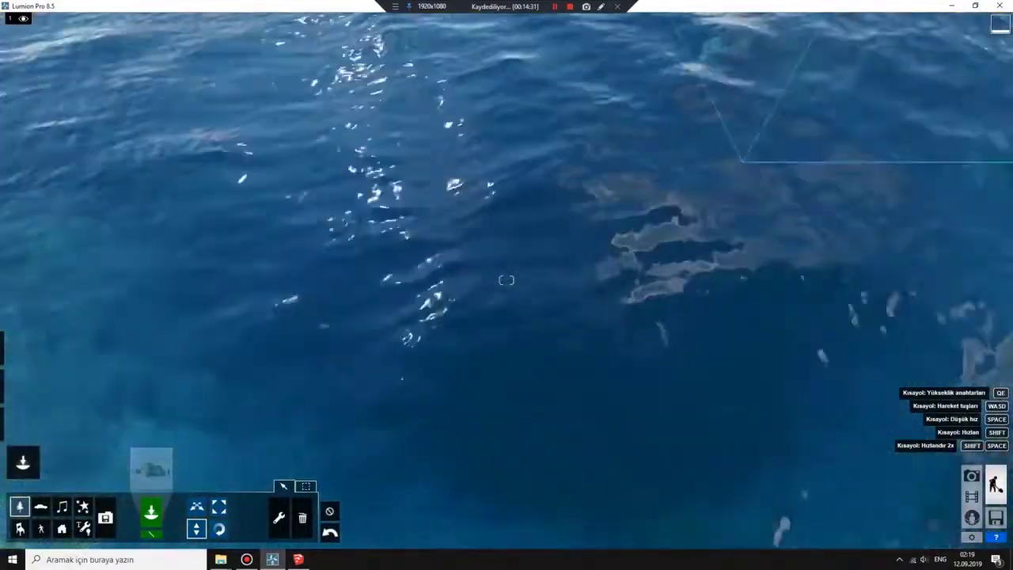
scroll(506, 280, "up", 2)
scroll(507, 280, "down", 3)
scroll(506, 280, "down", 5)
right_click_drag(506, 280, 506, 280)
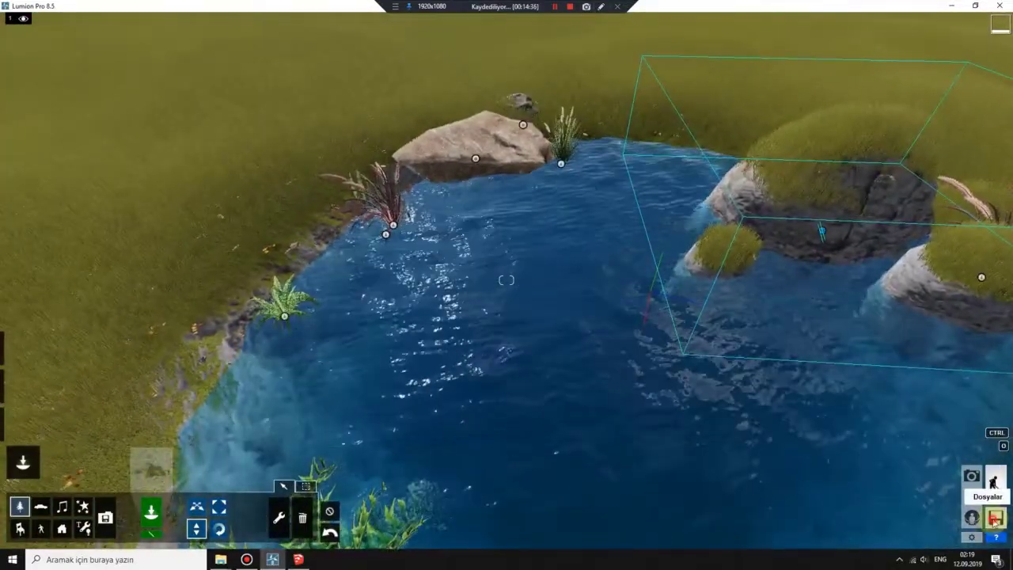
- Save the scene over sahnemiz.ls8 with Üzerine Kaydet and return to the editor
left_click(995, 518)
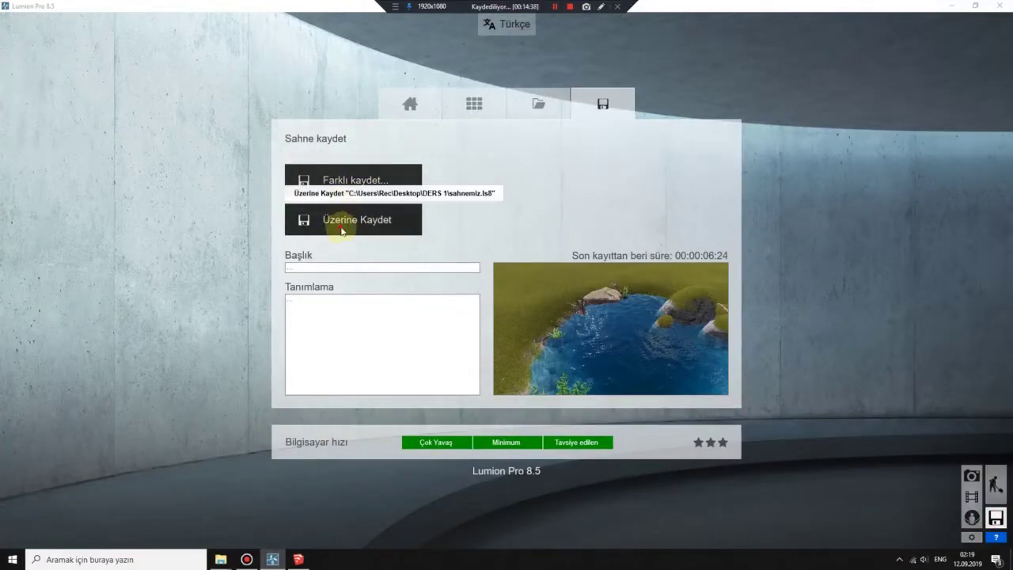
left_click(995, 486)
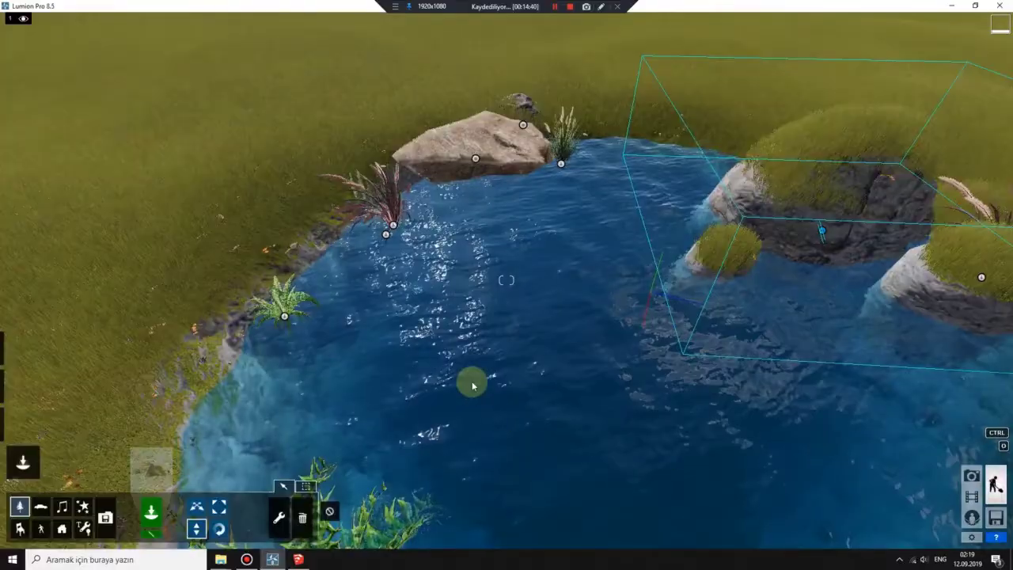
scroll(602, 534, "down", 5)
scroll(602, 535, "up", 5)
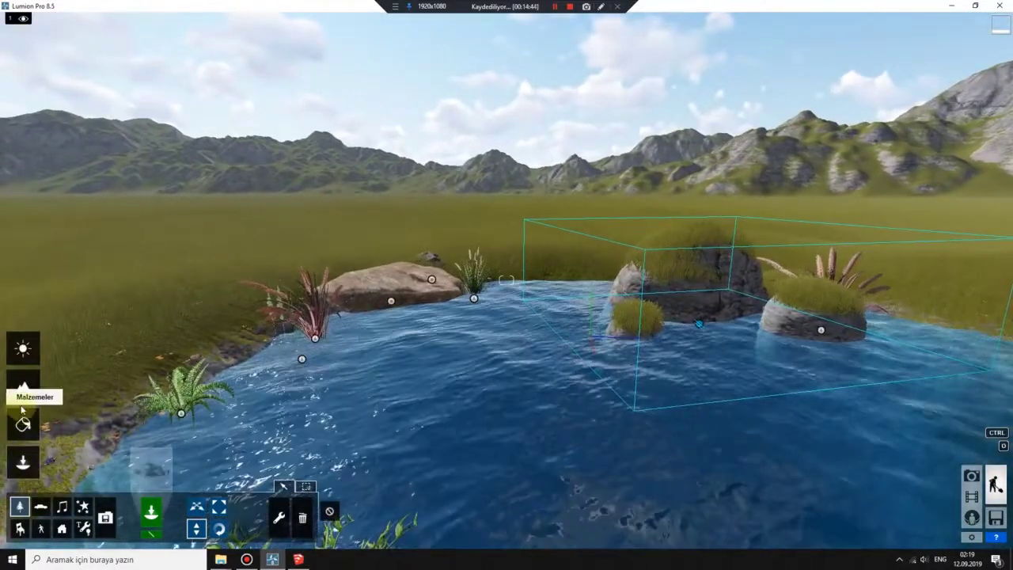
left_click(23, 390)
left_click(19, 506)
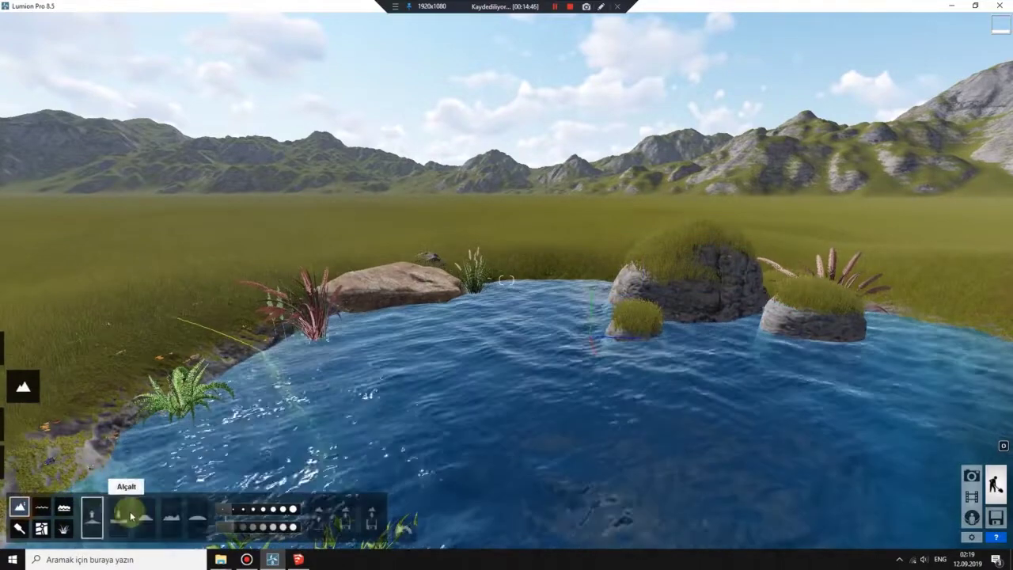
left_click(93, 518)
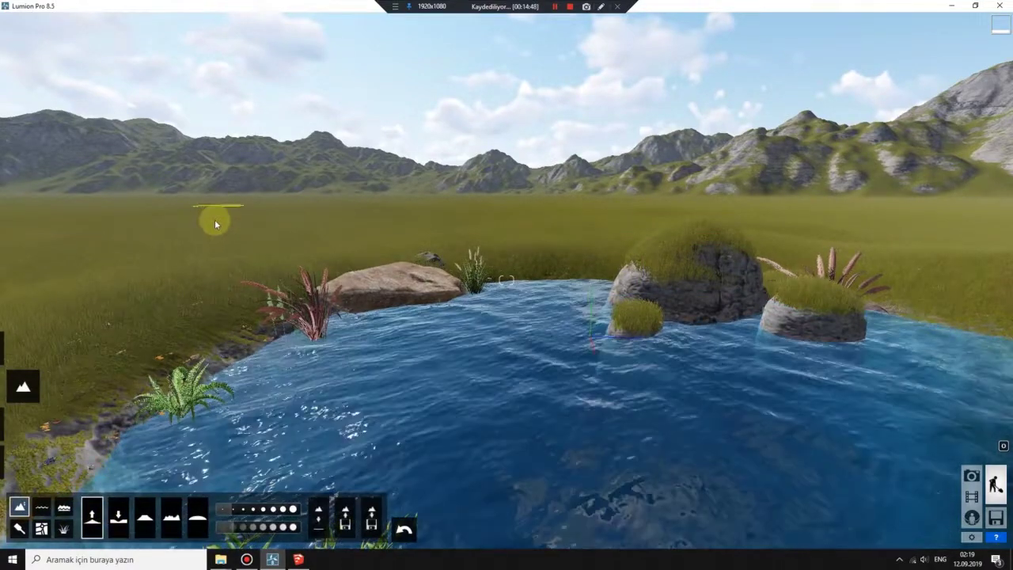
key("w")
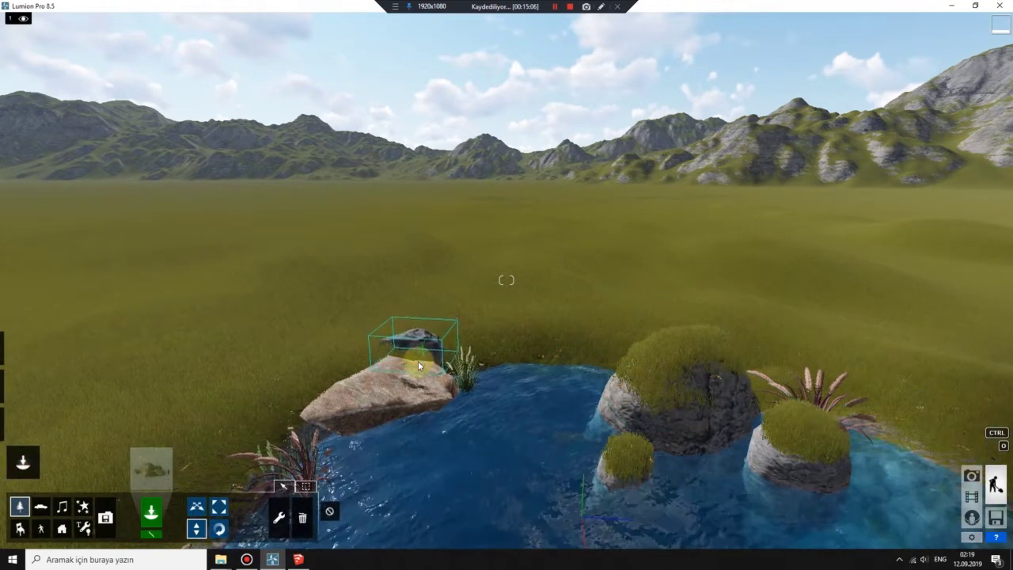
- Place pink Gulf_Muhly_Round grass clumps on the mossy islet rock and the far meadow behind the pond
right_click_drag(418, 361, 418, 332)
key("s")
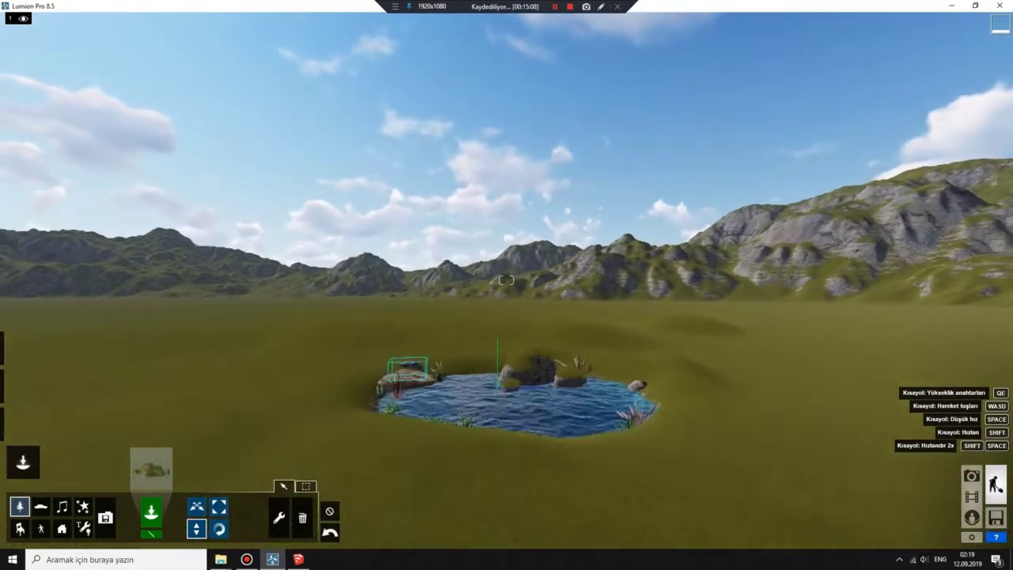
key("w")
right_click_drag(506, 285, 507, 317)
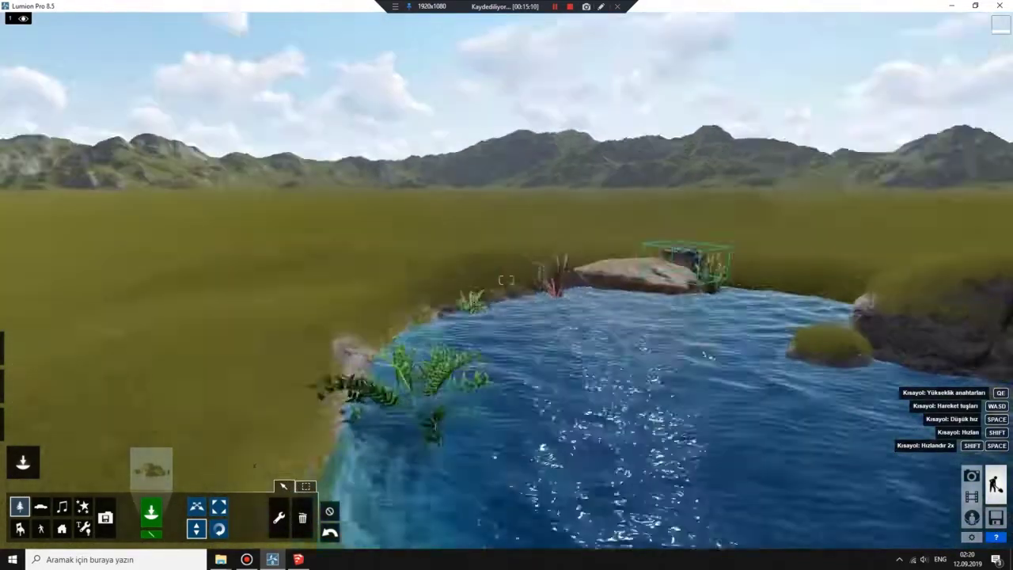
right_click_drag(506, 279, 506, 280)
key("w")
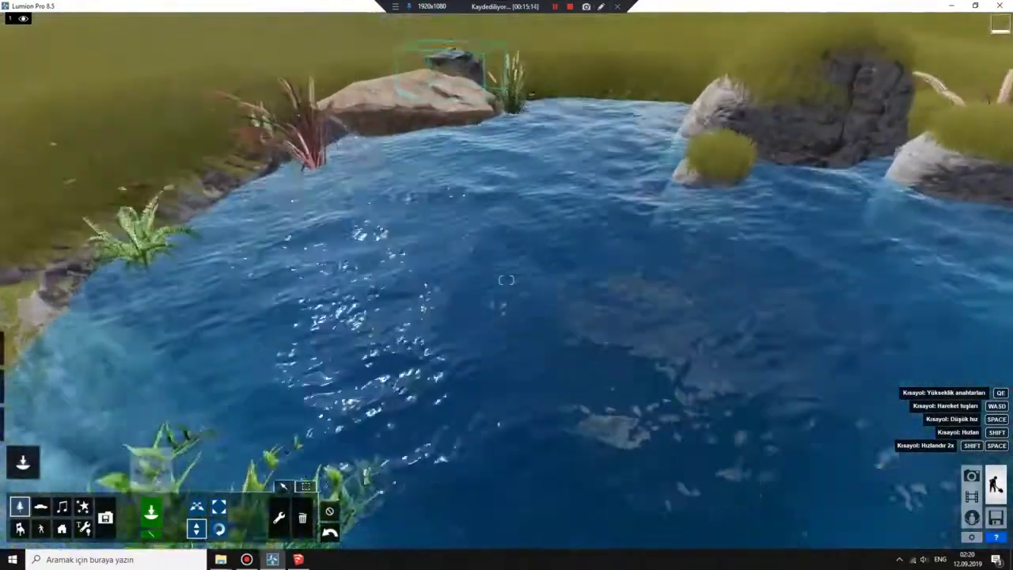
key("s")
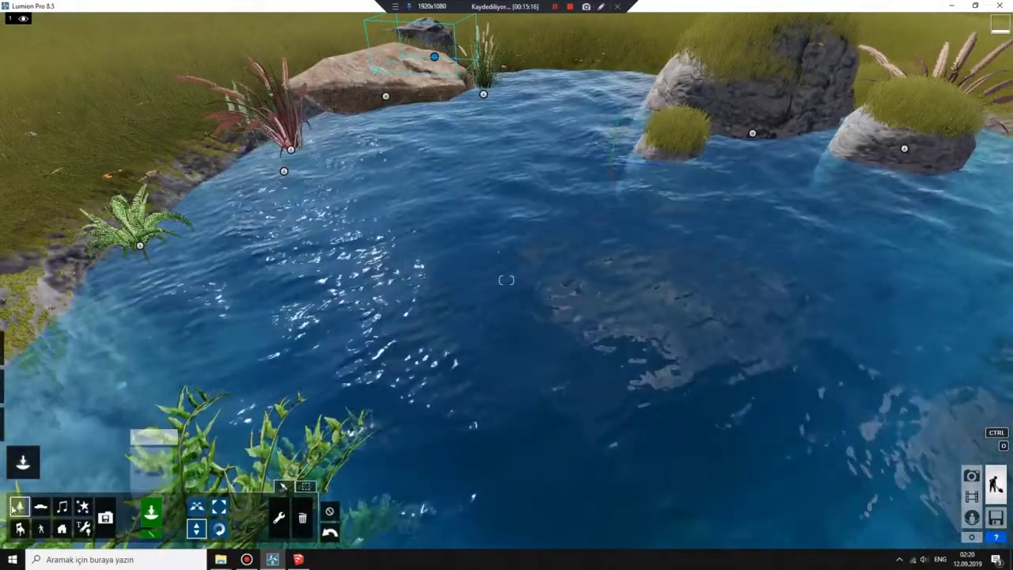
left_click(151, 513)
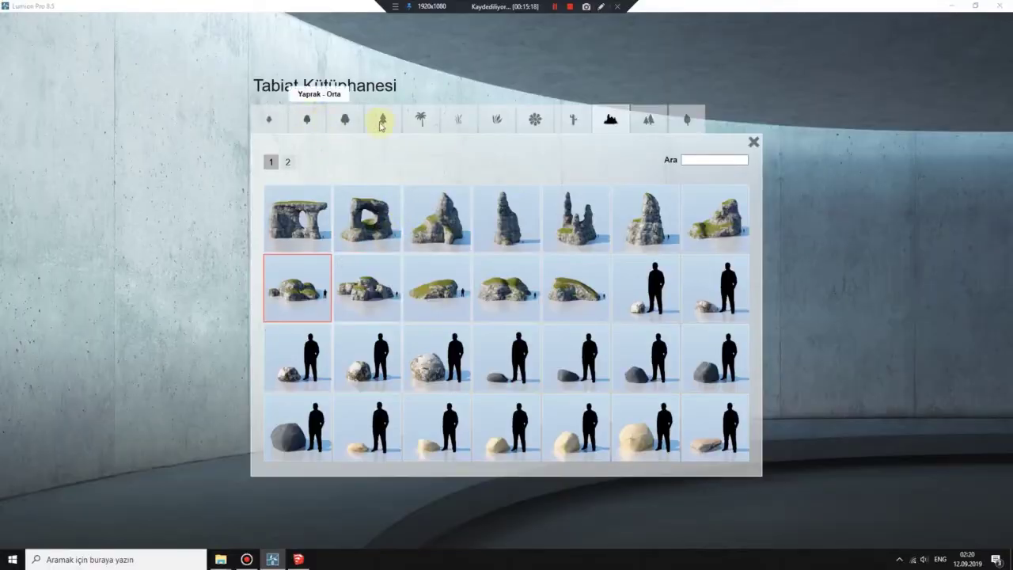
left_click(454, 120)
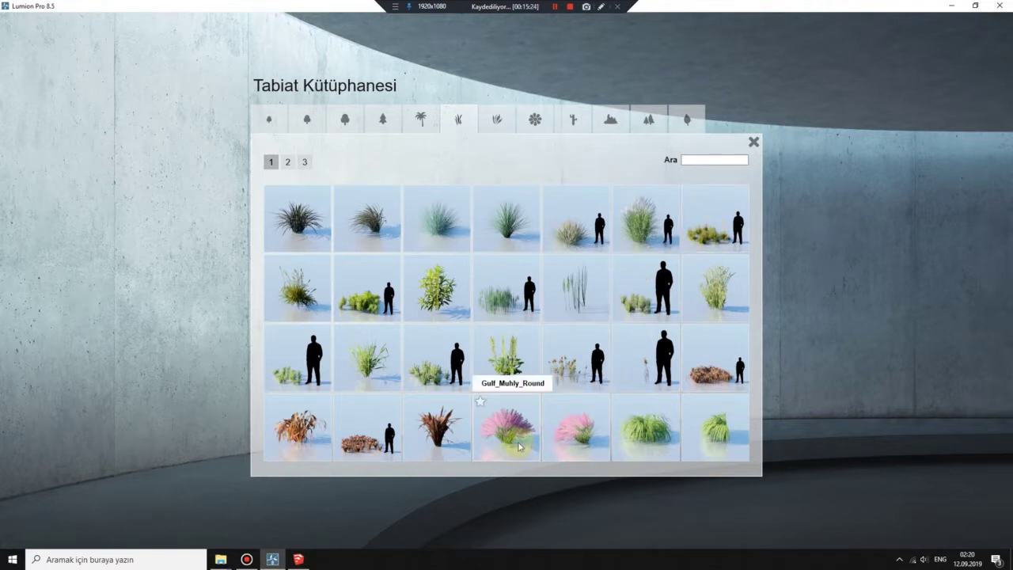
left_click(570, 427)
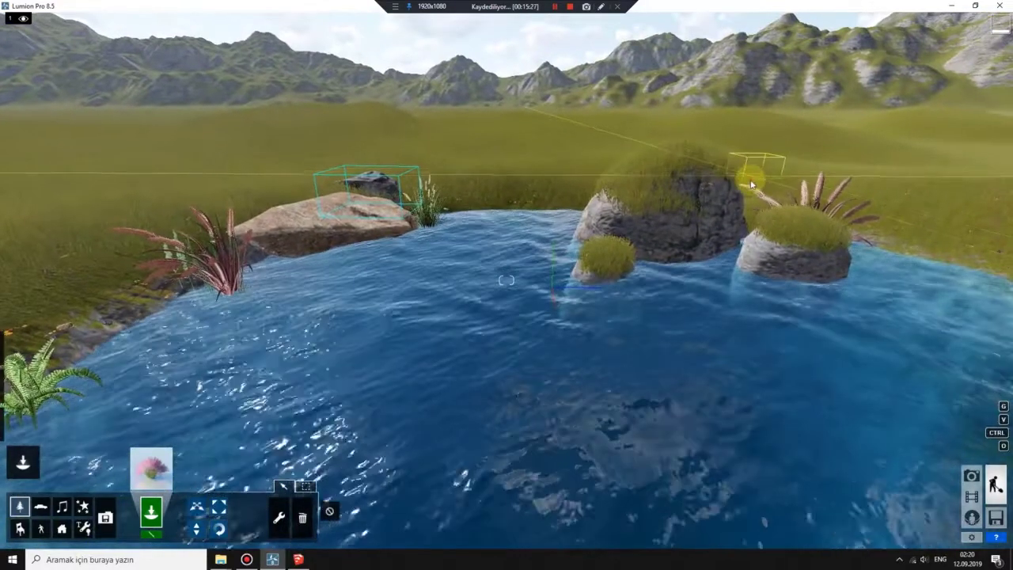
left_click(751, 184)
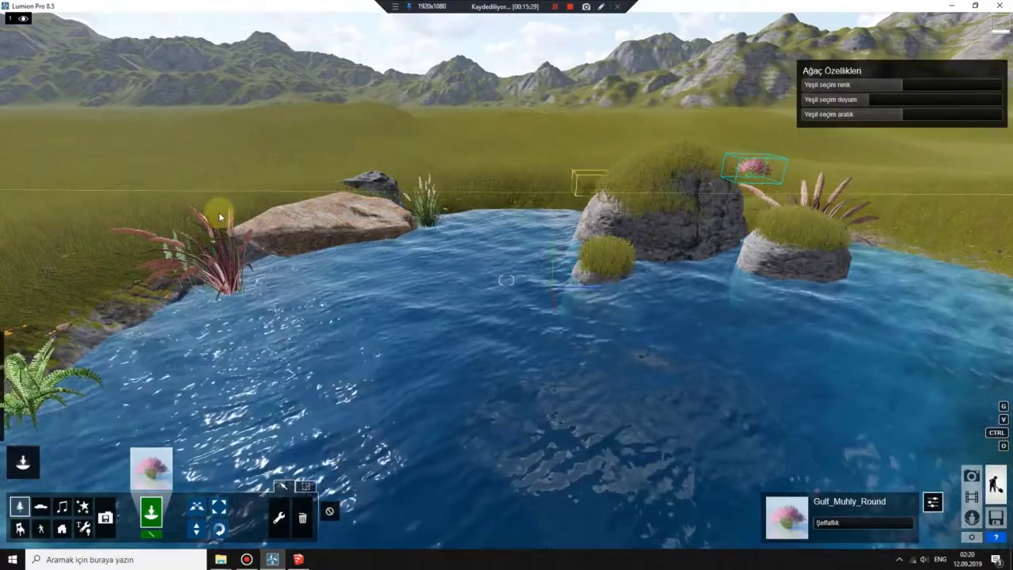
left_click(247, 130)
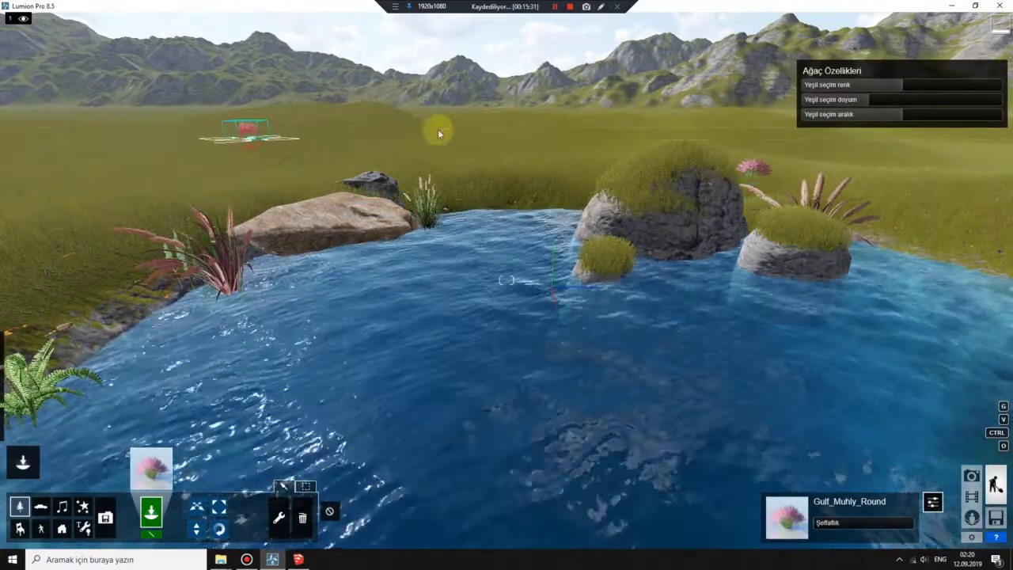
- Place a Grass_Green_001_x1 clump at the waterline beside the far-bank rock
left_click(142, 463)
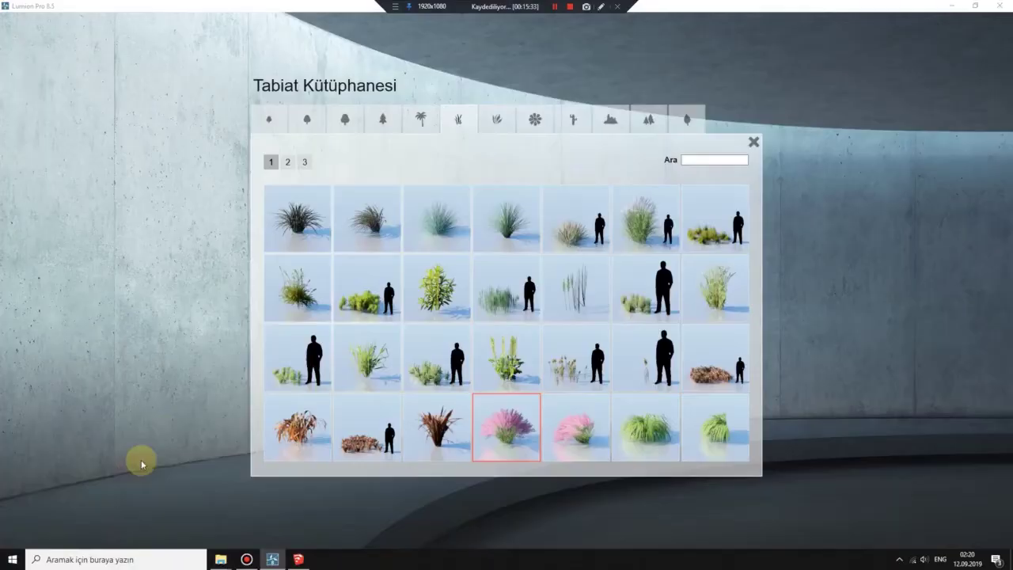
left_click(319, 301)
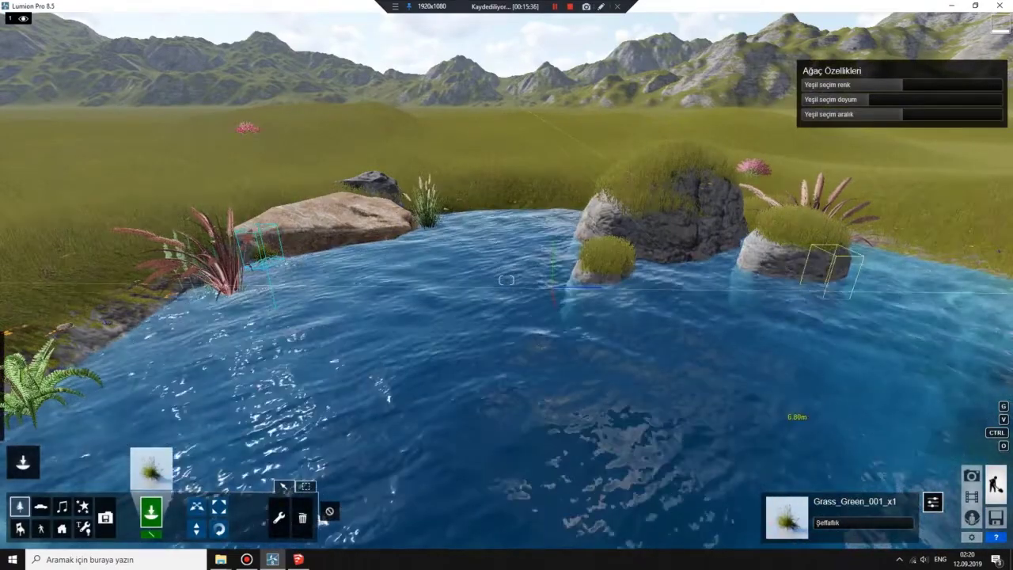
right_click_drag(791, 414, 507, 210)
right_click_drag(507, 279, 497, 191)
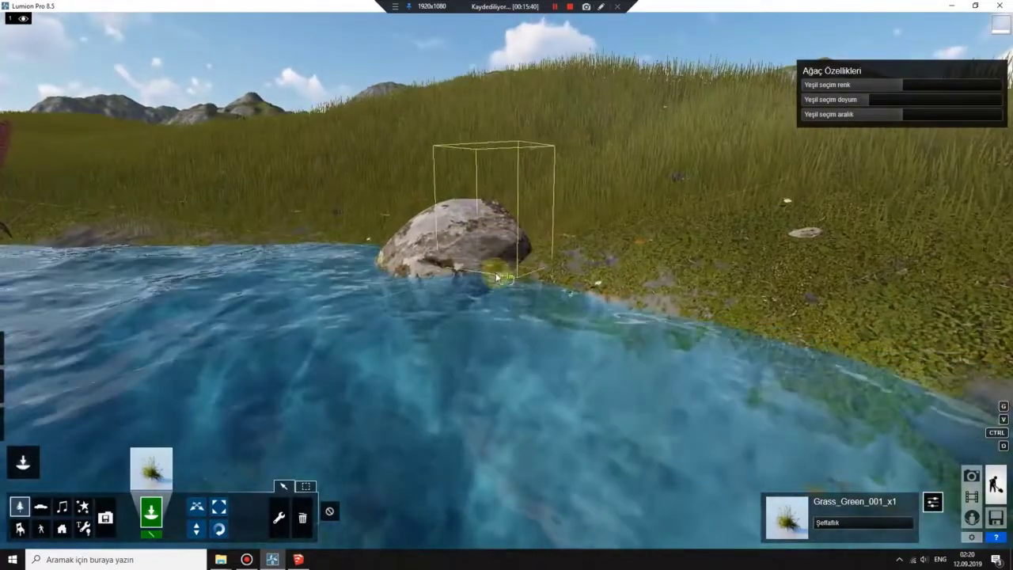
left_click(497, 289)
- Fly around the bank to inspect the new grass beside the ferns, then swing back across the pond
mouse_move(506, 285)
right_mouse_down()
mouse_move(411, 309)
mouse_move(507, 279)
right_mouse_up()
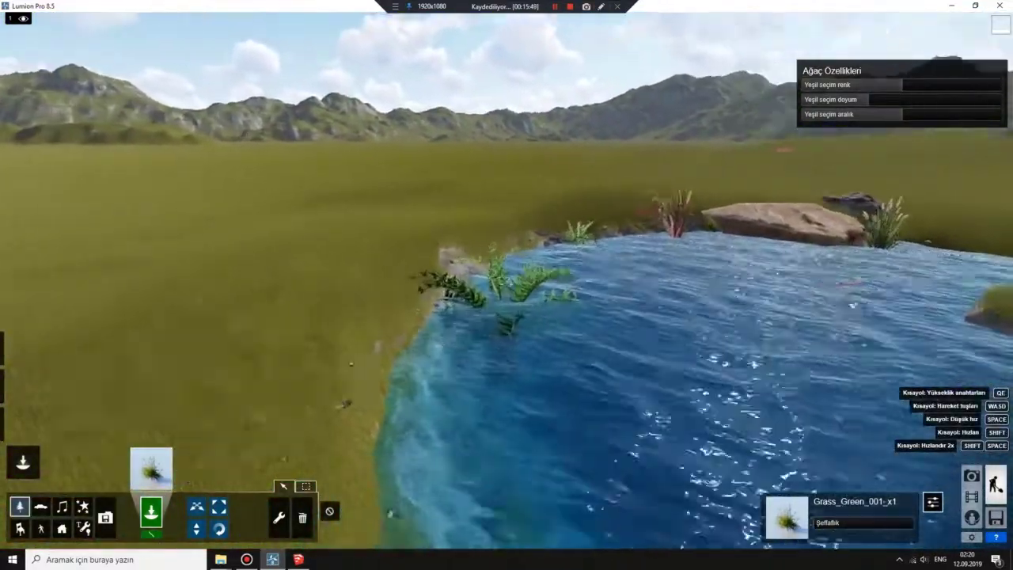
right_click_drag(506, 280, 412, 321)
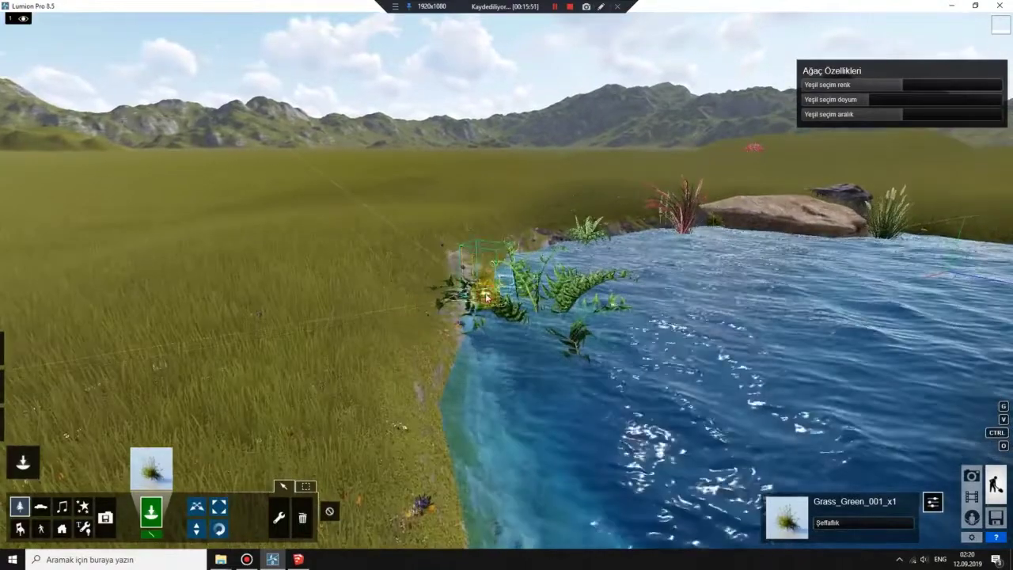
right_click_drag(485, 296, 472, 336)
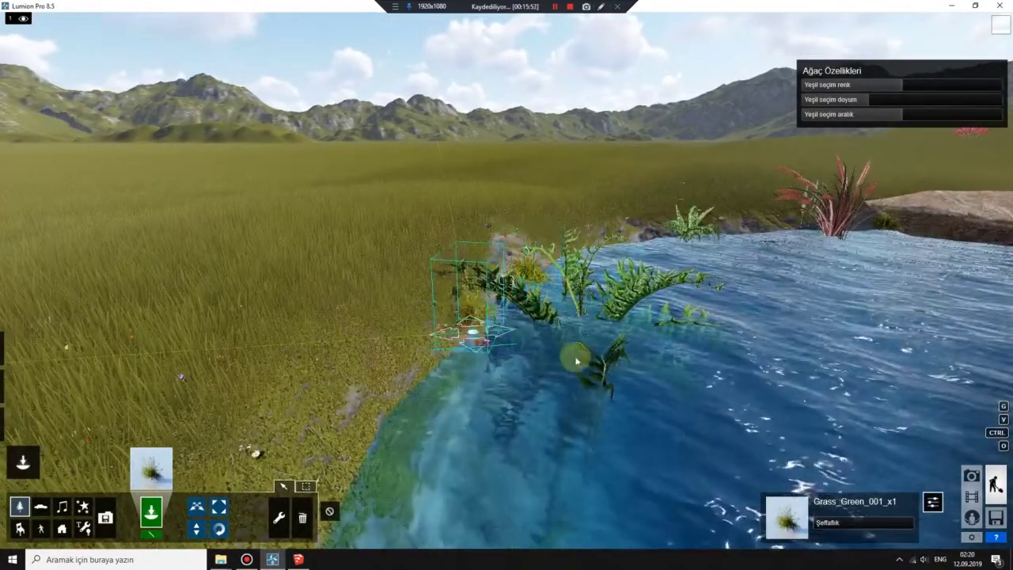
right_click_drag(576, 361, 554, 348)
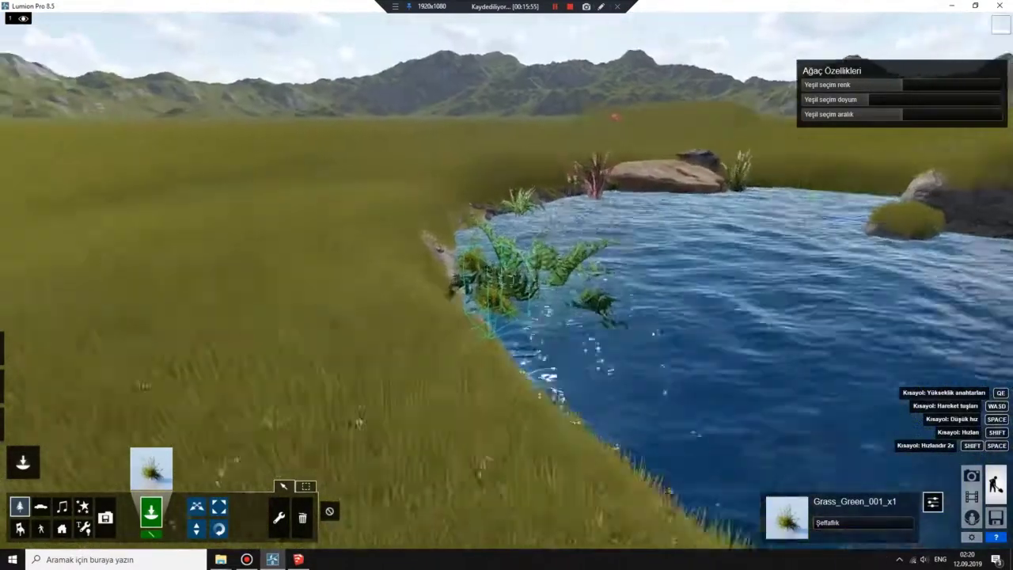
key("w")
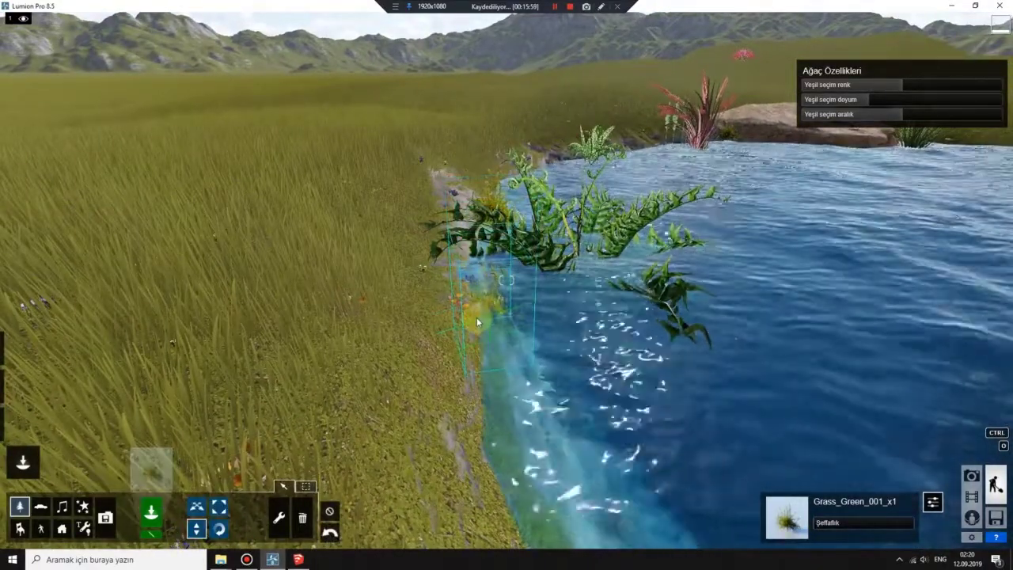
mouse_move(507, 279)
right_mouse_down()
mouse_move(490, 285)
mouse_move(444, 232)
right_mouse_up()
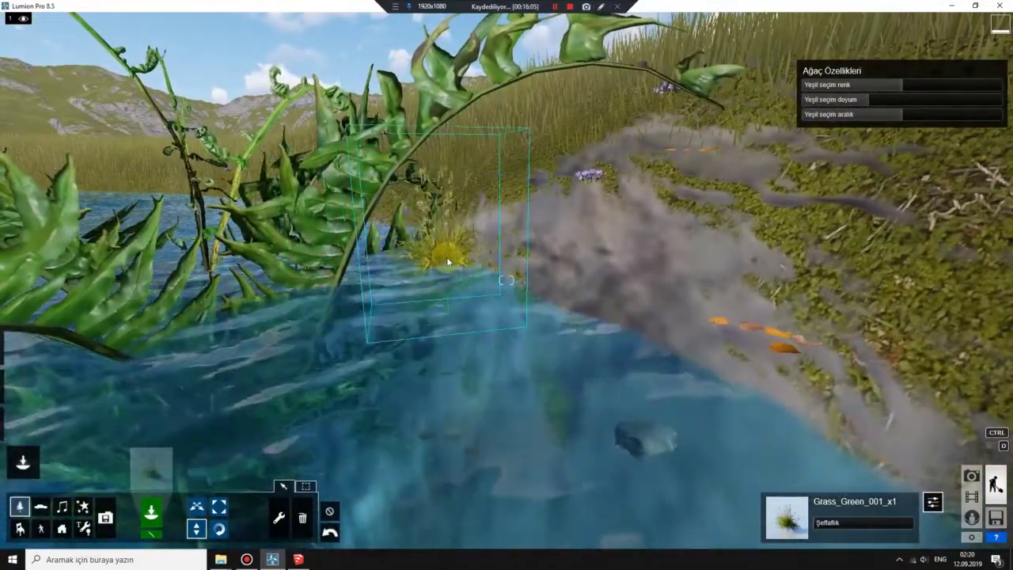
right_click_drag(447, 256, 443, 317)
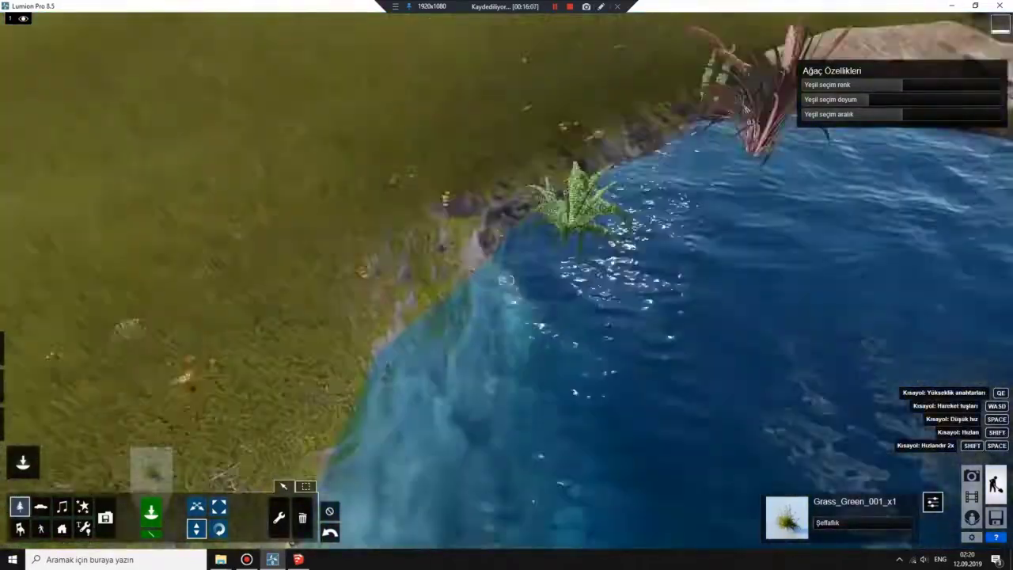
right_click_drag(506, 279, 507, 237)
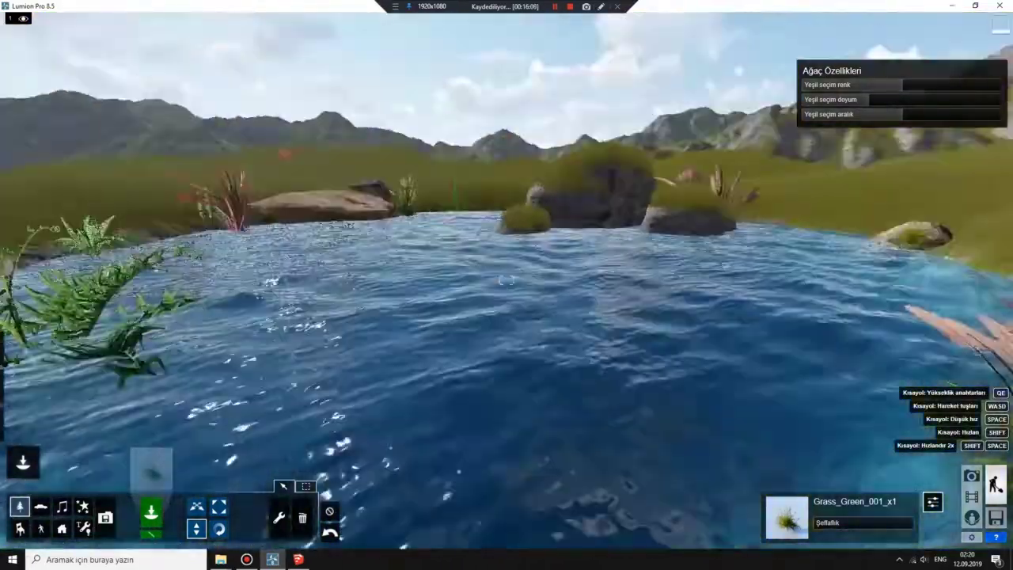
mouse_move(506, 280)
right_mouse_down()
mouse_move(491, 261)
mouse_move(506, 285)
mouse_move(506, 332)
right_mouse_up()
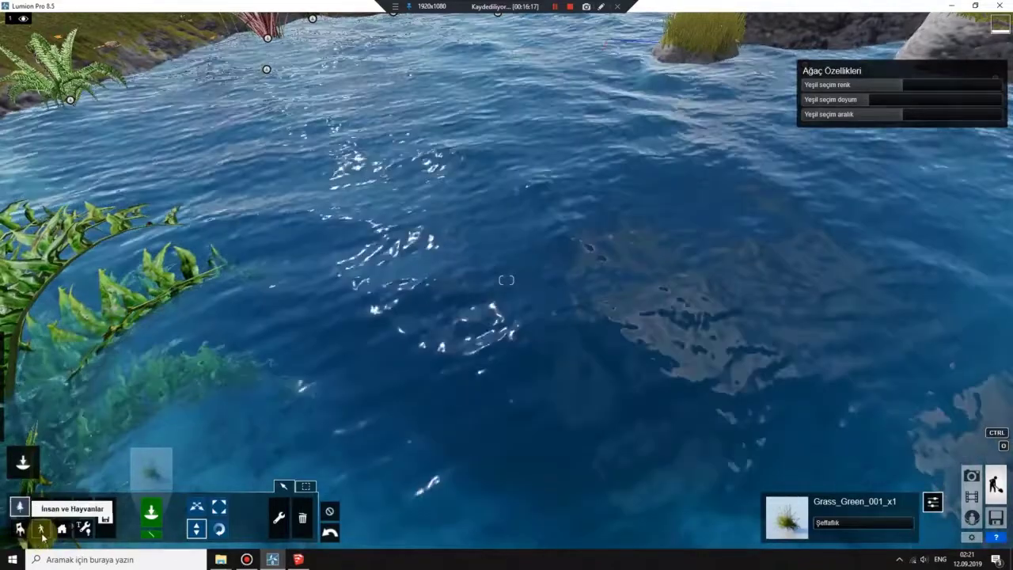
- Place a red fish from the marine life models in the pond and lower it below the surface
left_click(42, 532)
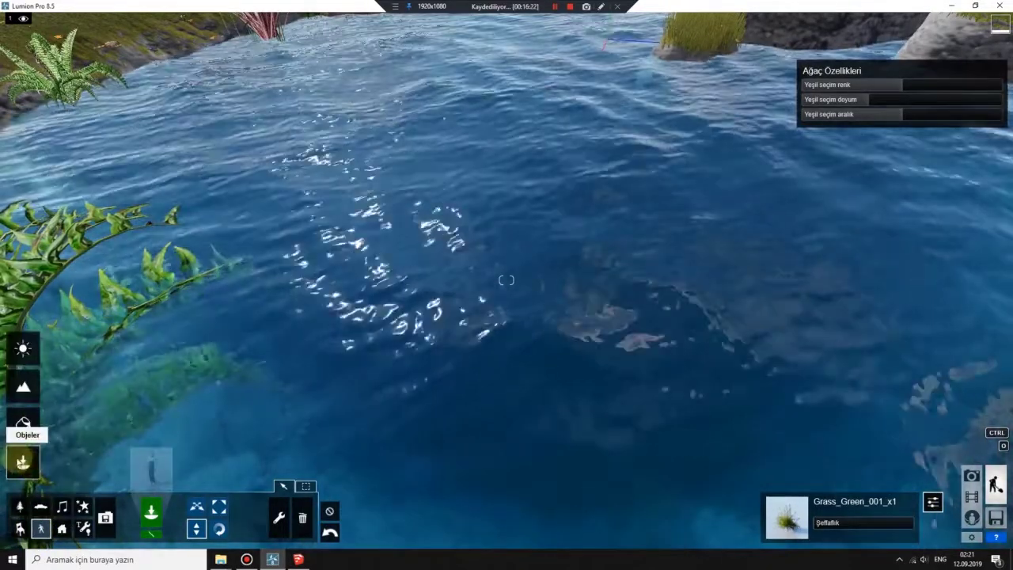
left_click(161, 470)
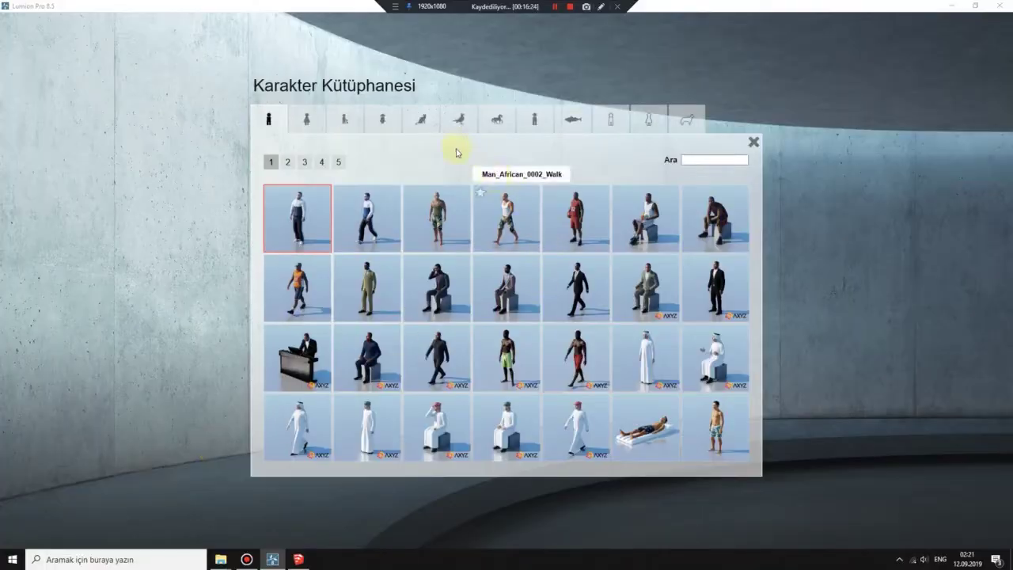
left_click(574, 123)
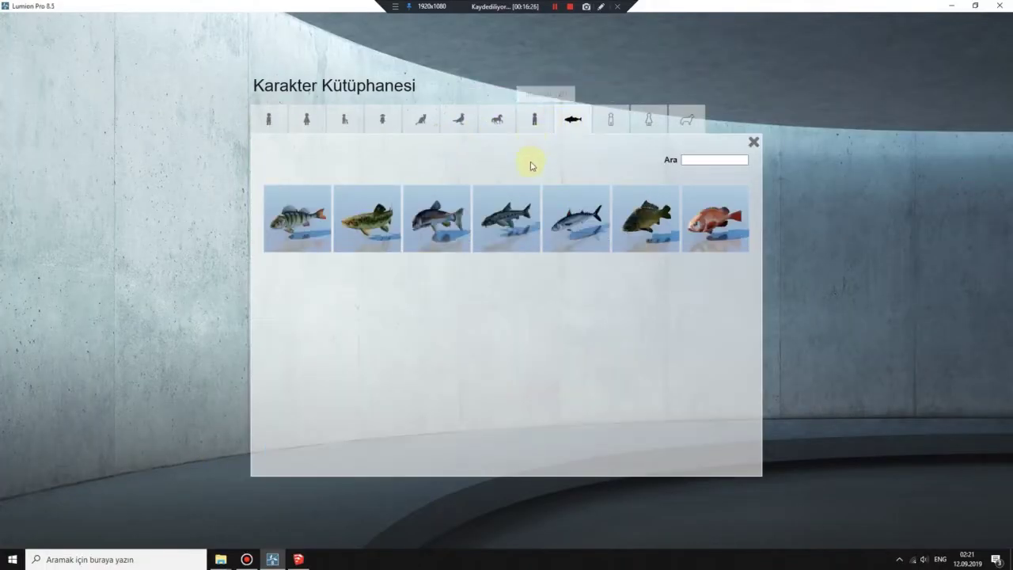
left_click(722, 234)
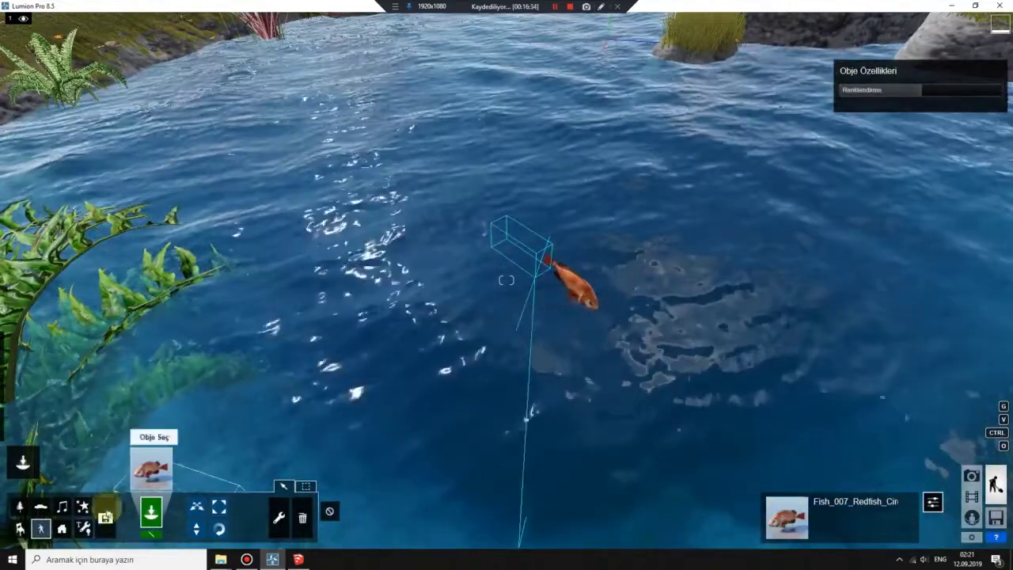
left_click(197, 526)
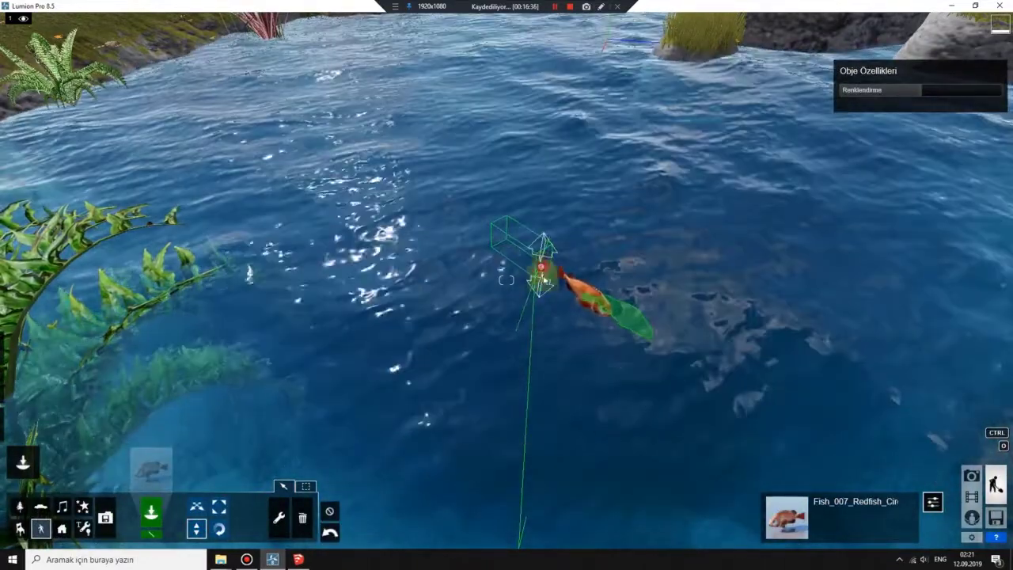
left_click_drag(538, 274, 542, 284)
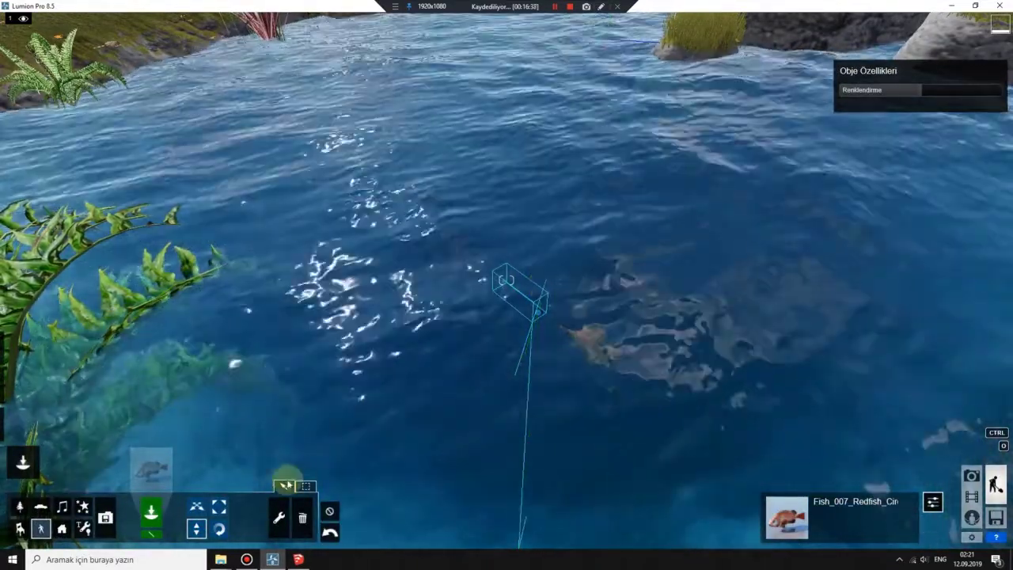
- Add a brown trout to the pond, sink it deeper, and bring the view back above water
left_click(150, 469)
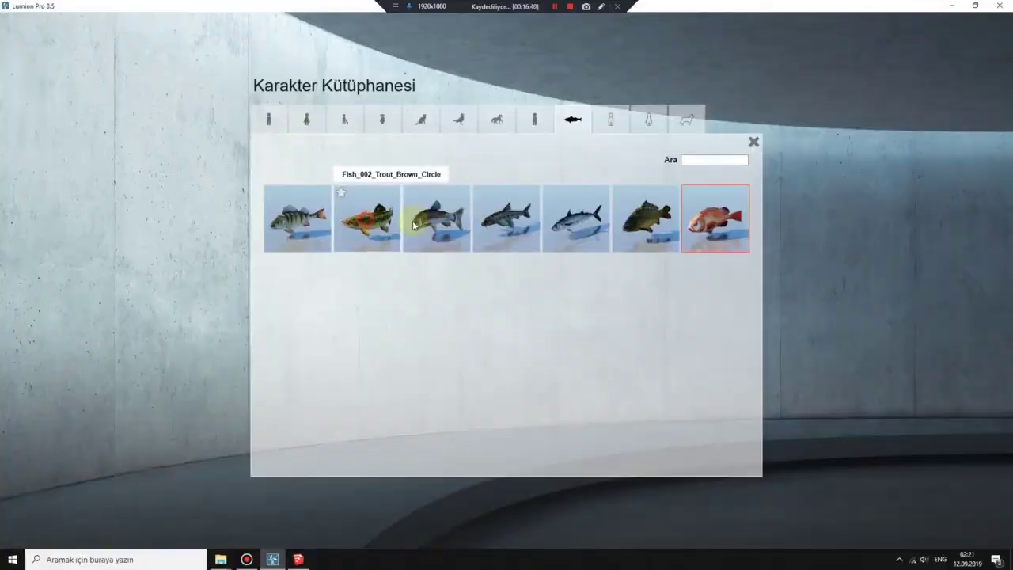
left_click(413, 225)
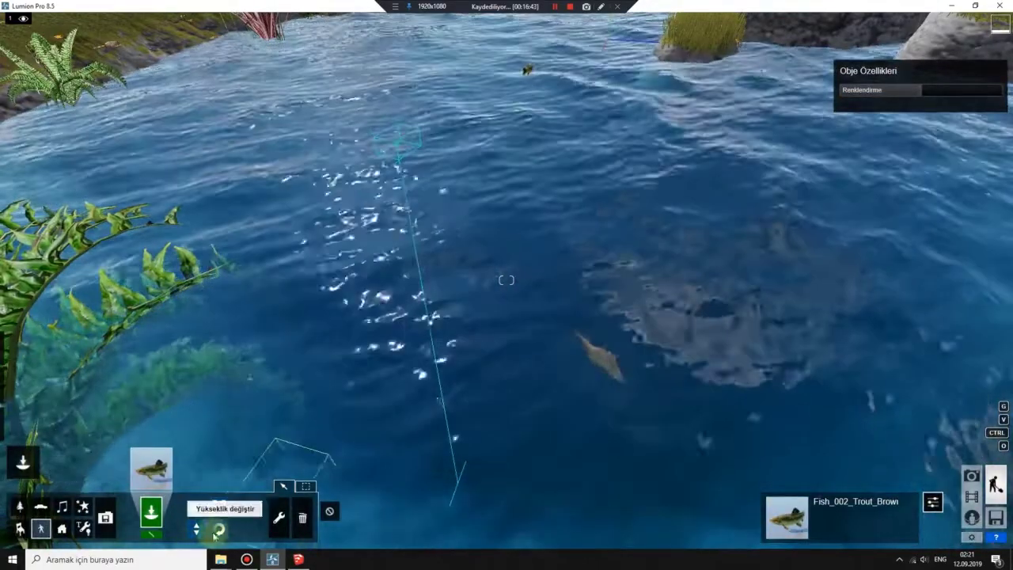
left_click(196, 528)
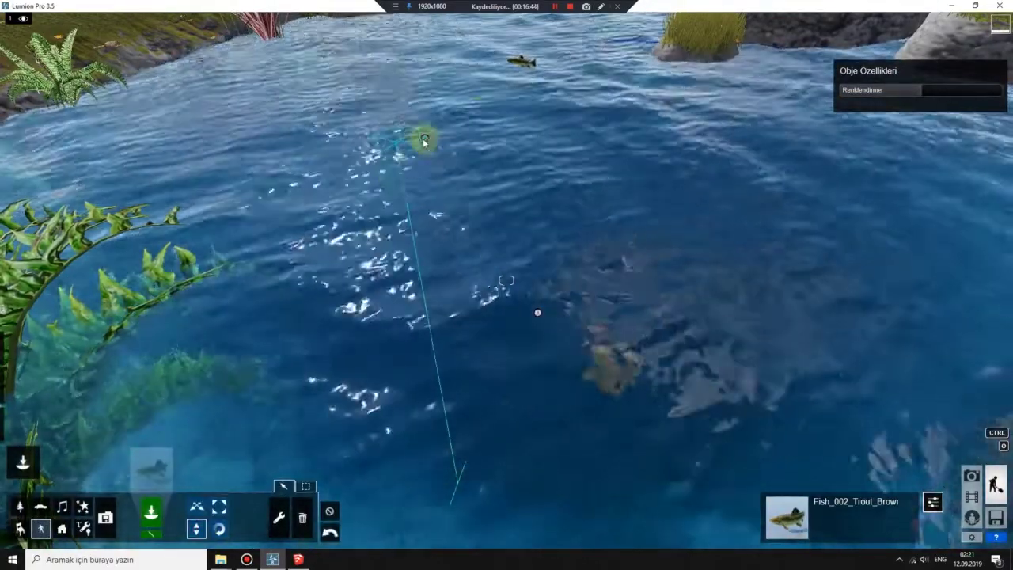
left_click_drag(418, 140, 425, 159)
mouse_move(551, 207)
right_mouse_down()
mouse_move(552, 269)
mouse_move(515, 238)
mouse_move(475, 246)
right_mouse_up()
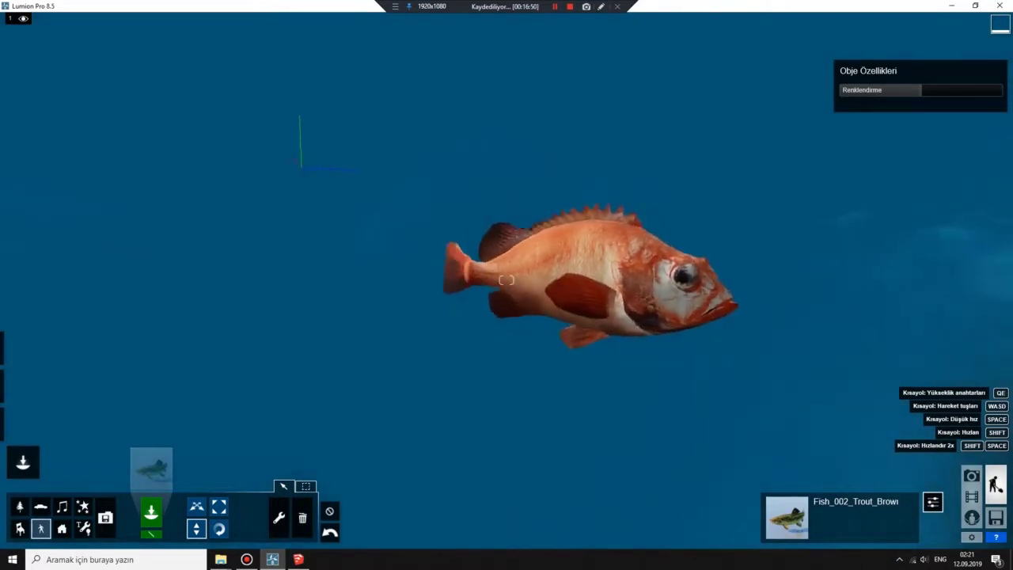
key("q")
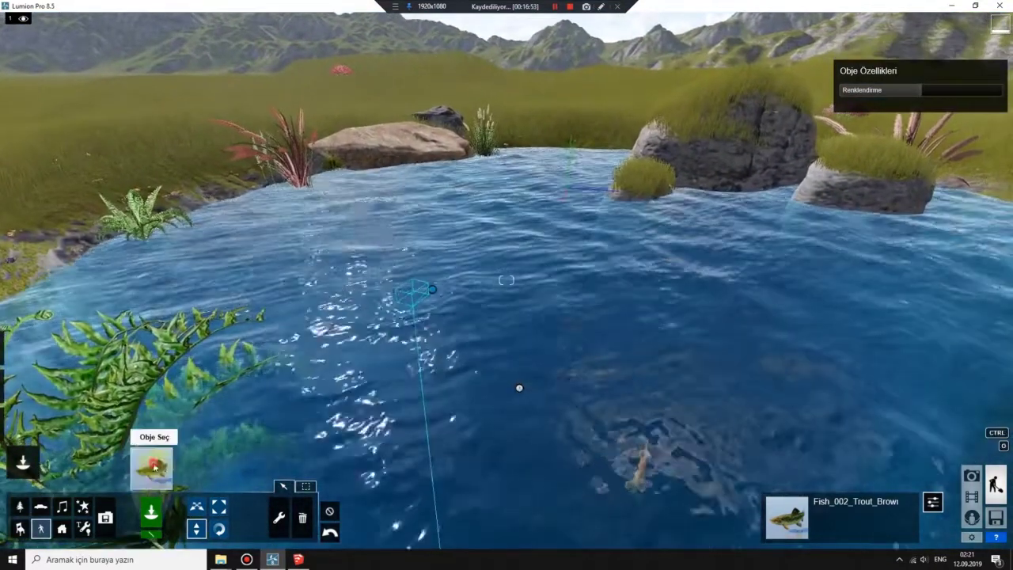
- Place a Fish_001_Perch_Circle in the pond and drag it lower underwater
left_click(151, 466)
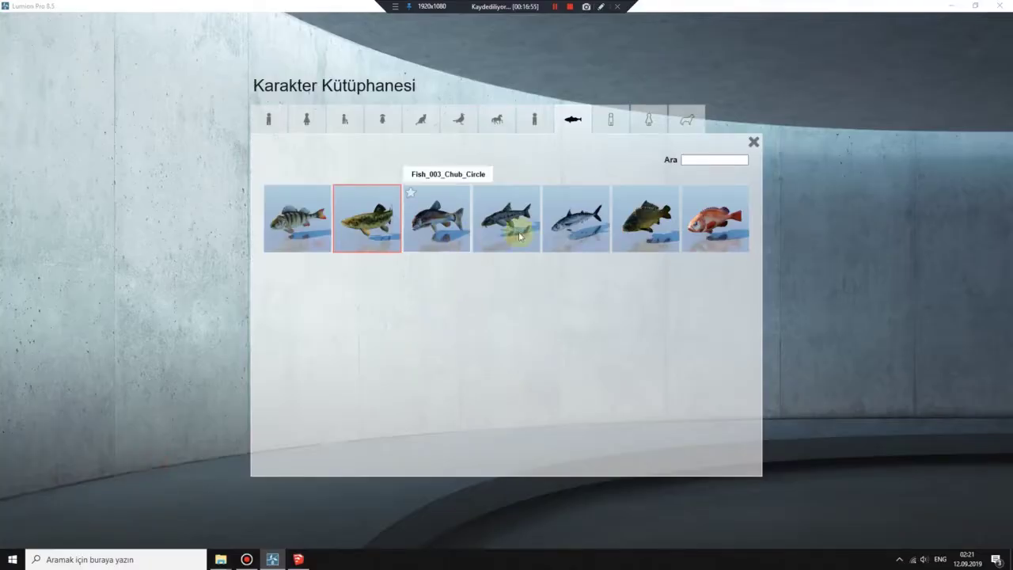
left_click(289, 225)
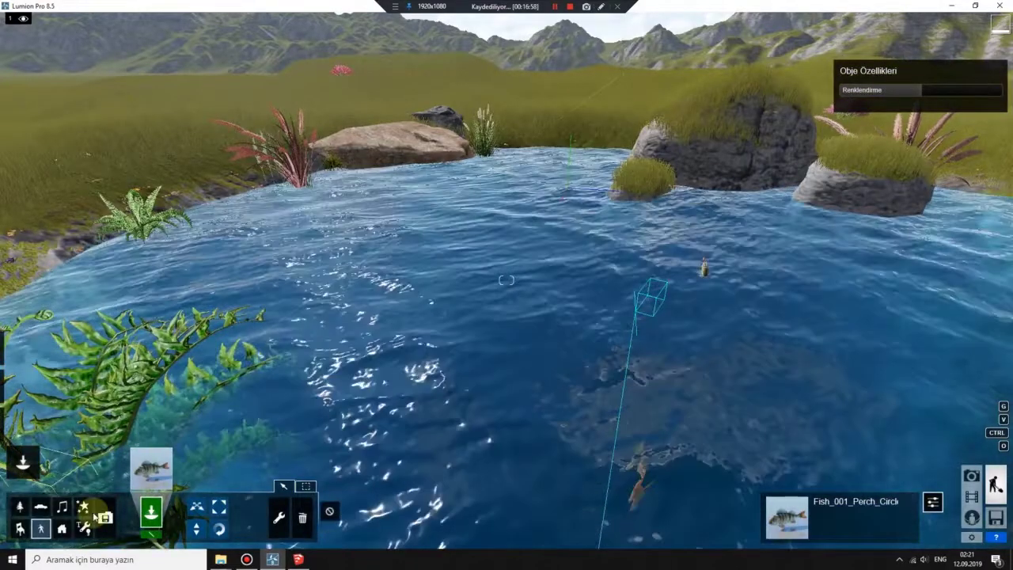
left_click(651, 298)
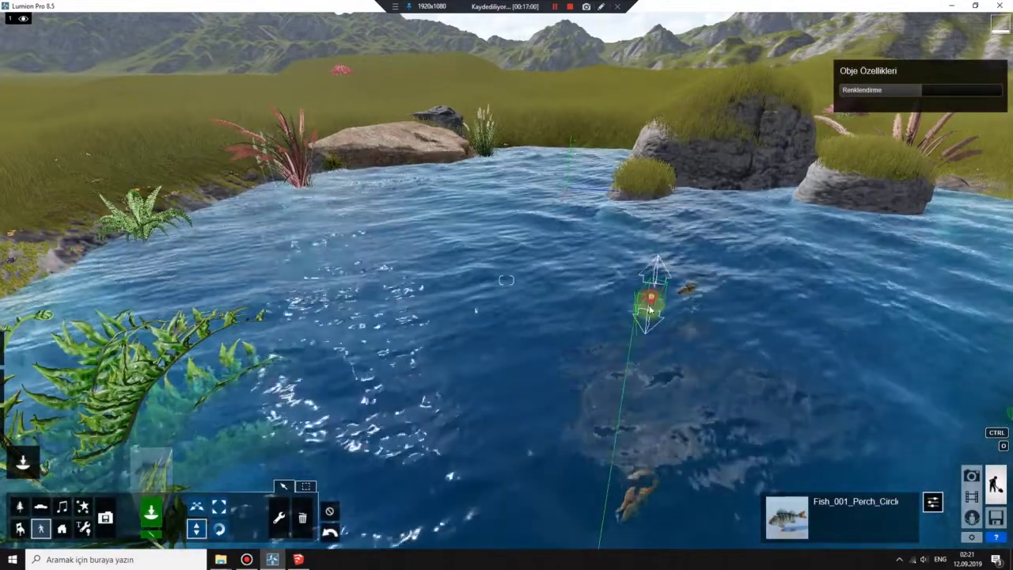
left_click_drag(650, 298, 646, 324)
- Zoom out and orbit to review the pond within the surrounding grass field
right_click_drag(646, 324, 646, 261)
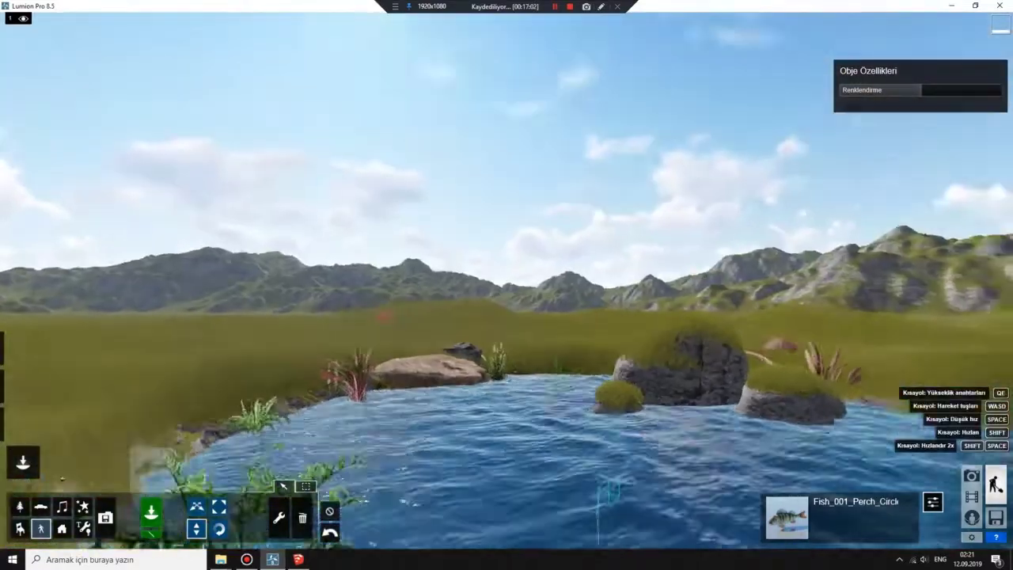
scroll(507, 285, "down", 5)
right_click_drag(506, 280, 568, 336)
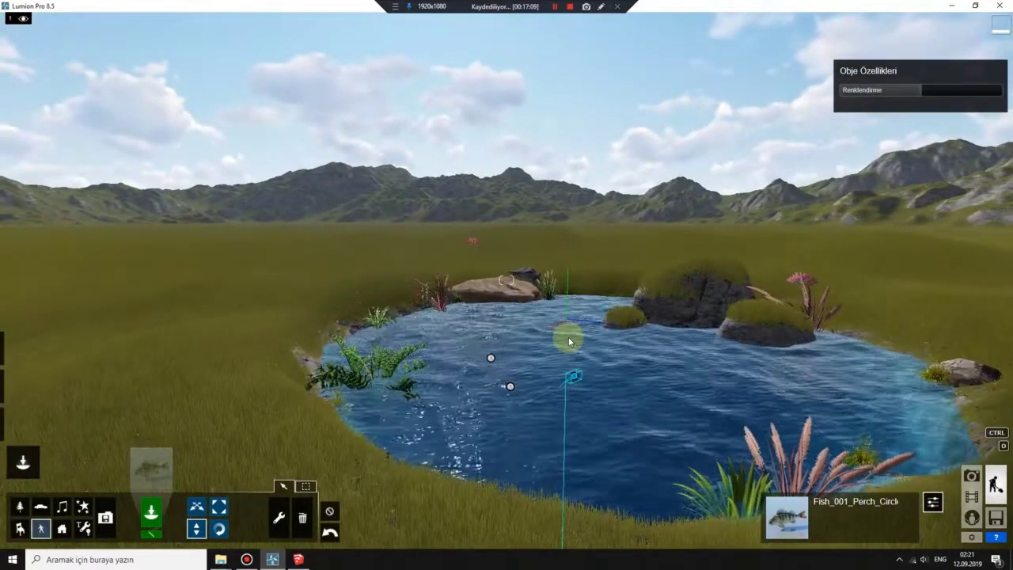
scroll(507, 280, "down", 4)
scroll(507, 280, "down", 4)
scroll(506, 280, "down", 3)
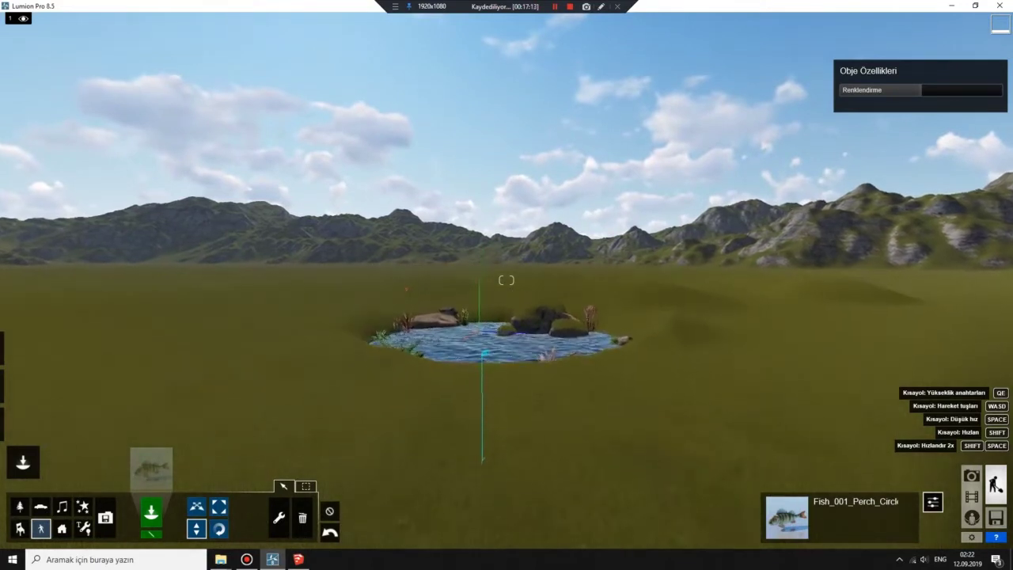
right_click_drag(506, 280, 506, 280)
scroll(507, 280, "up", 3)
right_click_drag(65, 475, 65, 478)
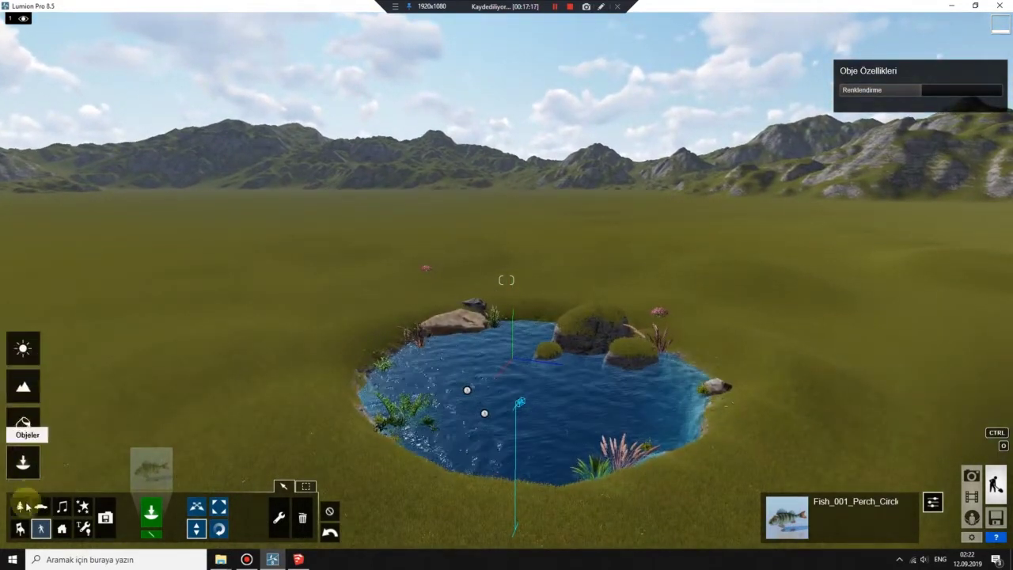
- Delete the placed Eulalia_Grass from beside the pond
left_click(164, 475)
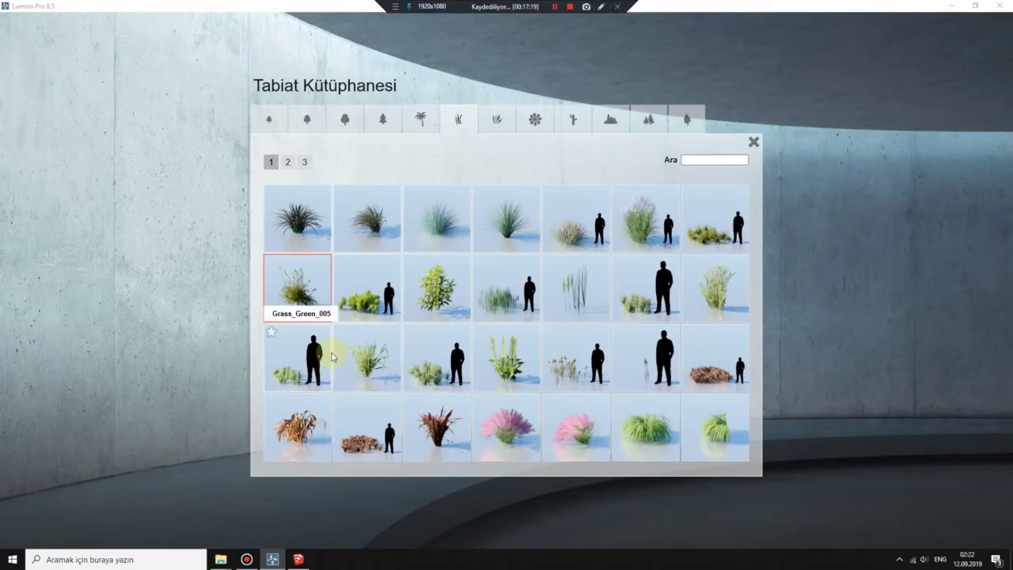
left_click(649, 234)
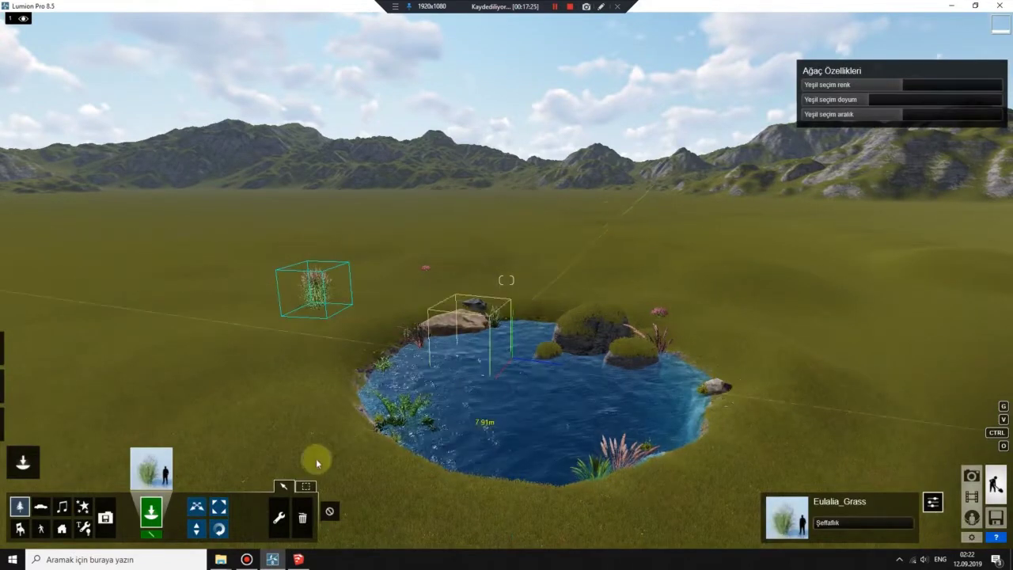
left_click(320, 311)
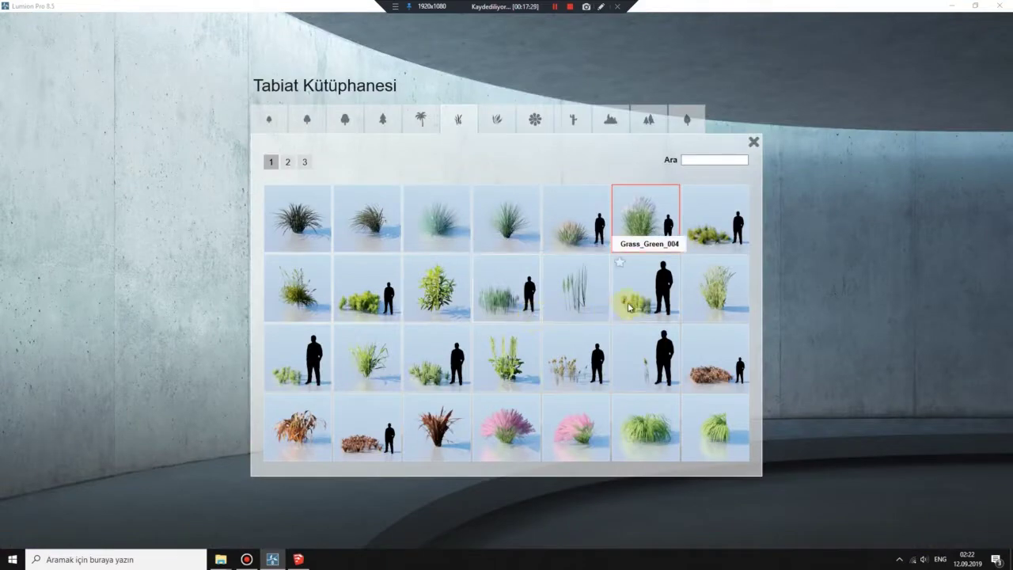
- Place a Grass_Green_007 clump and move it onto the bank behind the rock
left_click(563, 366)
left_click(357, 310)
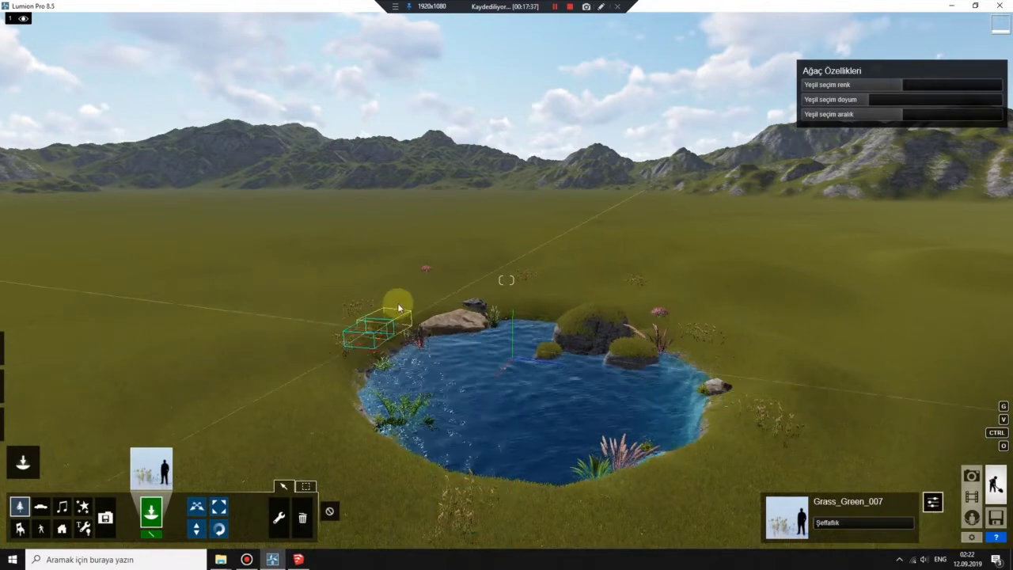
scroll(364, 303, "up", 5)
scroll(237, 309, "up", 5)
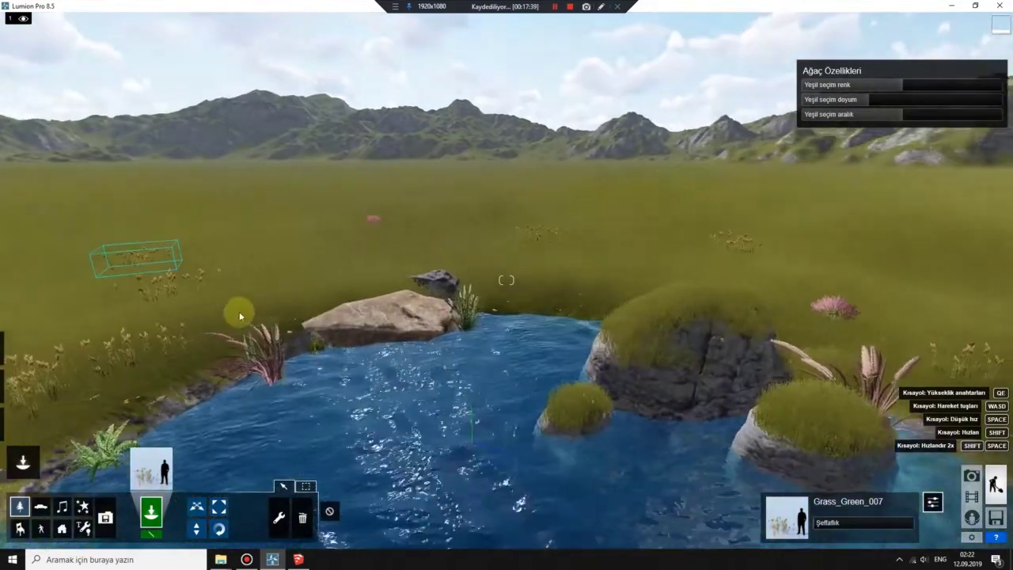
left_click_drag(336, 301, 384, 219)
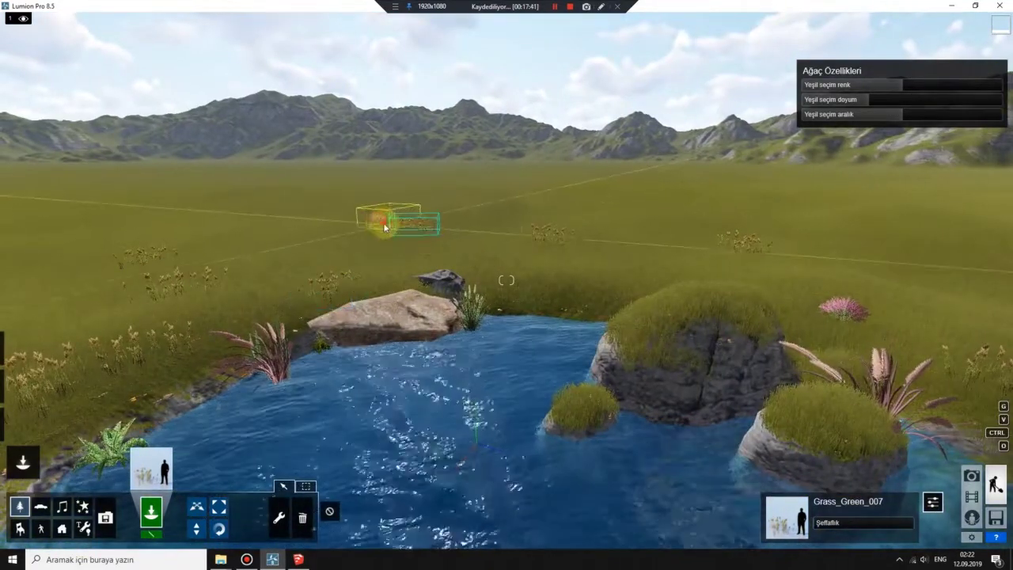
- Add more Grass_Green_007 clumps in the meadow and beside the small shore rock
left_click(743, 269)
mouse_move(741, 253)
right_mouse_down()
mouse_move(595, 274)
mouse_move(702, 335)
right_mouse_up()
left_click(546, 261)
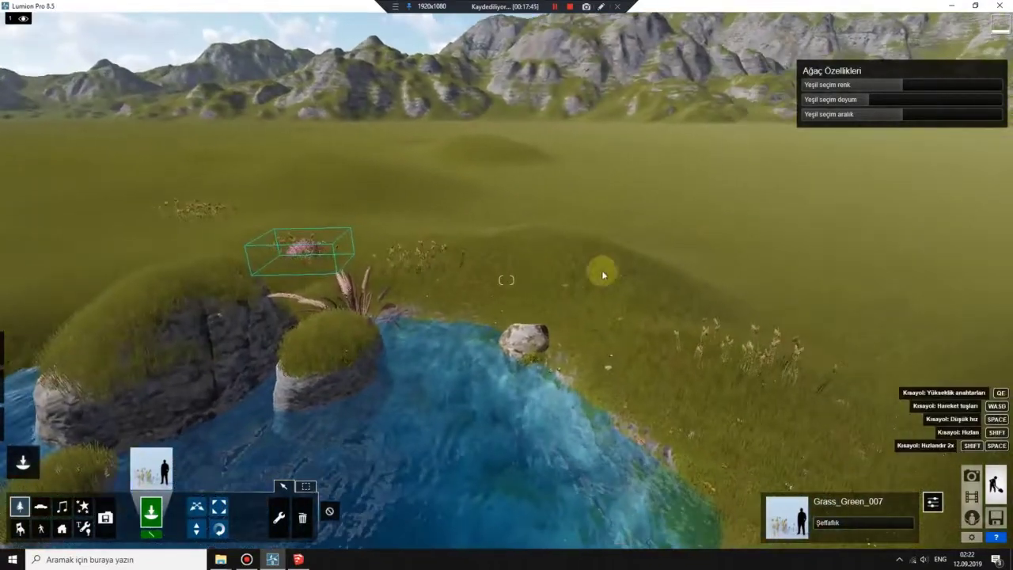
left_click_drag(702, 336, 514, 330)
right_click_drag(503, 326, 380, 395)
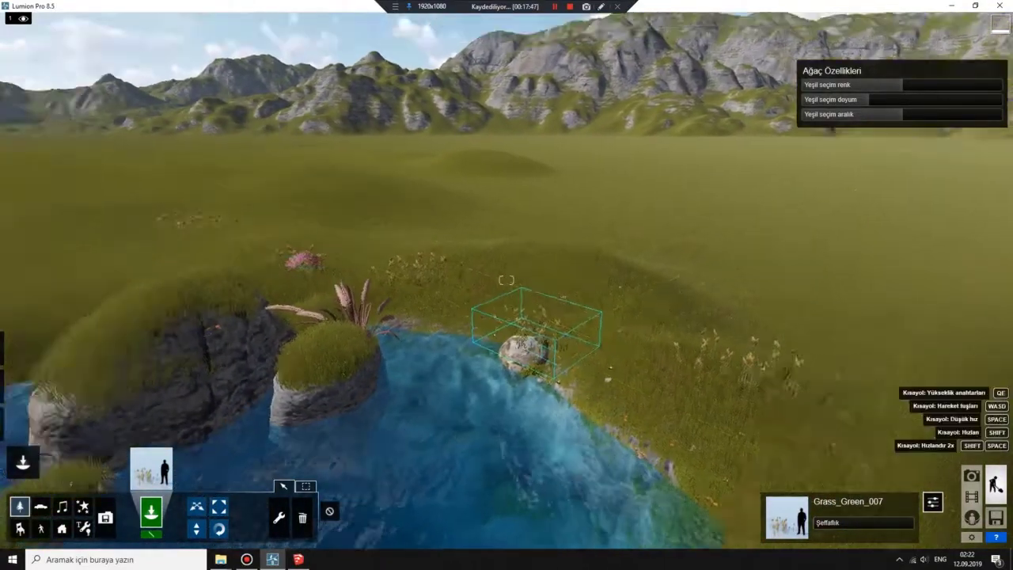
key("w")
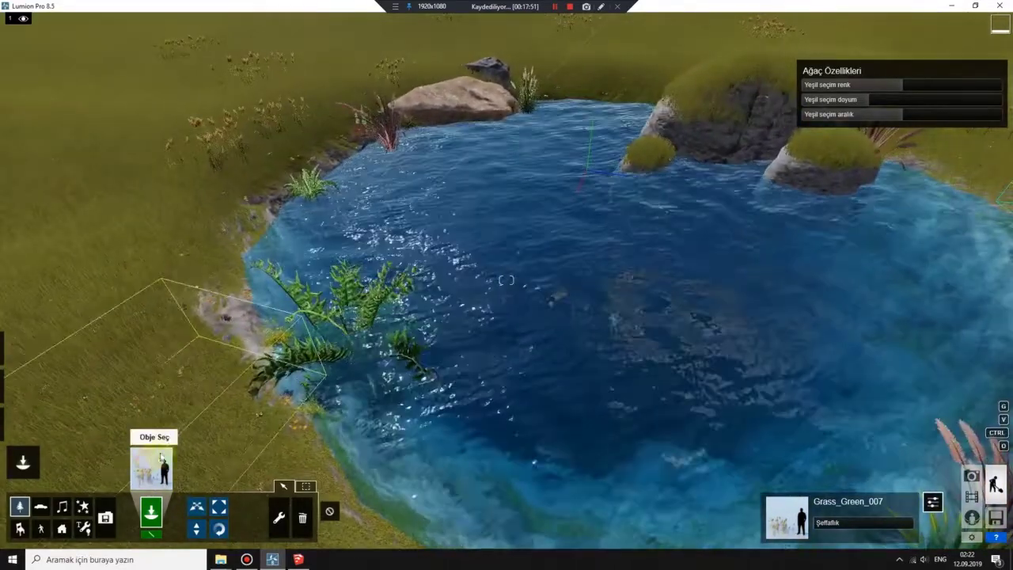
left_click(147, 462)
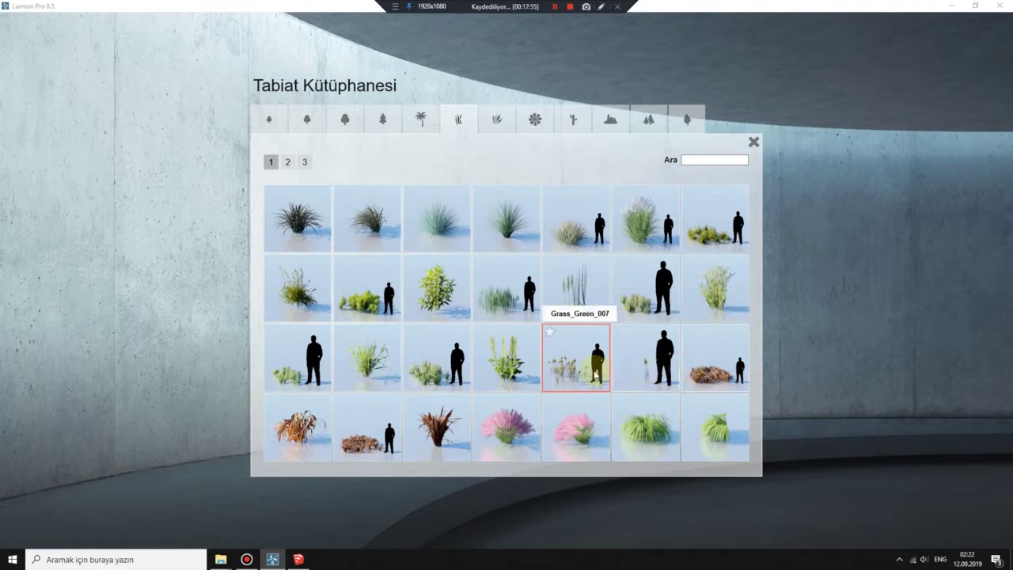
- Place a Water_Foxtail clump from grass page 2 at the water's edge, then survey the pond
left_click(294, 163)
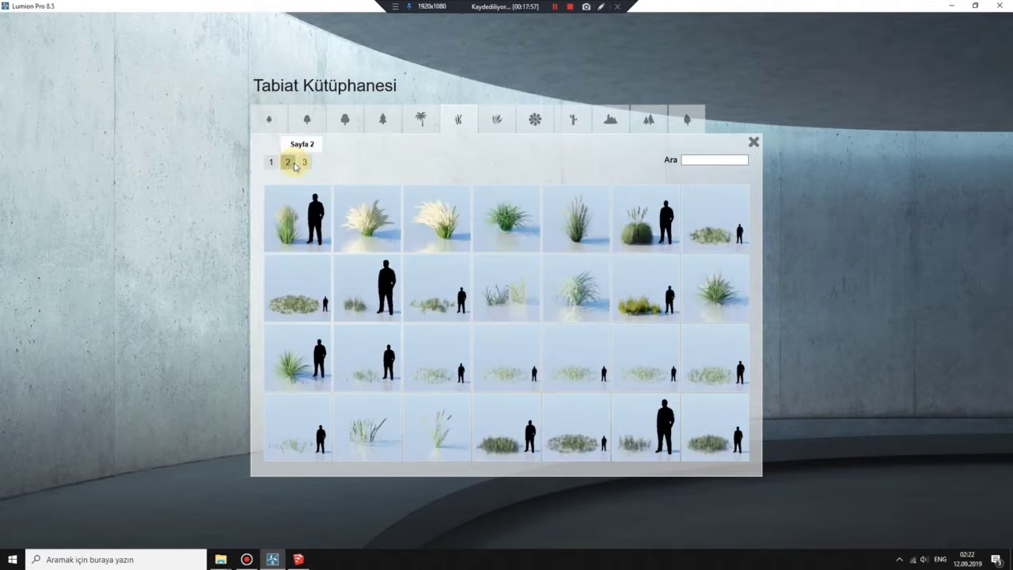
left_click(417, 406)
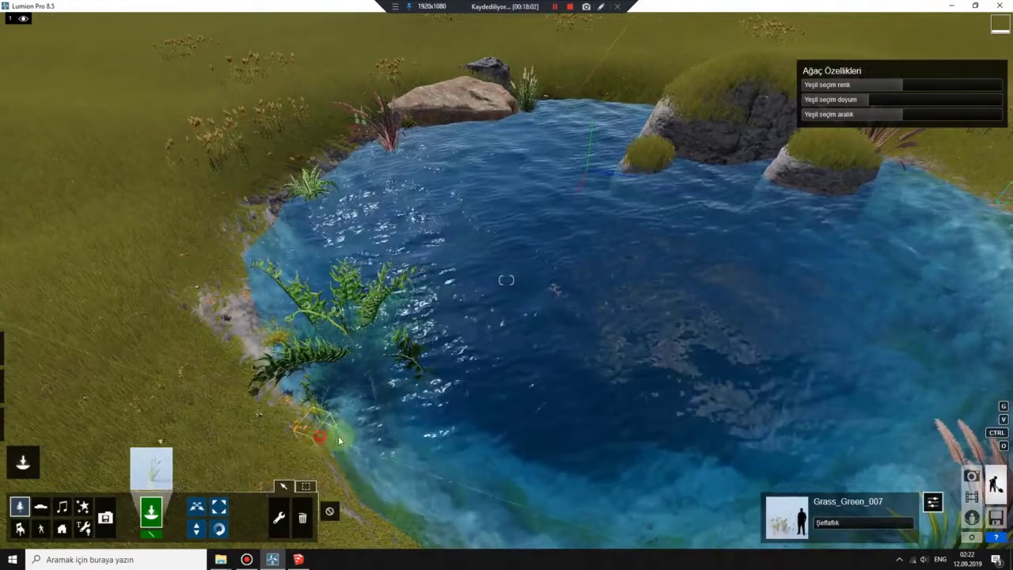
mouse_move(321, 432)
right_mouse_down()
mouse_move(321, 372)
mouse_move(420, 459)
right_mouse_up()
left_click(219, 507)
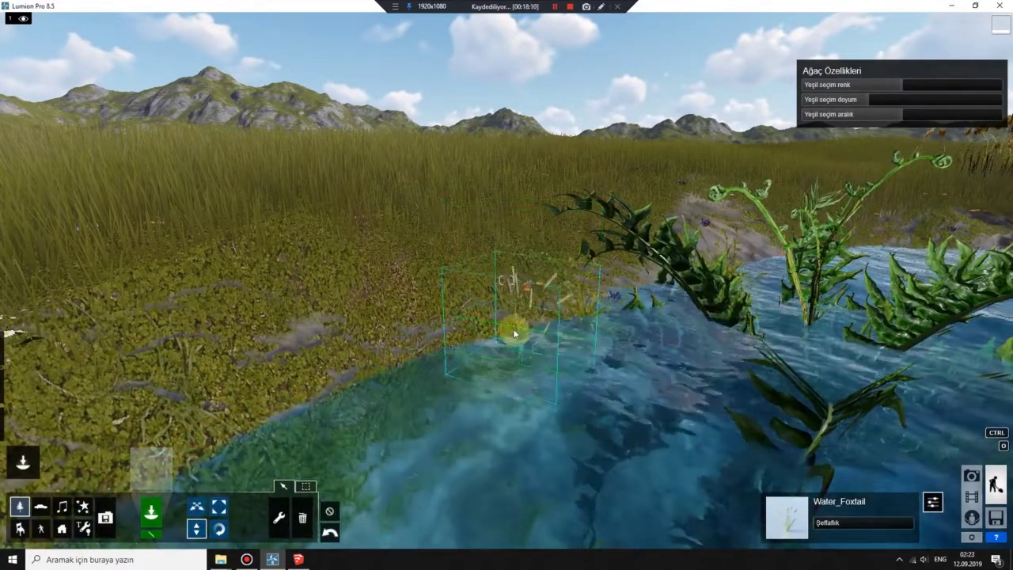
right_click_drag(516, 325, 516, 325)
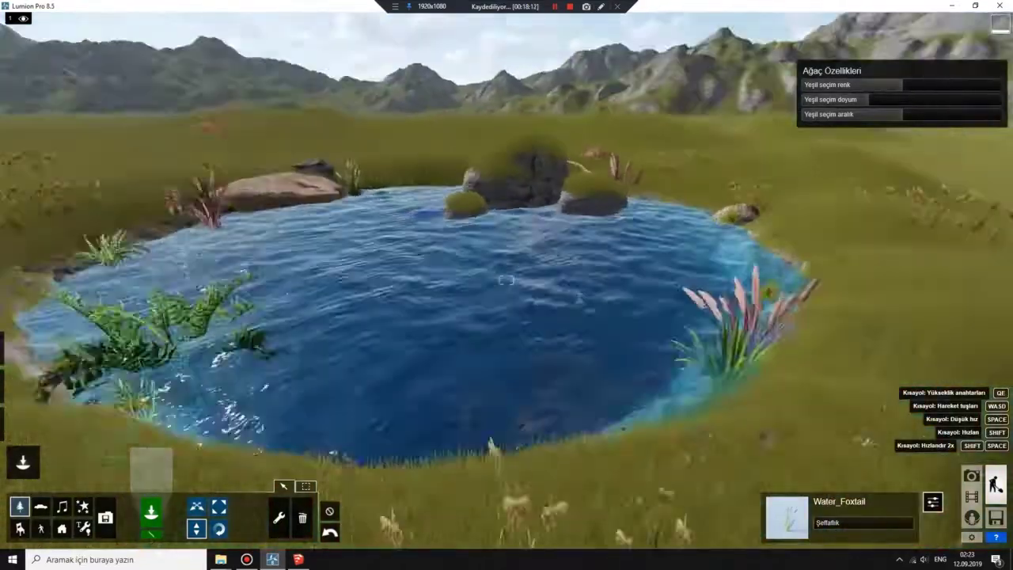
right_click_drag(506, 279, 506, 279)
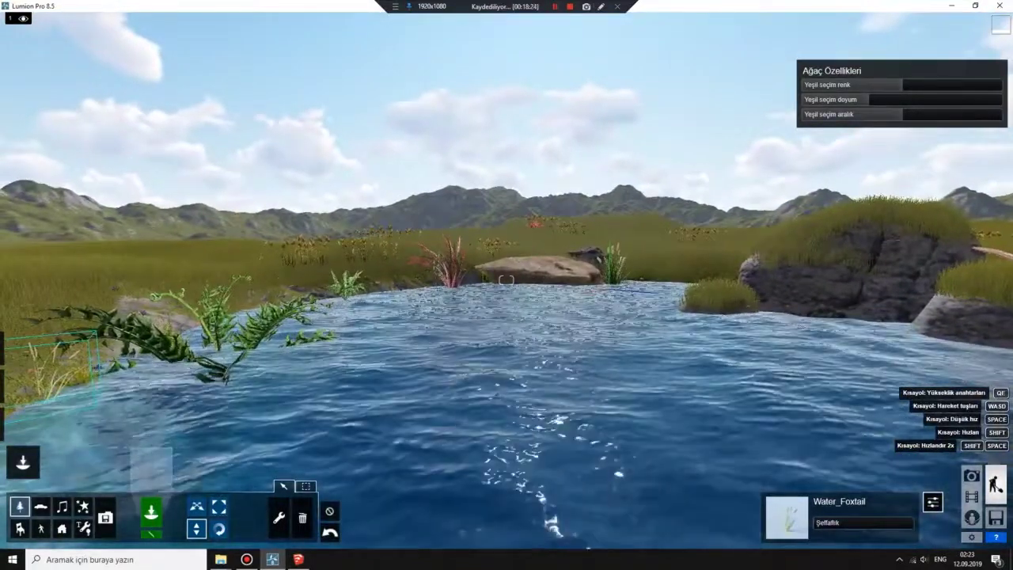
right_click_drag(506, 279, 507, 279)
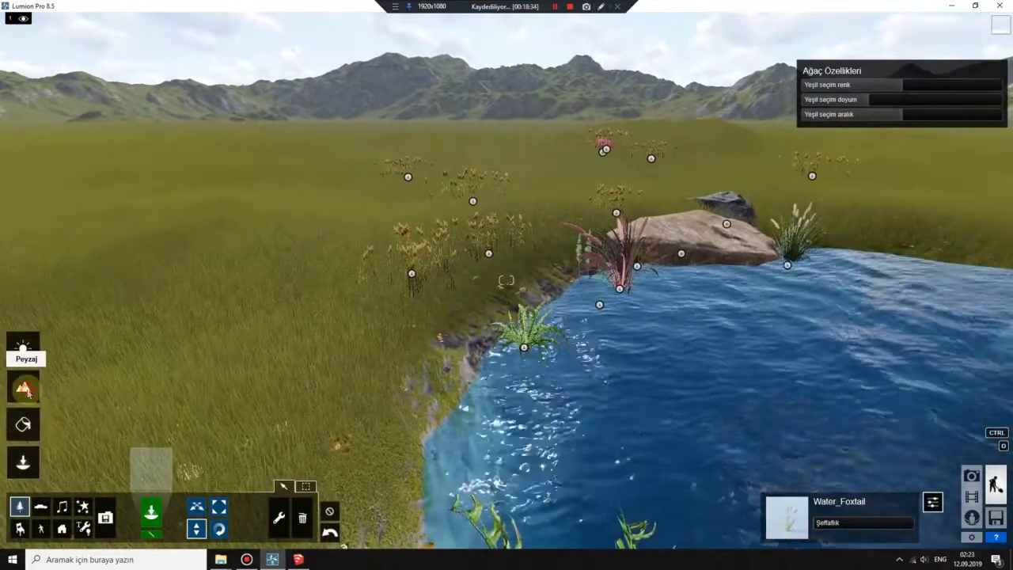
- Raise the landscape grass size slider to make the meadow taller, then frame the whole pond
left_click(25, 387)
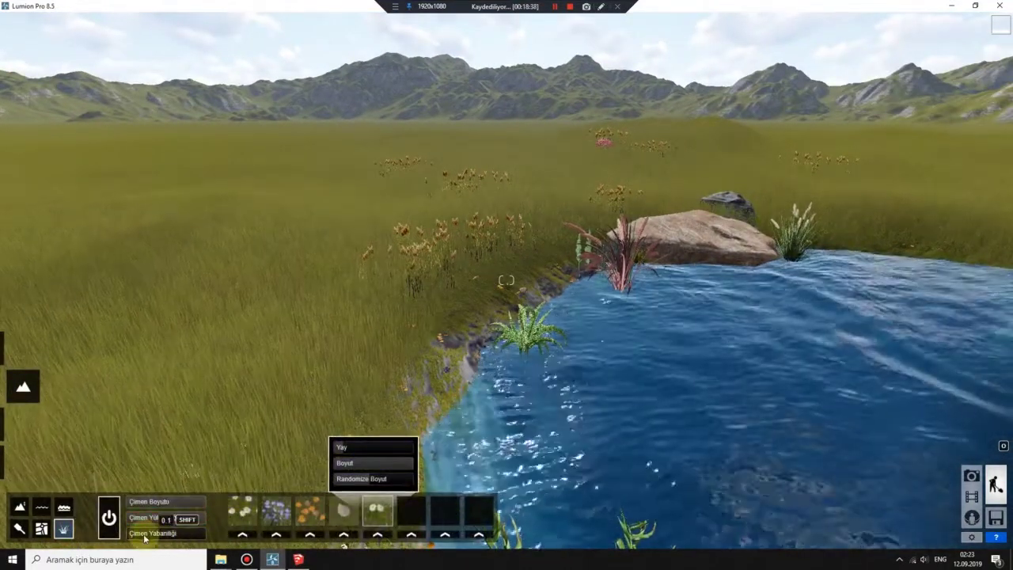
left_click_drag(170, 503, 255, 496)
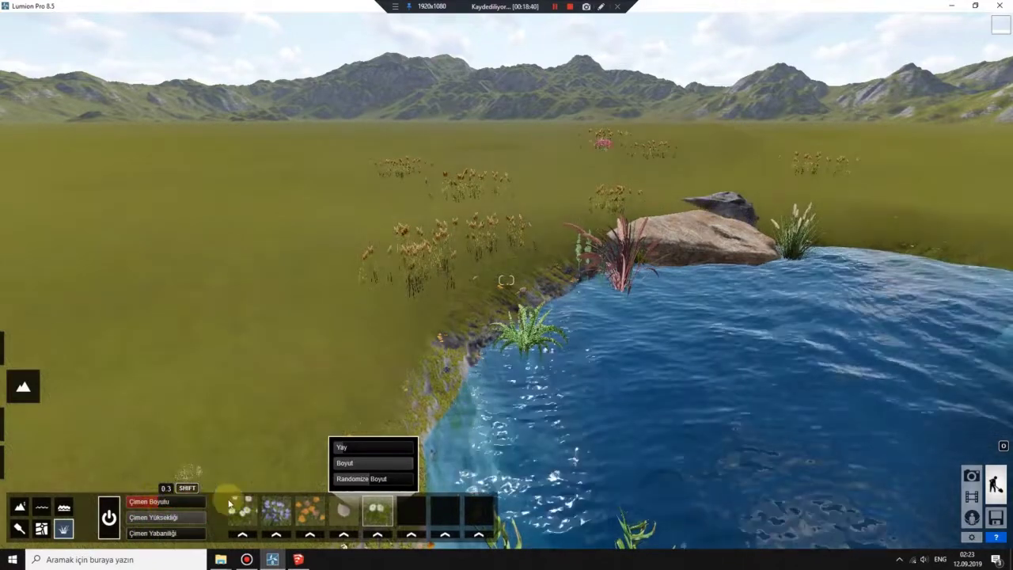
mouse_move(506, 279)
right_mouse_down()
mouse_move(476, 279)
mouse_move(464, 310)
right_mouse_up()
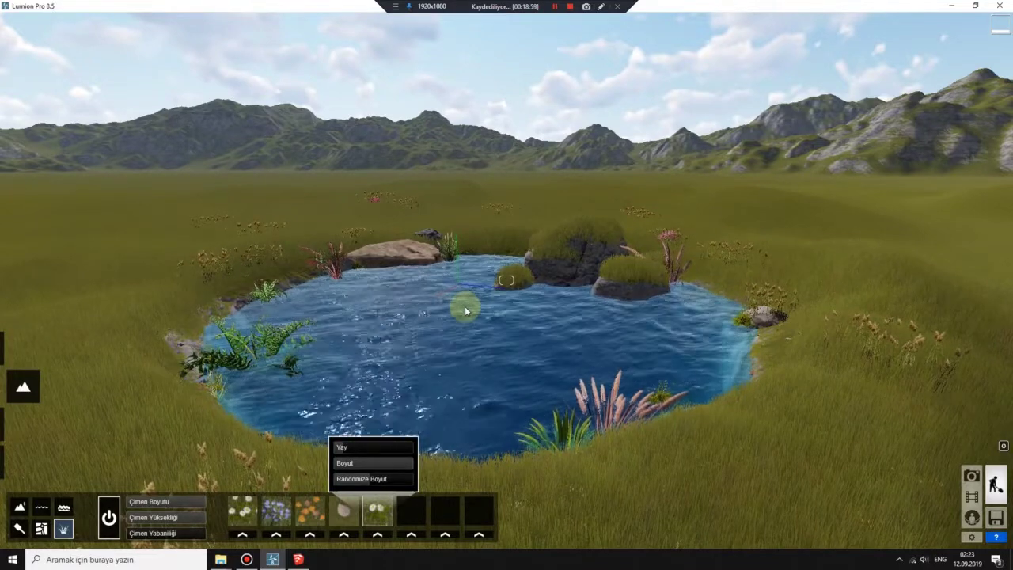
right_click_drag(459, 322, 554, 356)
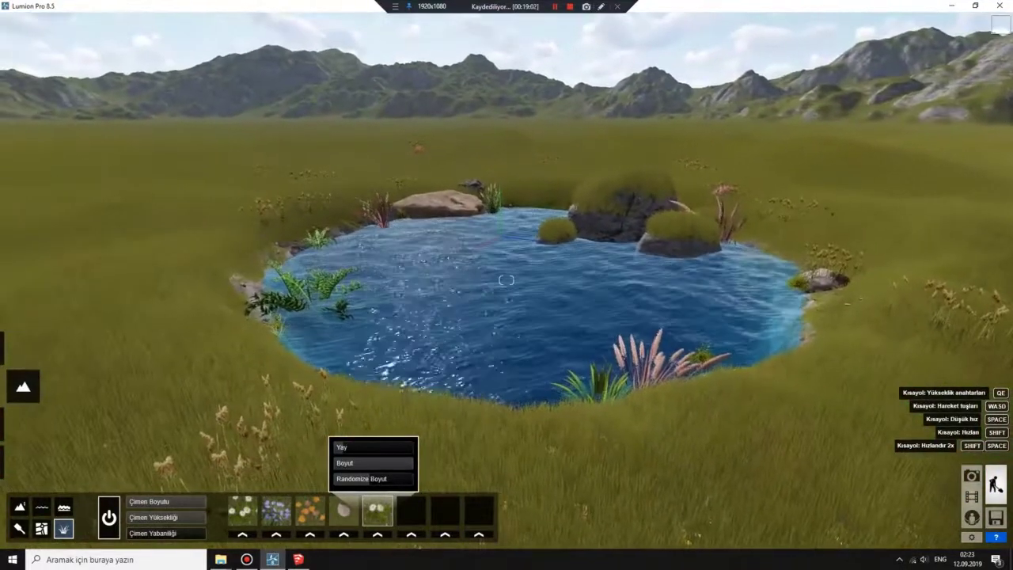
right_click_drag(554, 356, 526, 261)
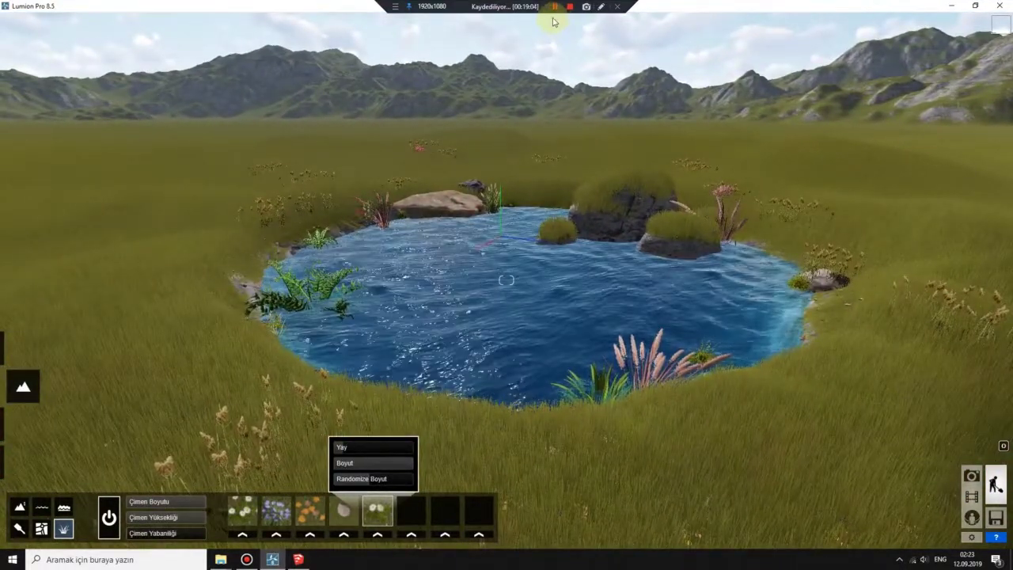